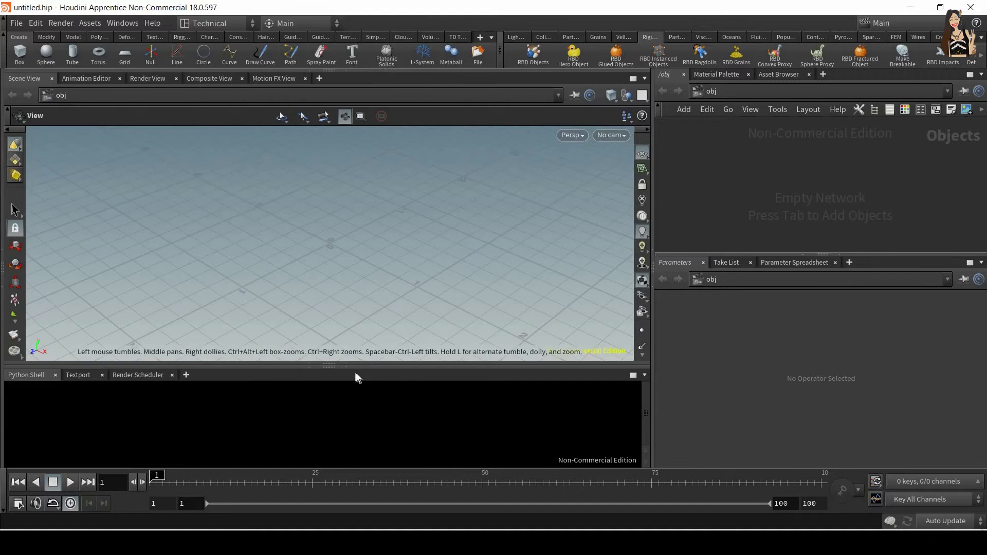
Collapse the Python Shell pane and enlarge the network editor in both width and height
{"action": "left_click", "coordinate": [346, 366]}
{"action": "left_click_drag", "start_coordinate": [650, 253], "coordinate": [594, 257]}
{"action": "left_click_drag", "start_coordinate": [810, 255], "coordinate": [799, 301]}
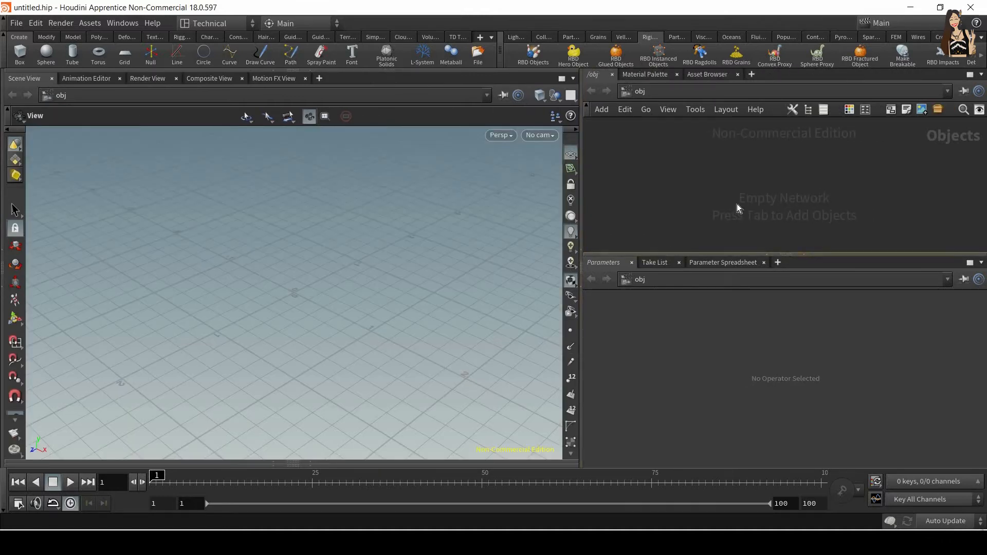
Add a Geometry object to the object network and name it Ball_geo
{"action": "key", "text": "Tab"}
{"action": "type", "text": "ge"}
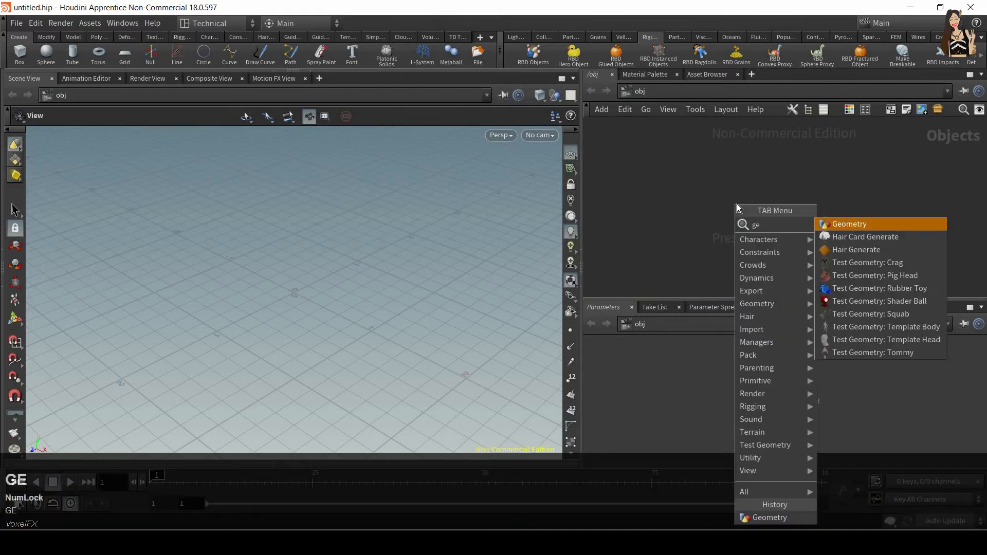
{"action": "key", "text": "Return"}
{"action": "left_click", "coordinate": [745, 187]}
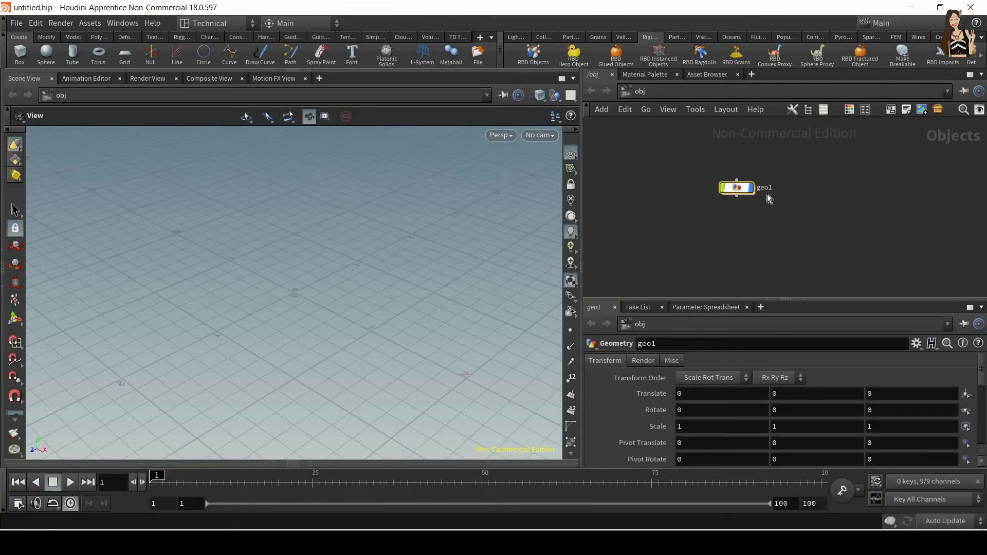
{"action": "double_click", "coordinate": [764, 185]}
{"action": "type", "text": "B"}
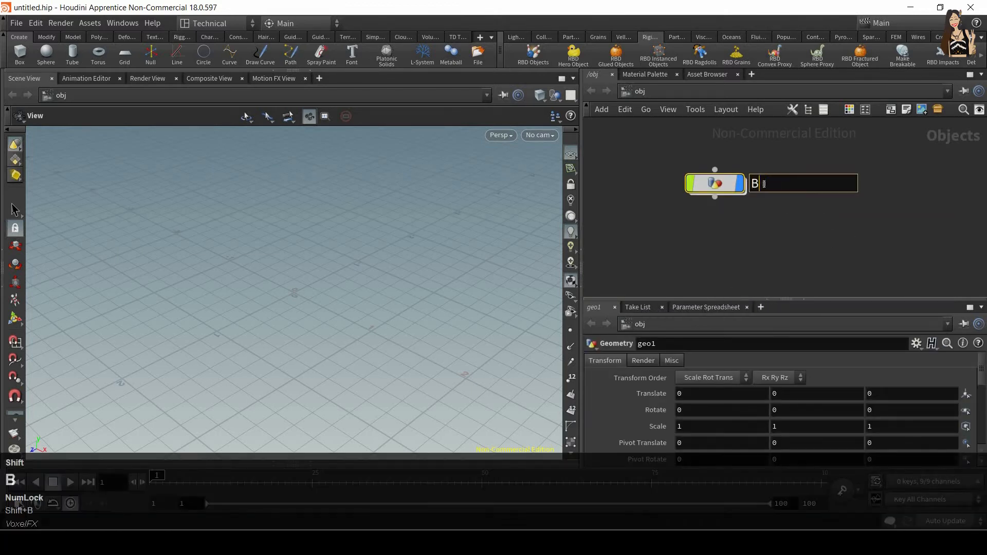
{"action": "type", "text": "all_geo"}
{"action": "key", "text": "Return"}
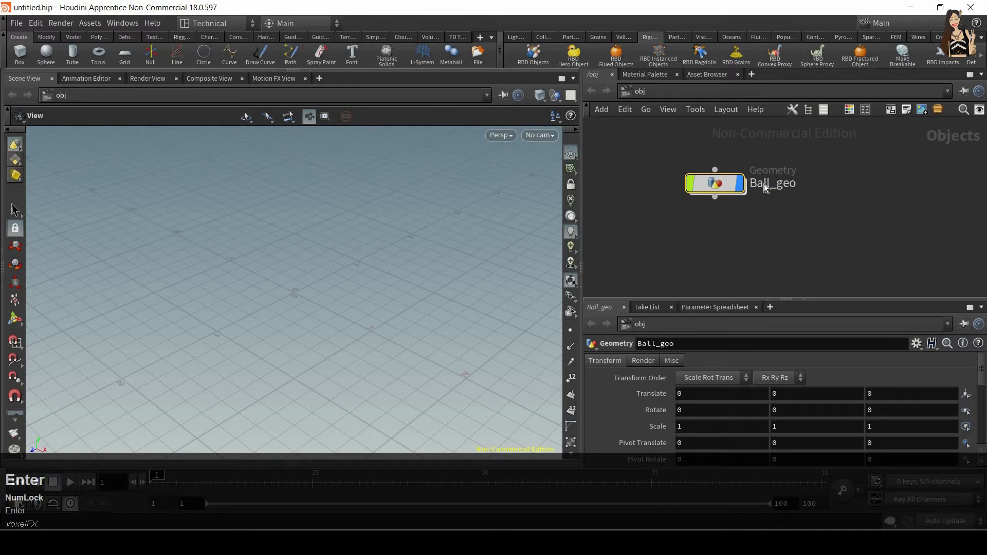
Inside Ball_geo, add a Sphere node and set its primitive type to Polygon Mesh
{"action": "double_click", "coordinate": [729, 184]}
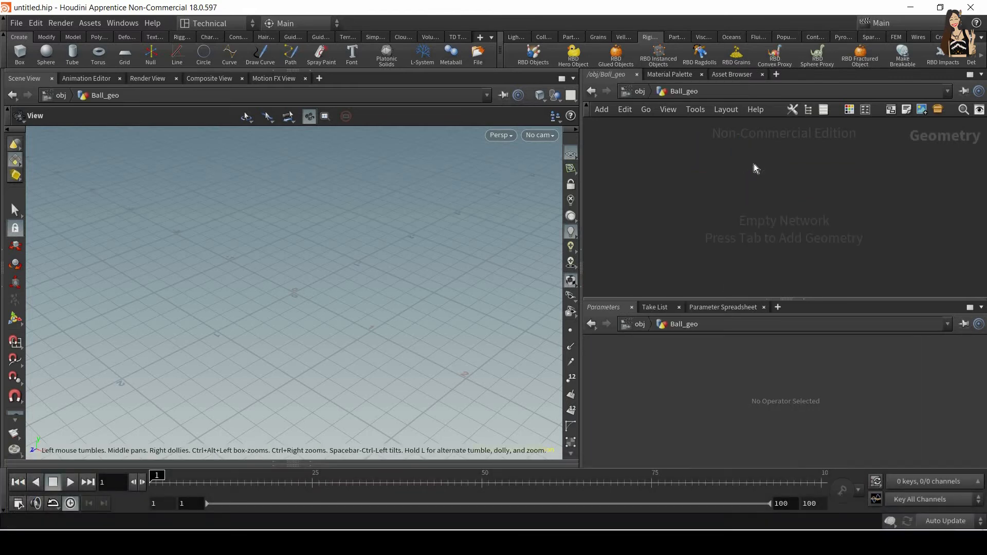
{"action": "key", "text": "Tab"}
{"action": "type", "text": "sphe"}
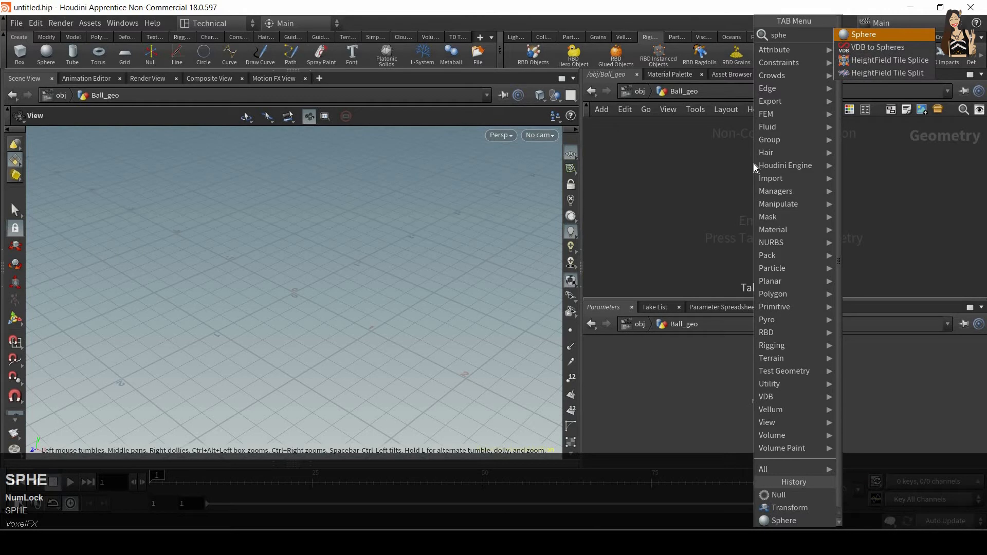
{"action": "key", "text": "Return"}
{"action": "left_click", "coordinate": [757, 163]}
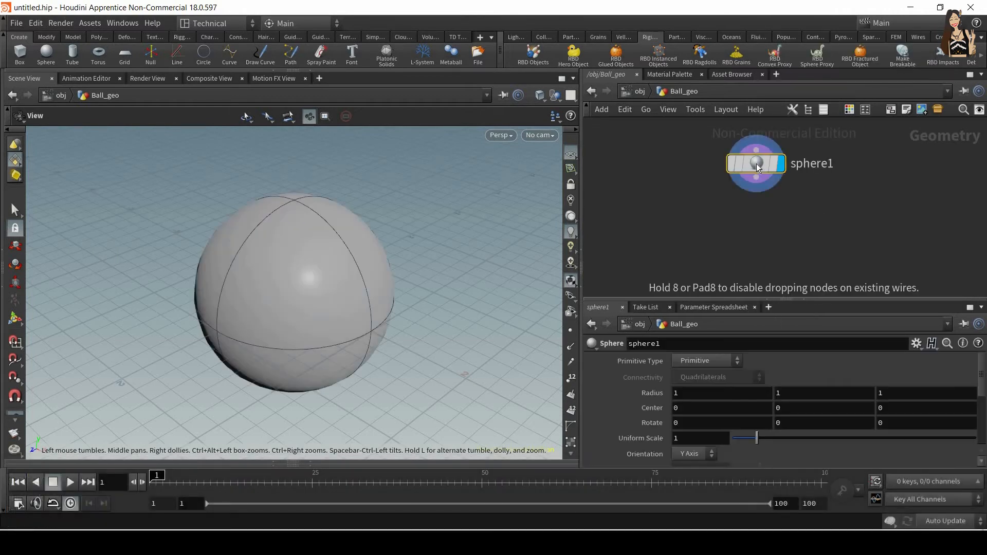
{"action": "left_click", "coordinate": [716, 363]}
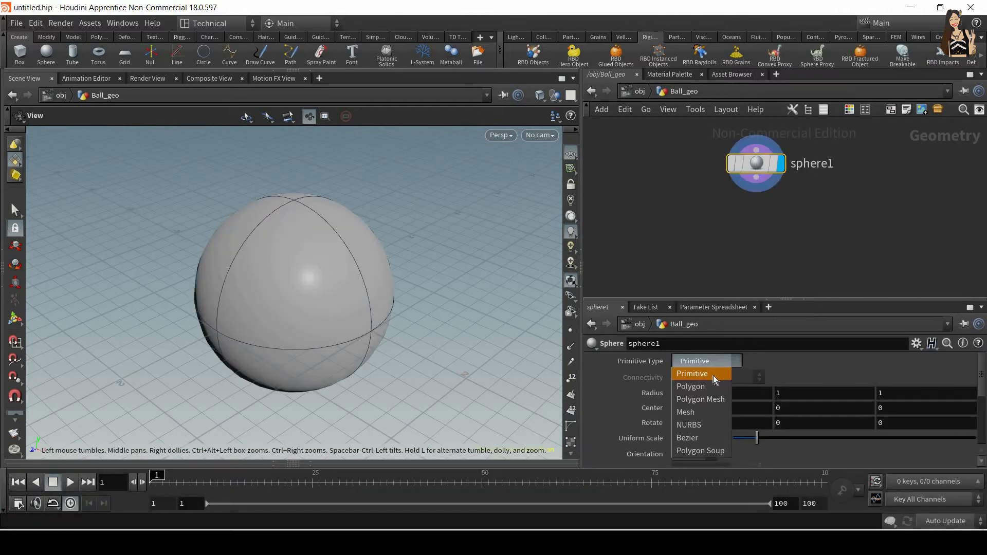
{"action": "left_click", "coordinate": [708, 400]}
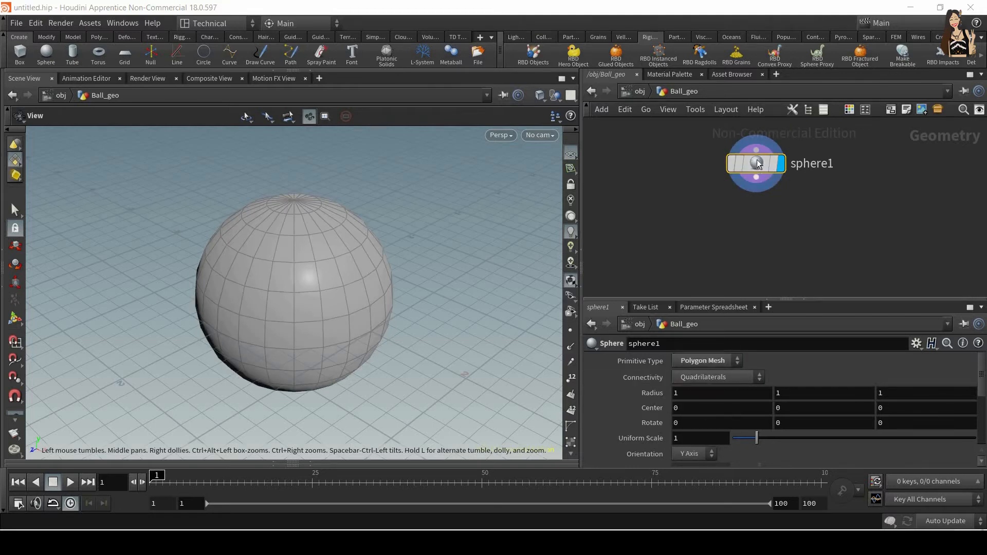
Append a Transform node to the sphere's output and turn on its display flag
{"action": "left_click_drag", "start_coordinate": [757, 170], "coordinate": [753, 183]}
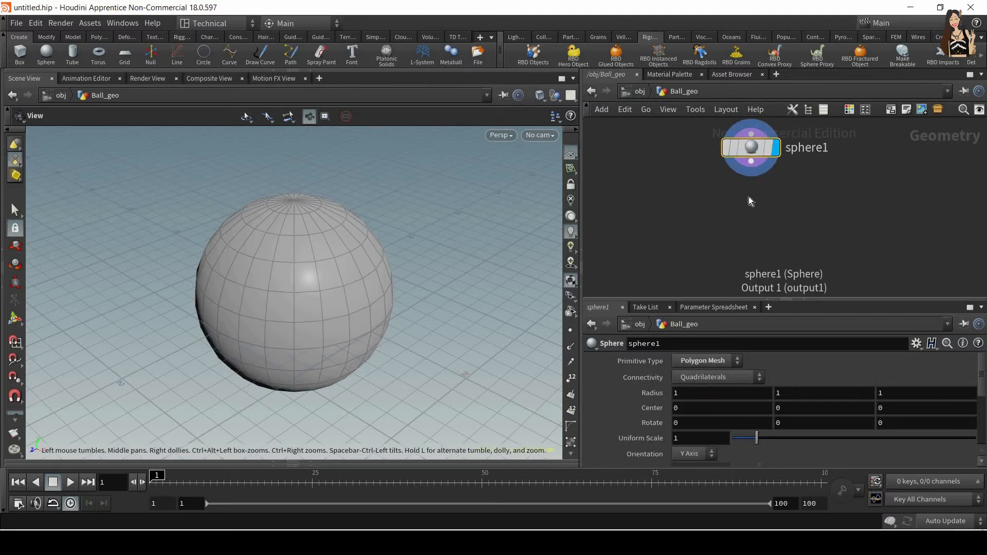
{"action": "left_click", "coordinate": [748, 197]}
{"action": "key", "text": "Tab"}
{"action": "type", "text": "tran"}
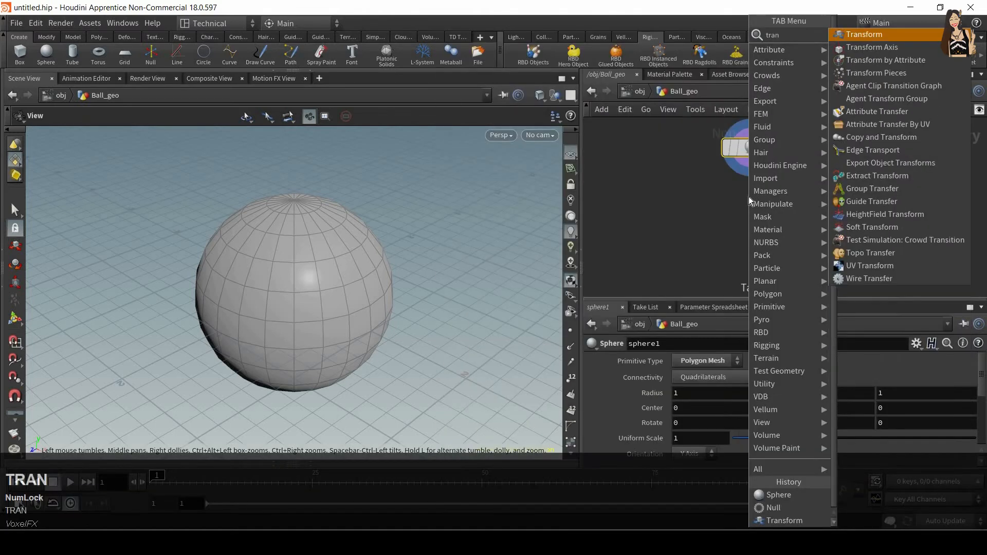
{"action": "key", "text": "Return"}
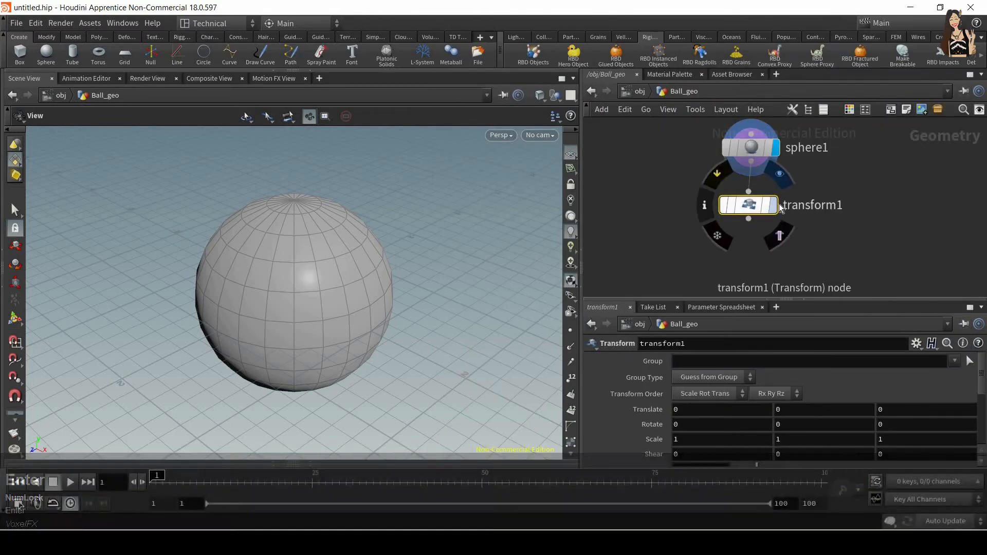
{"action": "left_click", "coordinate": [772, 204]}
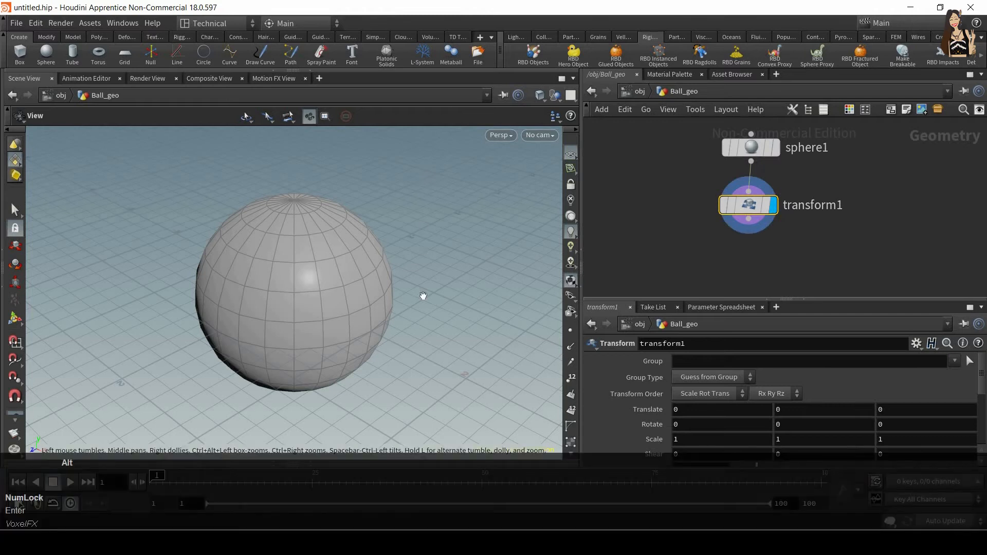
Raise the ball above the ground by setting the Transform node's Y translation to 5
{"action": "right_click_drag", "start_coordinate": [425, 198], "coordinate": [386, 355], "text": "alt"}
{"action": "middle_click_drag", "start_coordinate": [433, 173], "coordinate": [402, 259], "text": "alt"}
{"action": "left_click_drag", "start_coordinate": [402, 259], "coordinate": [415, 291], "text": "alt"}
{"action": "right_click_drag", "start_coordinate": [415, 291], "coordinate": [417, 335], "text": "alt"}
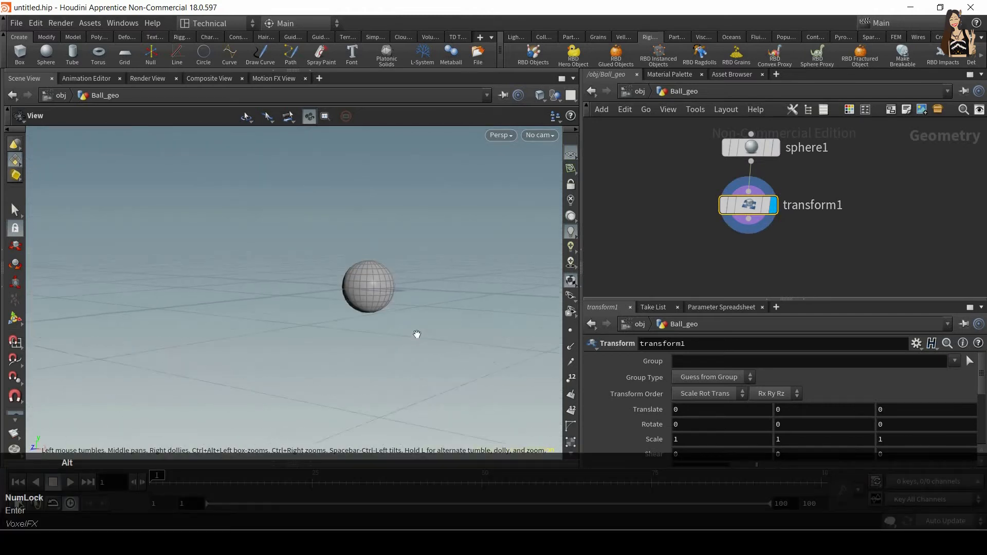
{"action": "middle_click_drag", "start_coordinate": [428, 284], "coordinate": [417, 332], "text": "alt"}
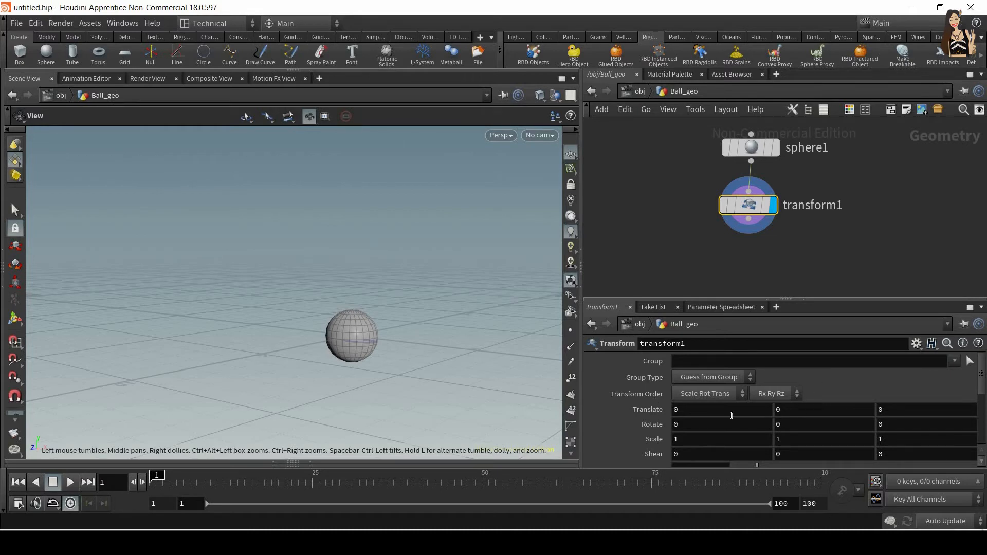
{"action": "key", "text": "Tab"}
{"action": "key", "text": "Tab"}
{"action": "key", "text": "Tab"}
{"action": "left_click", "coordinate": [778, 409]}
{"action": "type", "text": "5"}
{"action": "key", "text": "Return"}
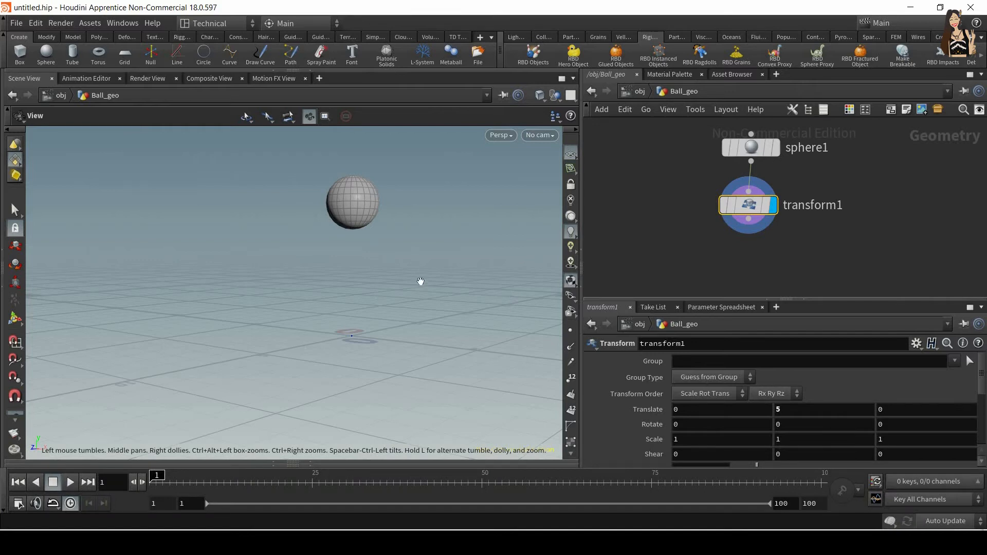
{"action": "left_click_drag", "start_coordinate": [419, 279], "coordinate": [395, 332], "text": "alt"}
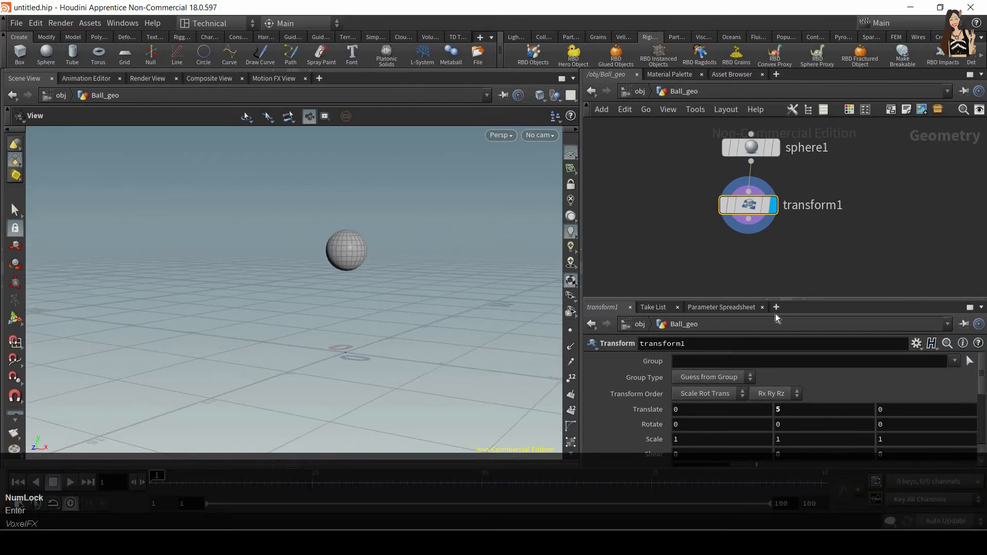
Append a Null node after the transform, turn on its display flag and name it OUT_ball
{"action": "key", "text": "Tab"}
{"action": "type", "text": "nul"}
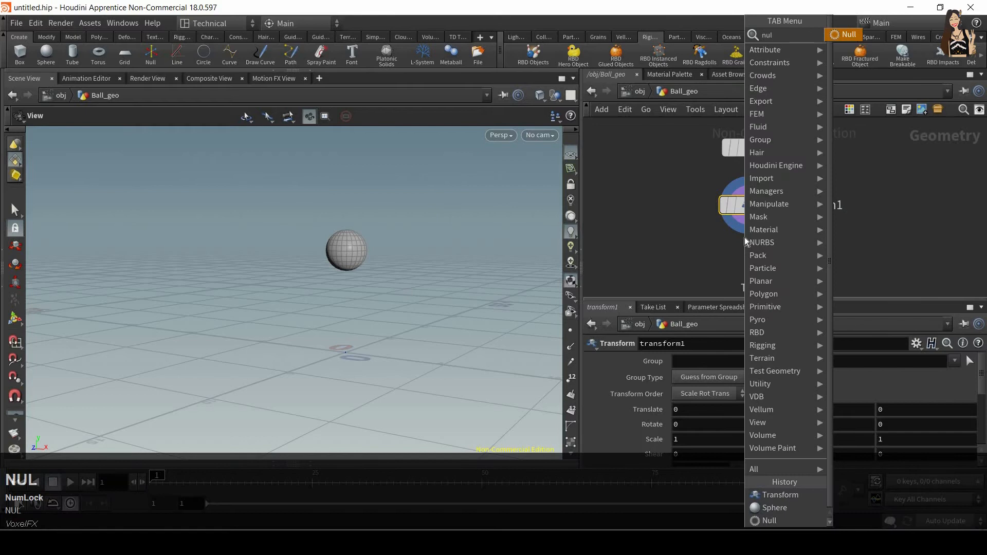
{"action": "key", "text": "Return"}
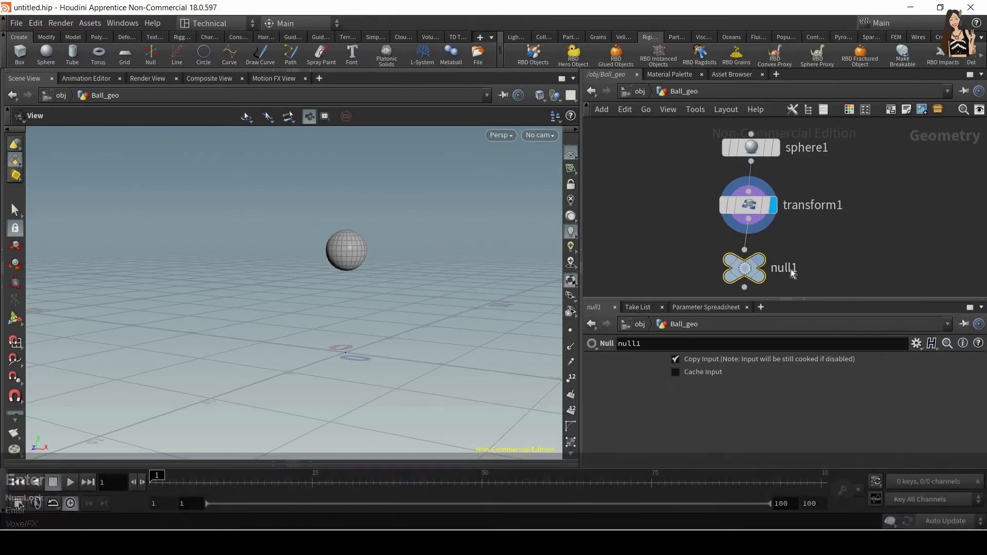
{"action": "left_click", "coordinate": [759, 260]}
{"action": "left_click_drag", "start_coordinate": [752, 271], "coordinate": [757, 263]}
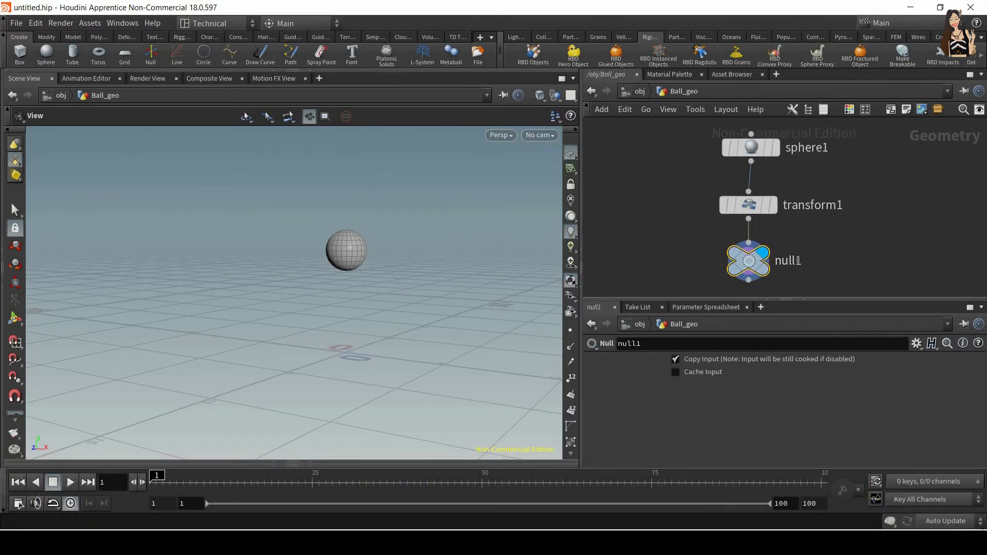
{"action": "double_click", "coordinate": [805, 262]}
{"action": "type", "text": "OUT_ball"}
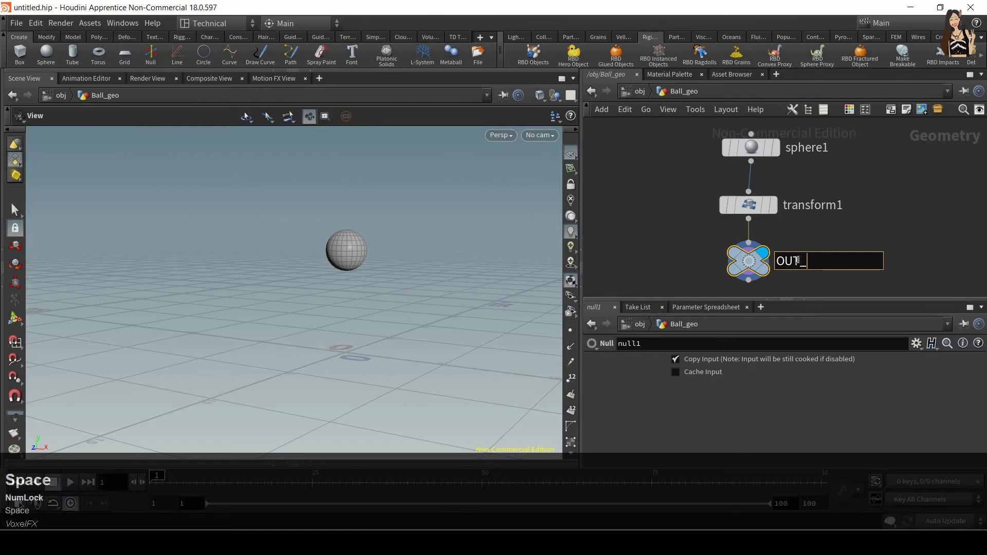
{"action": "key", "text": "Return"}
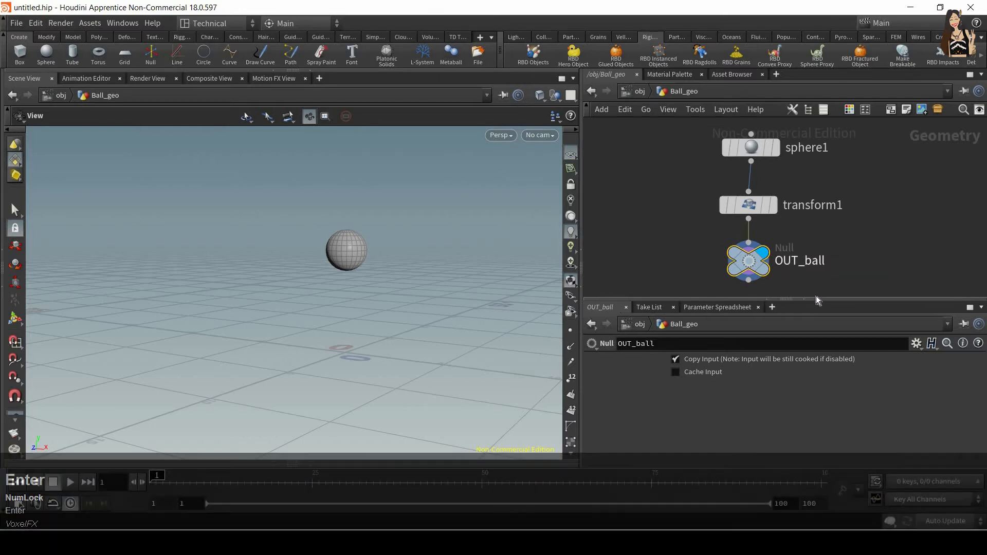
Move the OUT_ball and transform nodes out of line and start a second wire from the sphere's output
{"action": "middle_click_drag", "start_coordinate": [856, 246], "coordinate": [853, 221]}
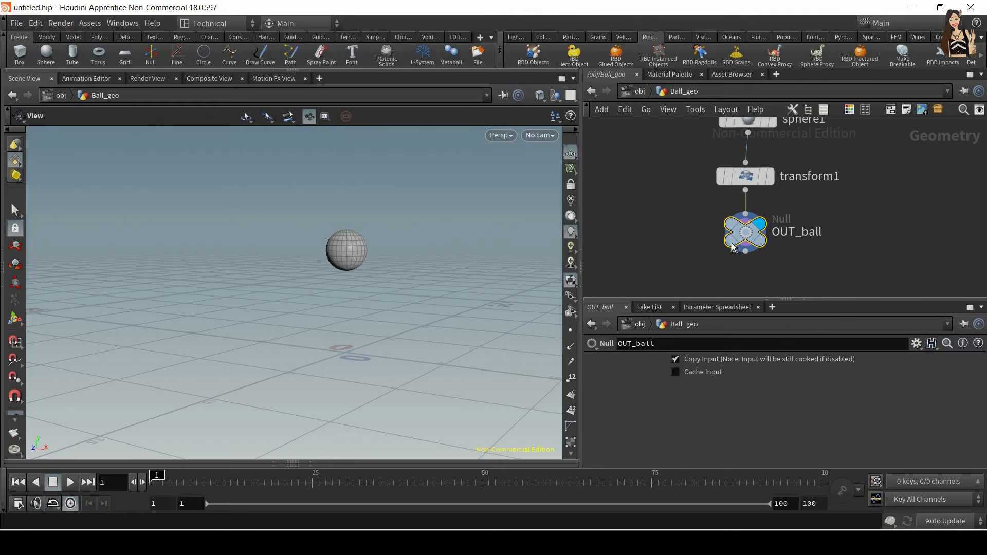
{"action": "left_click_drag", "start_coordinate": [731, 238], "coordinate": [791, 204]}
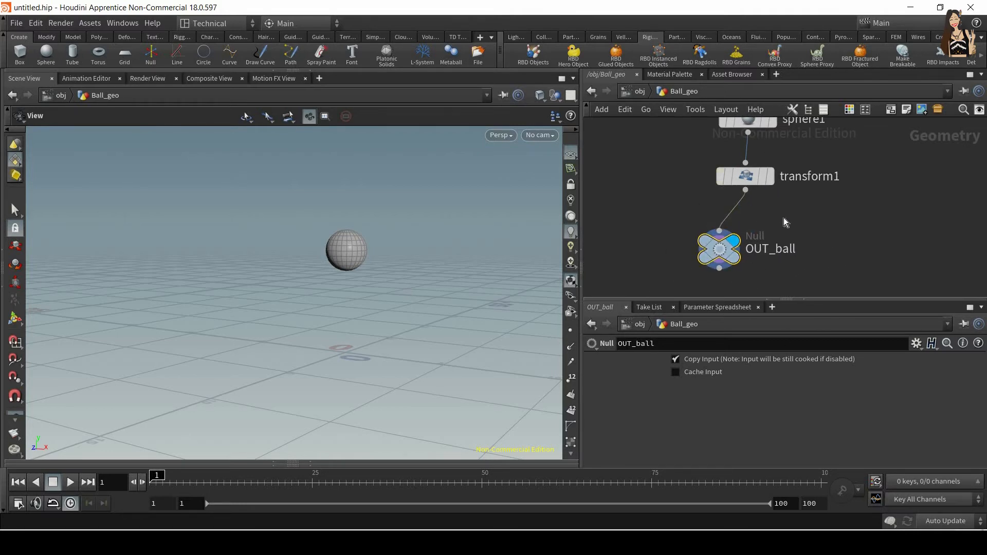
{"action": "middle_click_drag", "start_coordinate": [785, 218], "coordinate": [790, 220]}
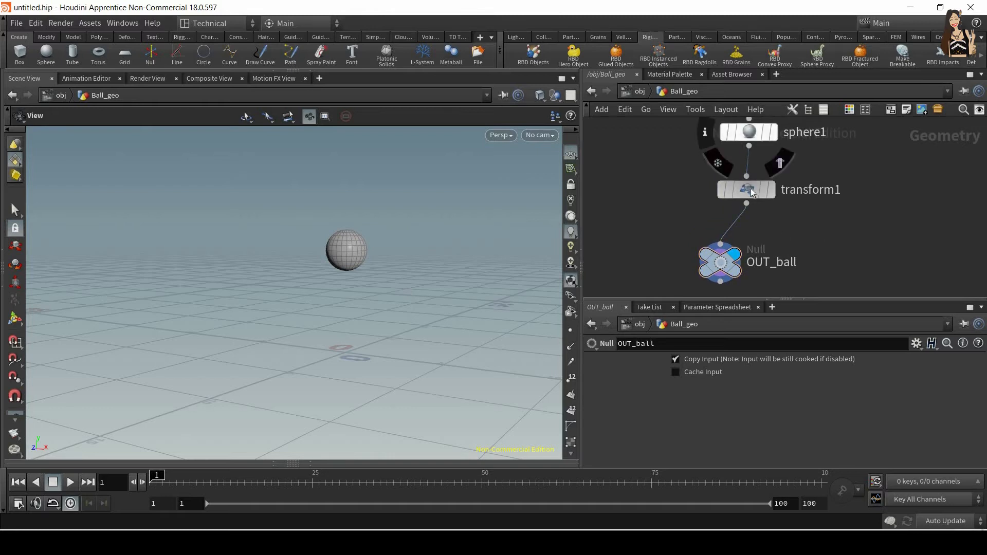
{"action": "left_click_drag", "start_coordinate": [746, 187], "coordinate": [686, 186]}
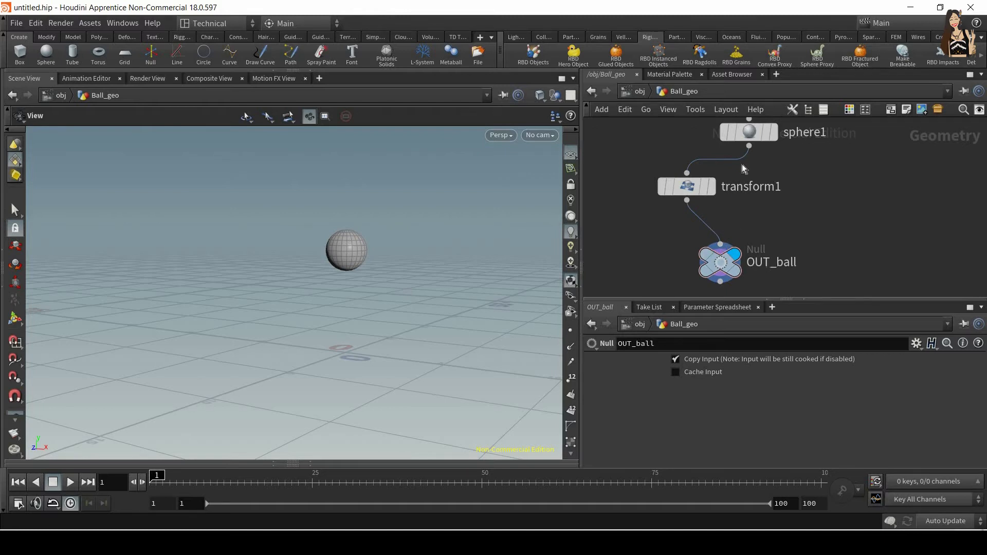
{"action": "middle_click_drag", "start_coordinate": [726, 199], "coordinate": [660, 209]}
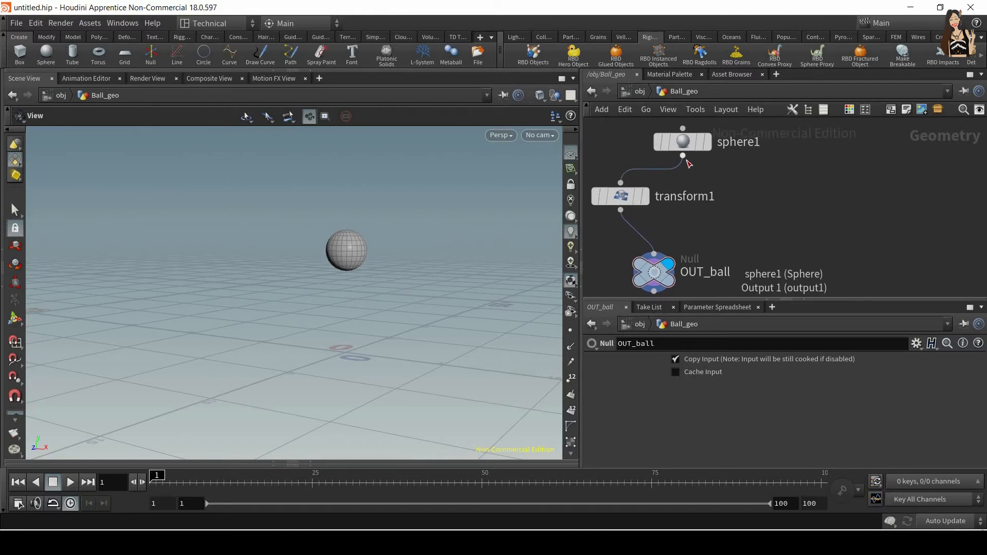
{"action": "left_click", "coordinate": [687, 160]}
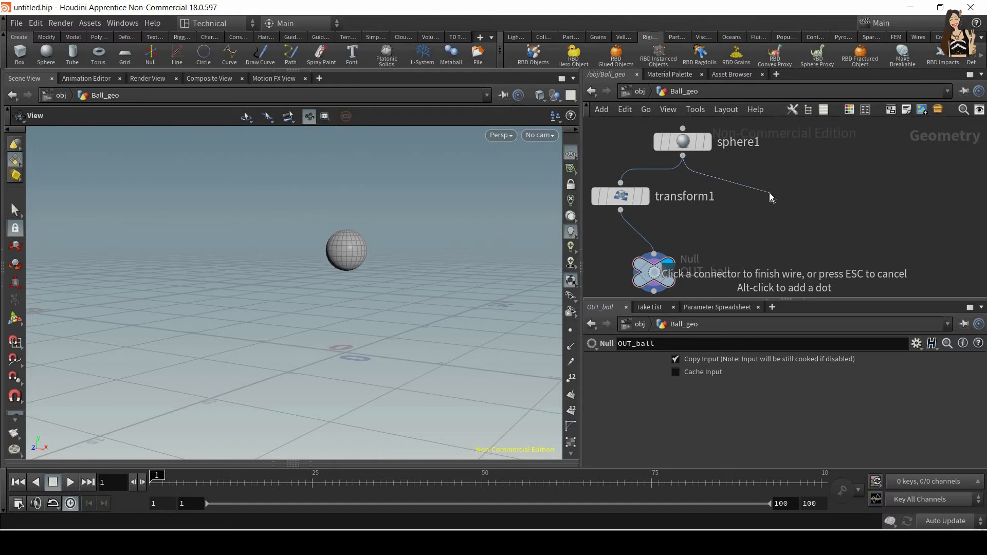
{"action": "key", "text": "Escape"}
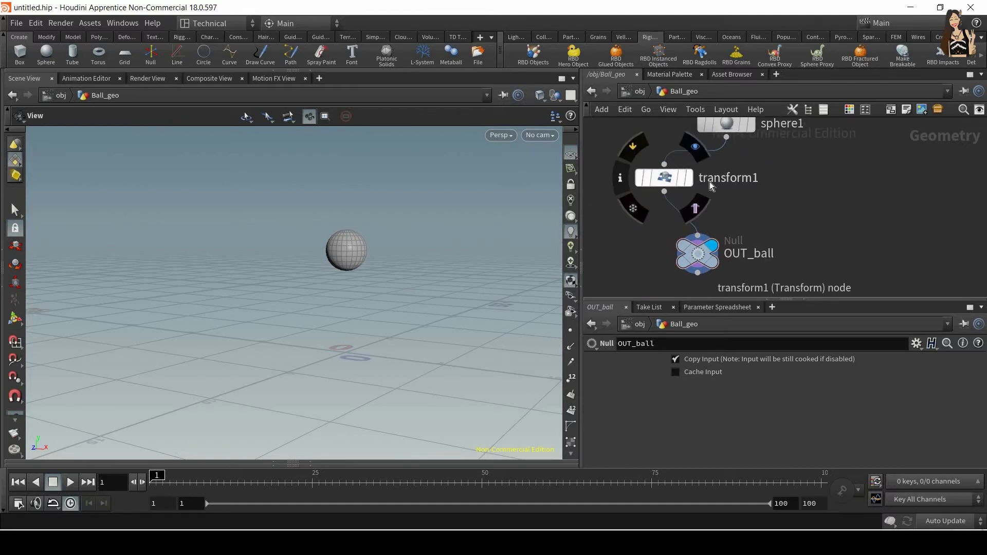
Line up the transform and OUT_ball nodes vertically beneath the sphere node
{"action": "left_click_drag", "start_coordinate": [655, 175], "coordinate": [717, 180]}
{"action": "left_click_drag", "start_coordinate": [699, 252], "coordinate": [728, 245]}
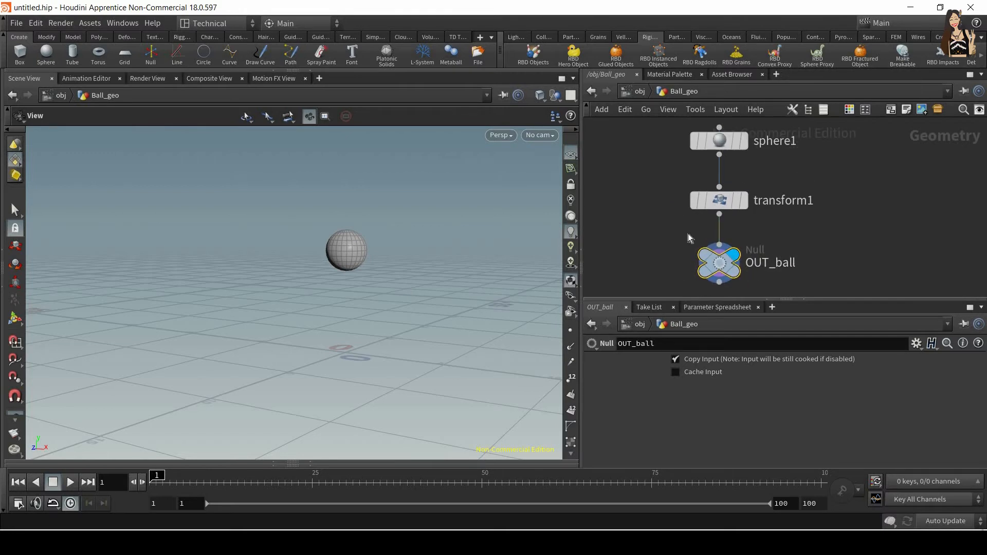
{"action": "mouse_move", "coordinate": [739, 266]}
{"action": "key", "text": "Num_Lock"}
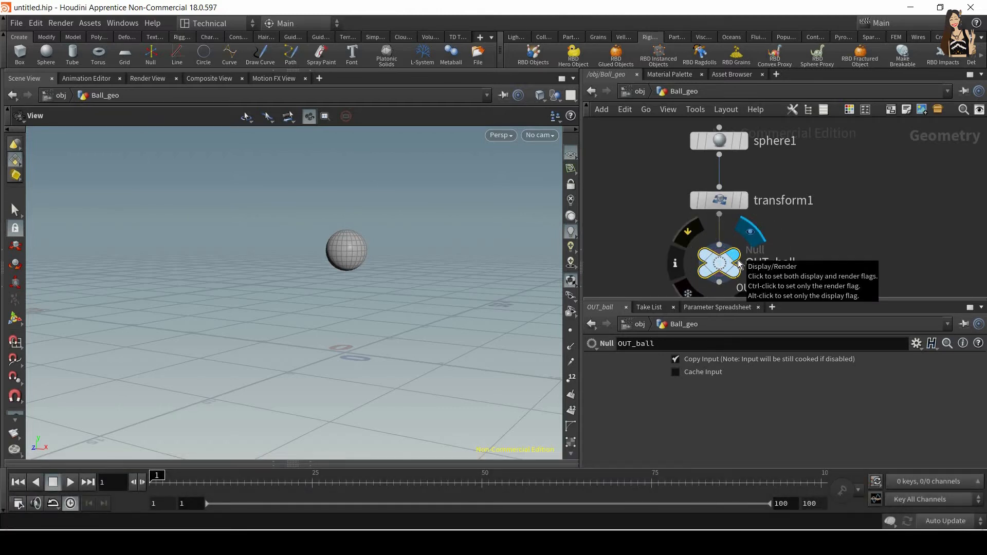
Return to the object level and open the help page for the RBD Objects shelf tool
{"action": "left_click", "coordinate": [637, 96]}
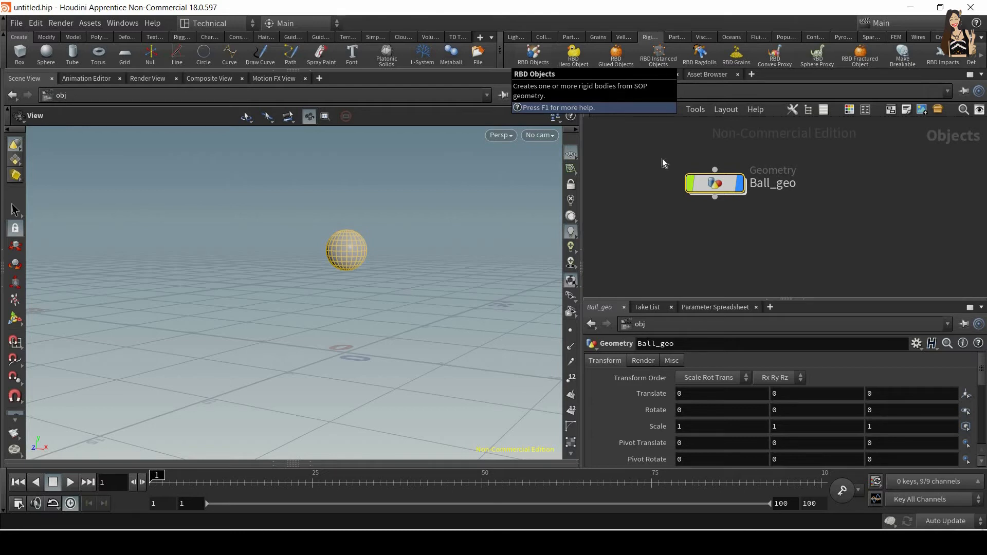
{"action": "left_click_drag", "start_coordinate": [823, 136], "coordinate": [760, 208]}
{"action": "key", "text": "F1"}
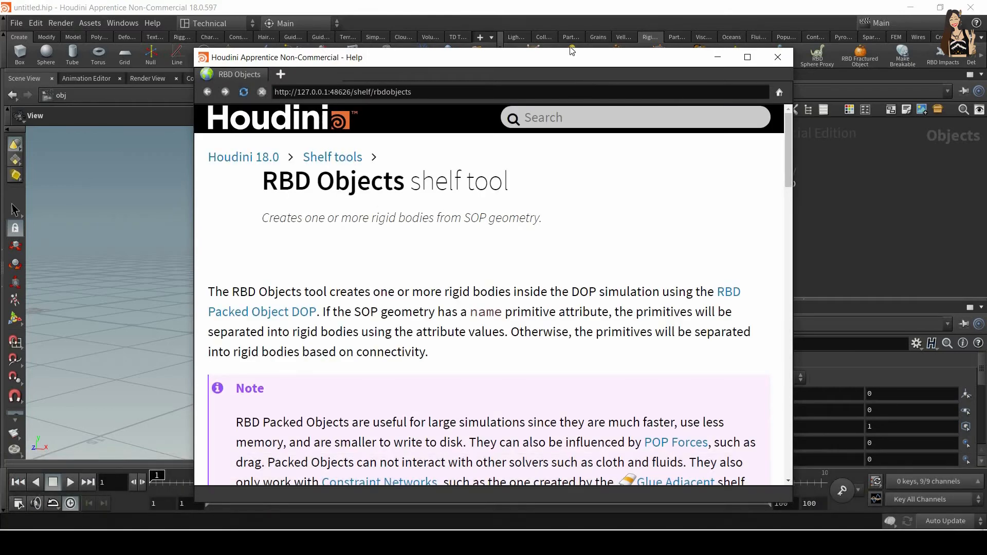
{"action": "left_click_drag", "start_coordinate": [572, 50], "coordinate": [570, 34]}
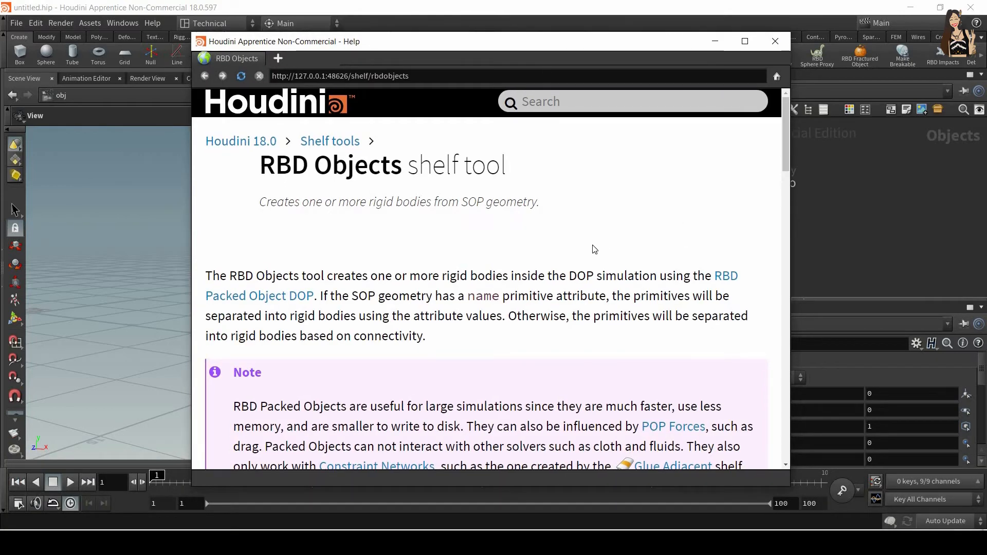
Read through the RBD Objects help page, including its usage instructions, and close the help window
{"action": "scroll", "coordinate": [594, 250], "scroll_direction": "down", "scroll_amount": 10}
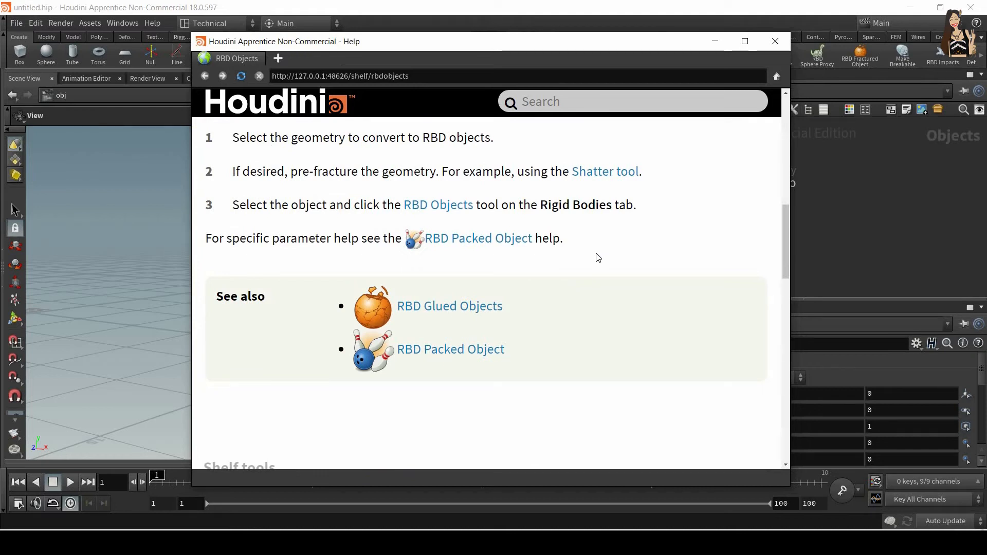
{"action": "scroll", "coordinate": [598, 257], "scroll_direction": "down", "scroll_amount": 3}
{"action": "scroll", "coordinate": [597, 280], "scroll_direction": "up", "scroll_amount": 3}
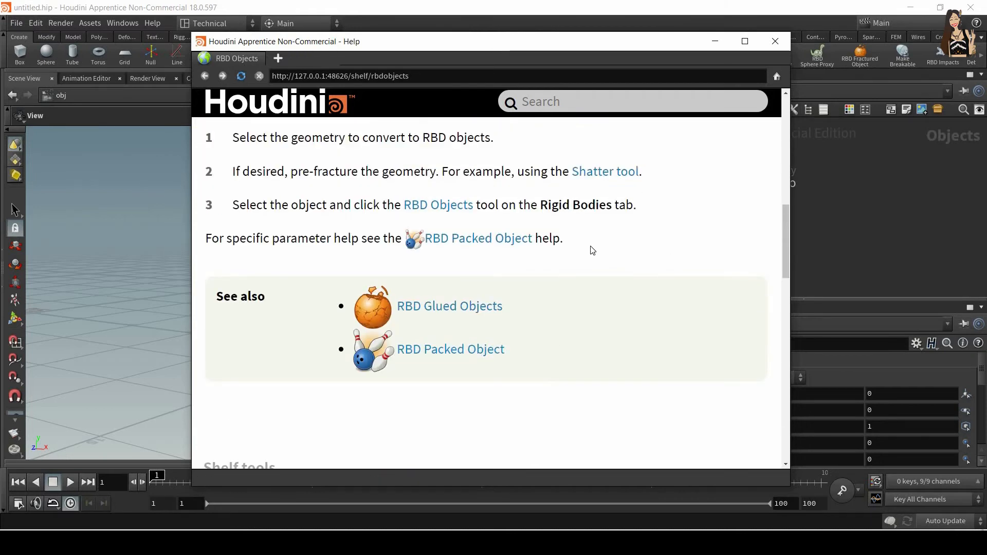
{"action": "scroll", "coordinate": [593, 250], "scroll_direction": "up", "scroll_amount": 12}
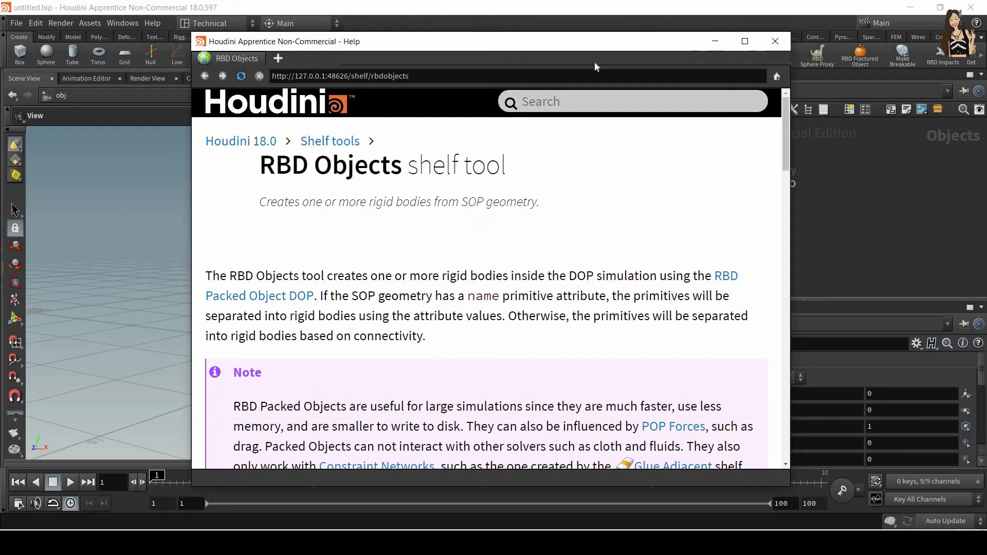
{"action": "left_click", "coordinate": [775, 41]}
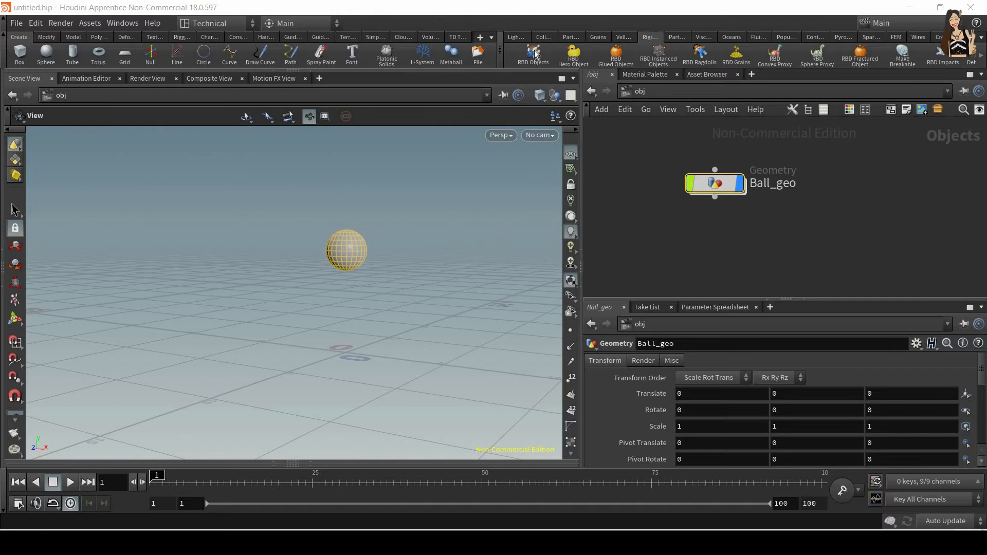
Convert Ball_geo into a rigid body with the RBD Objects shelf tool and select the resulting DOP network node
{"action": "left_click_drag", "start_coordinate": [821, 135], "coordinate": [661, 221]}
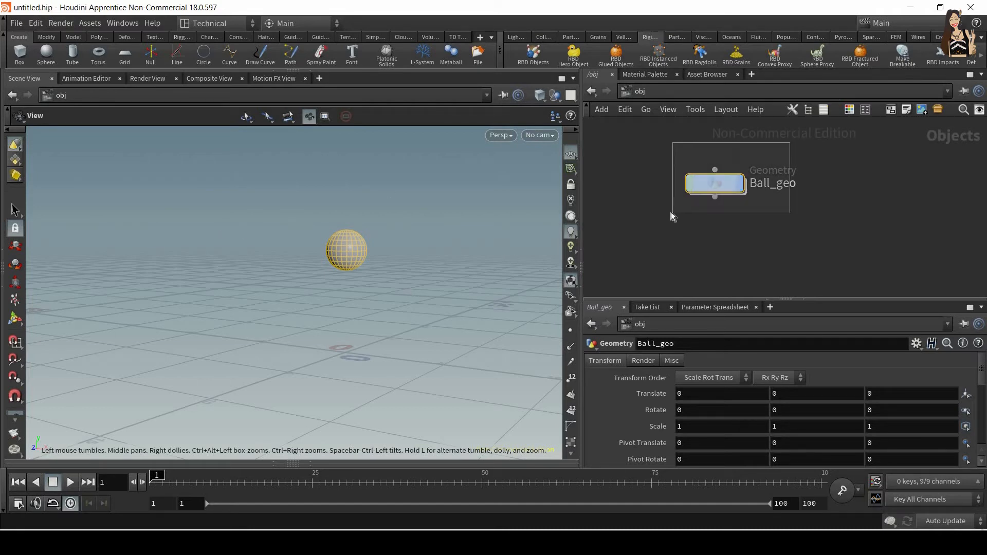
{"action": "left_click", "coordinate": [532, 53]}
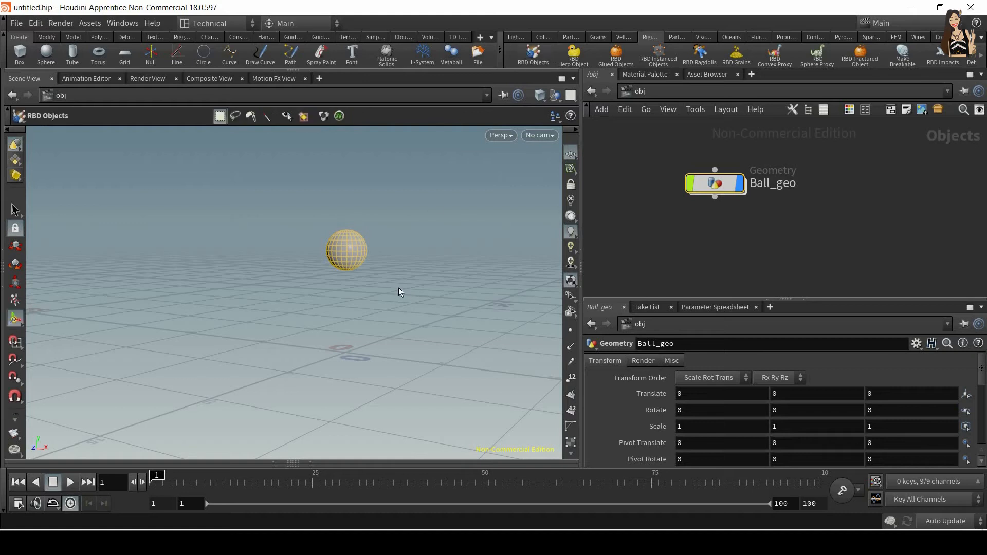
{"action": "key", "text": "Return"}
{"action": "middle_click_drag", "start_coordinate": [736, 237], "coordinate": [821, 265]}
{"action": "left_click_drag", "start_coordinate": [789, 211], "coordinate": [668, 239]}
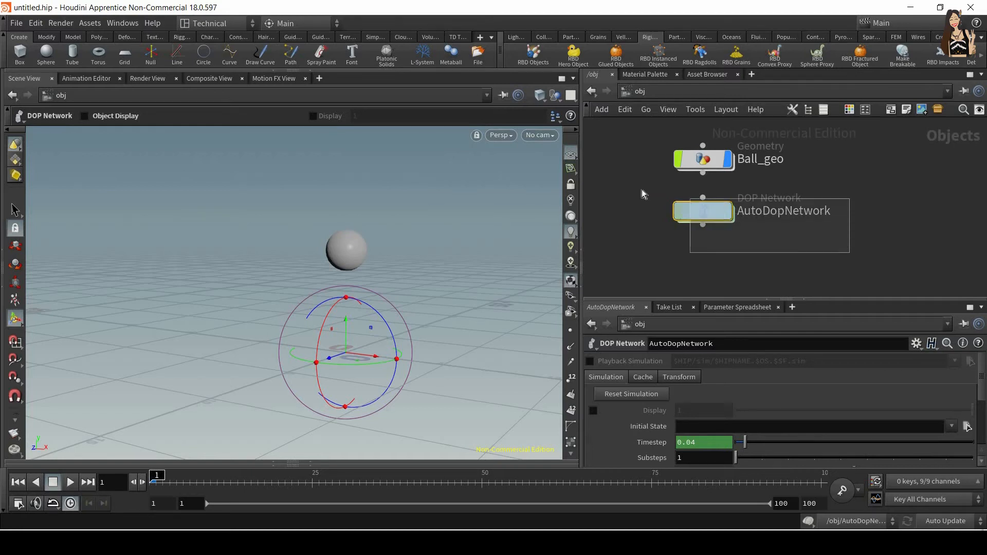
{"action": "left_click_drag", "start_coordinate": [652, 184], "coordinate": [865, 250]}
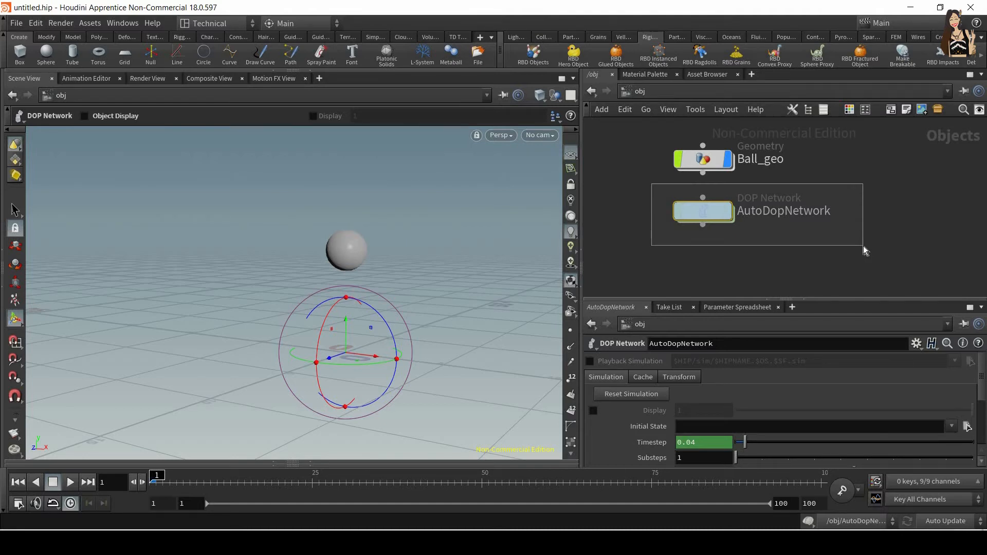
{"action": "left_click_drag", "start_coordinate": [863, 246], "coordinate": [862, 246]}
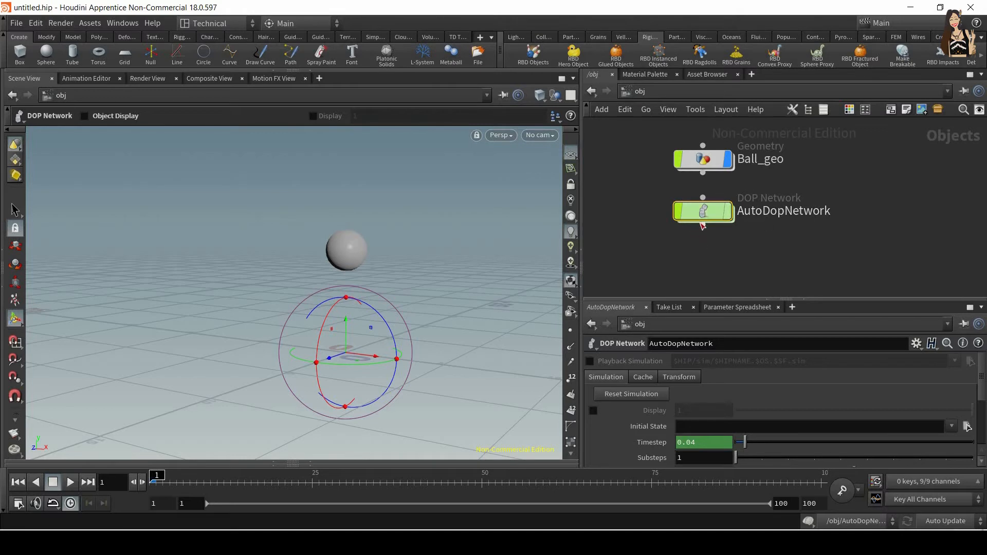
Go inside Ball_geo, examine the nodes added by the shelf tool below OUT_ball, and return to the object level
{"action": "mouse_move", "coordinate": [706, 166]}
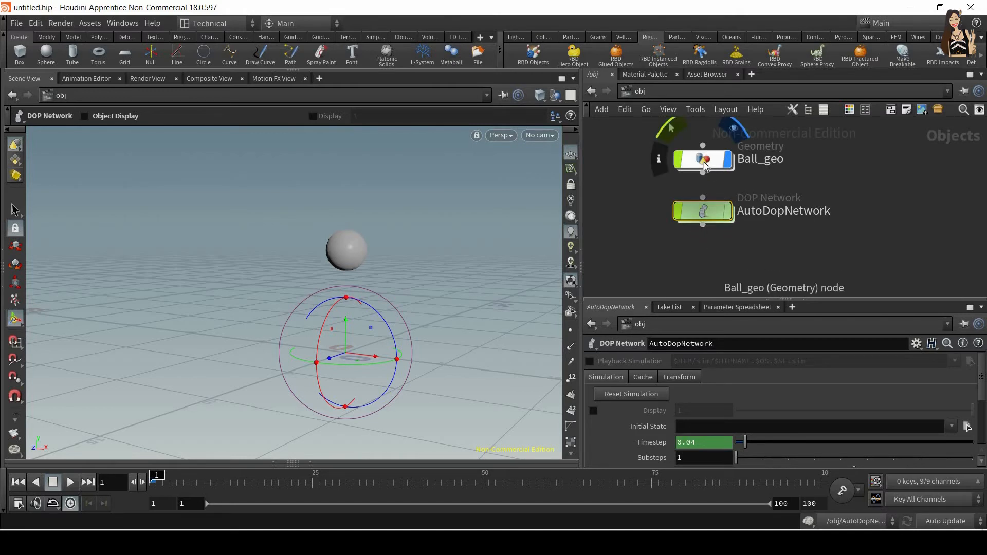
{"action": "double_click", "coordinate": [704, 163]}
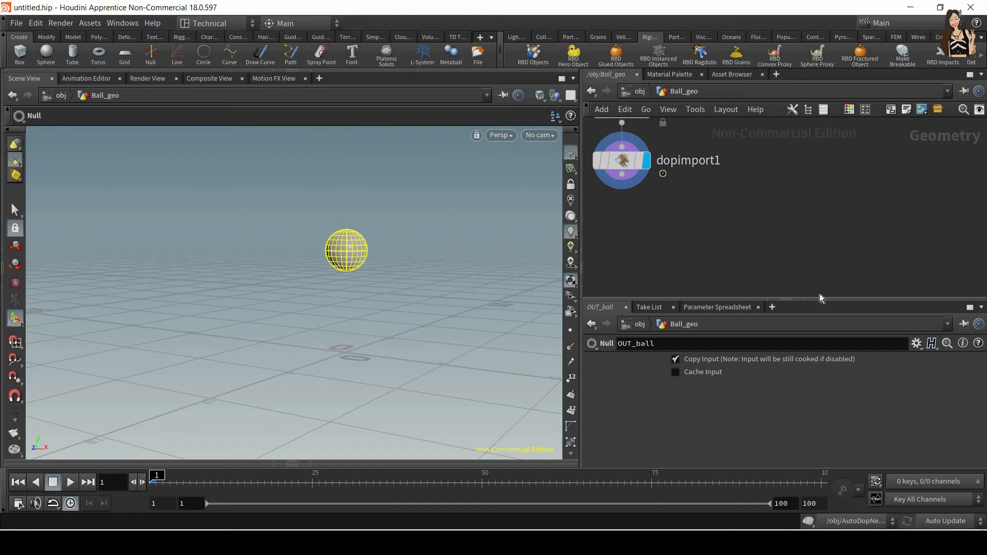
{"action": "middle_click_drag", "start_coordinate": [752, 153], "coordinate": [839, 245]}
{"action": "scroll", "coordinate": [858, 180], "scroll_direction": "down", "scroll_amount": 3}
{"action": "middle_click_drag", "start_coordinate": [859, 180], "coordinate": [852, 230]}
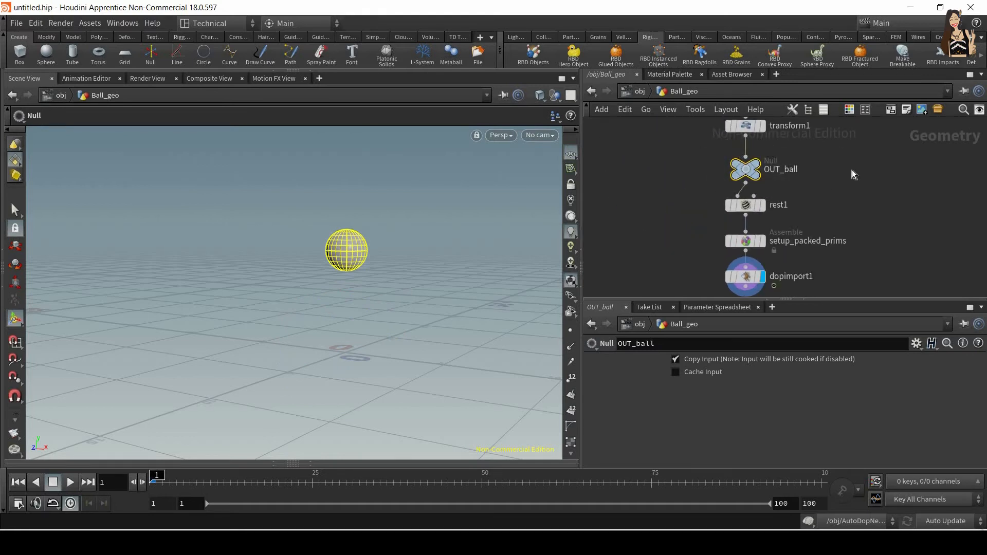
{"action": "middle_click_drag", "start_coordinate": [853, 170], "coordinate": [851, 142]}
{"action": "left_click_drag", "start_coordinate": [851, 164], "coordinate": [704, 271]}
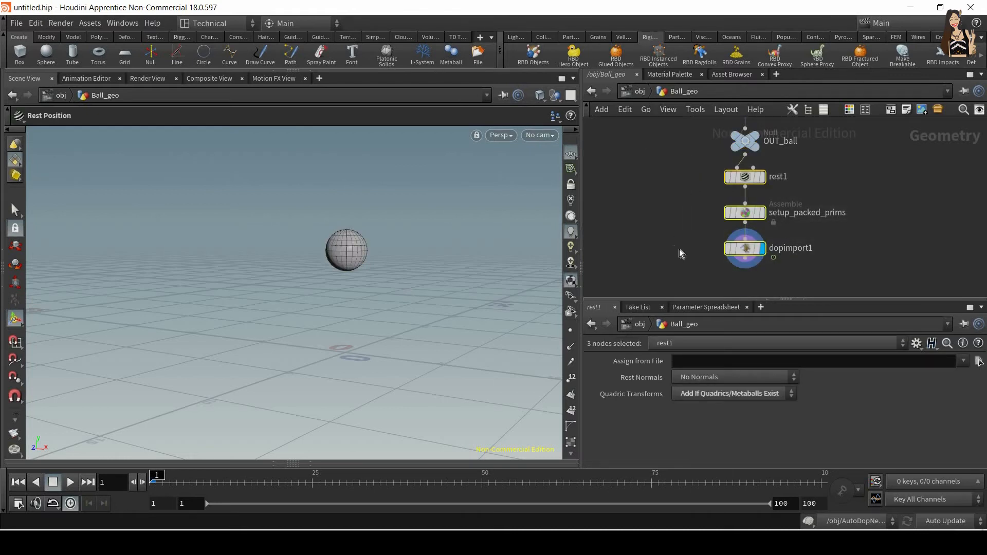
{"action": "middle_click_drag", "start_coordinate": [823, 141], "coordinate": [818, 204]}
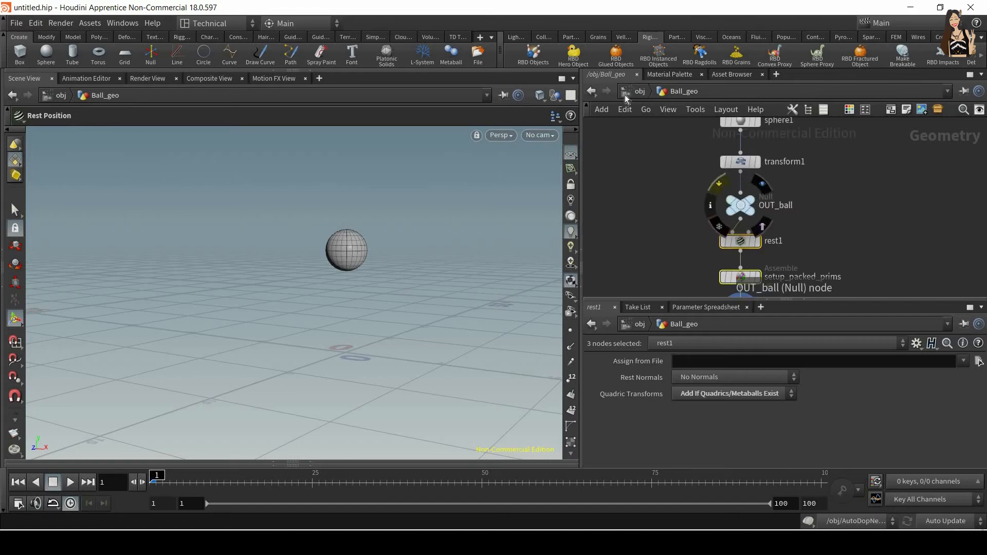
{"action": "left_click", "coordinate": [638, 91]}
Enter AutoDopNetwork and review the Ball_geo RBD Packed Object node's parameters, including its SOP path and initial state
{"action": "mouse_move", "coordinate": [733, 222]}
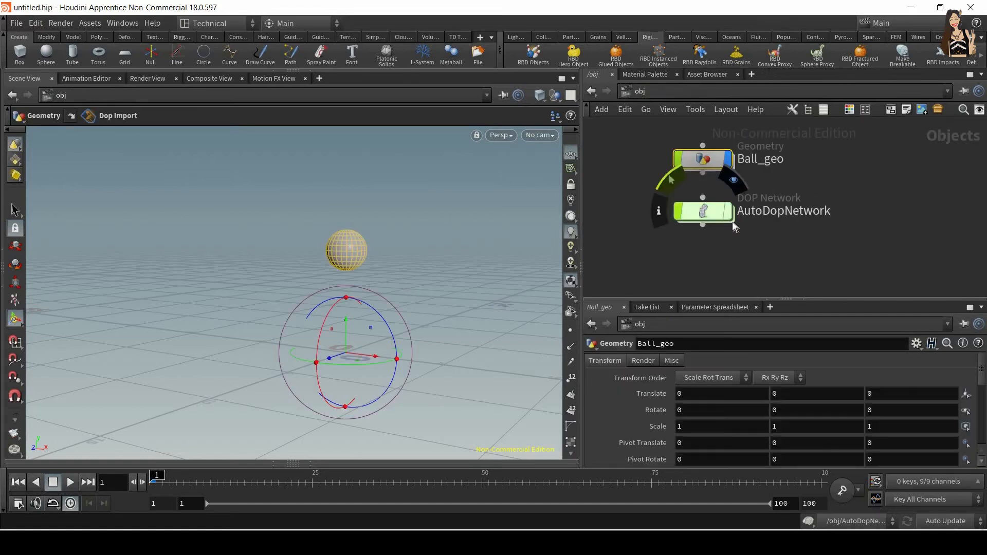
{"action": "double_click", "coordinate": [704, 214]}
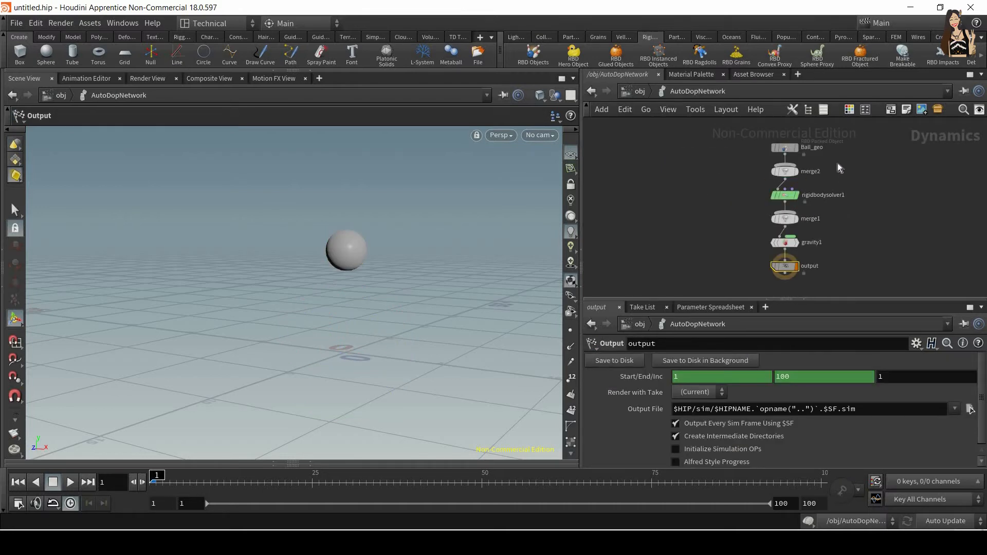
{"action": "scroll", "coordinate": [838, 162], "scroll_direction": "up", "scroll_amount": 5}
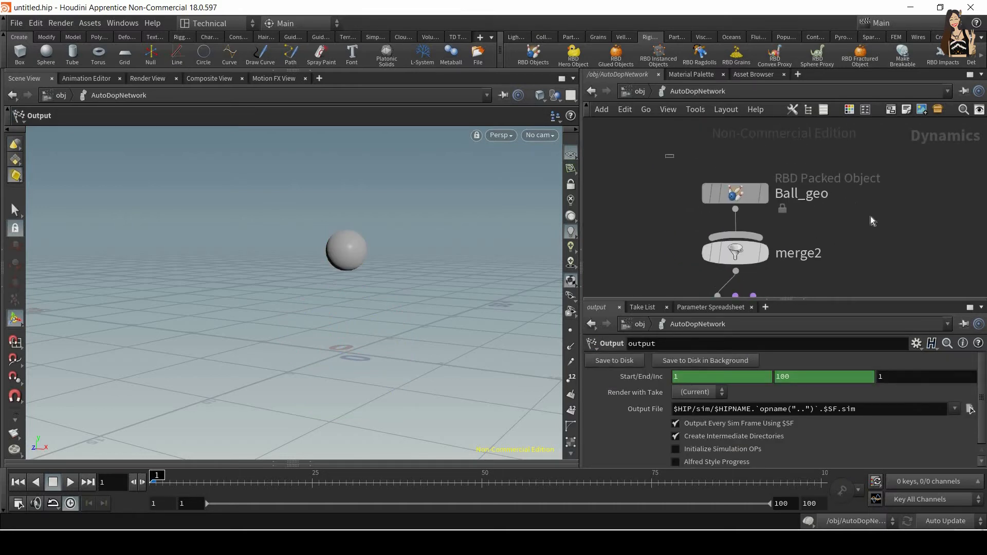
{"action": "left_click_drag", "start_coordinate": [668, 156], "coordinate": [871, 216]}
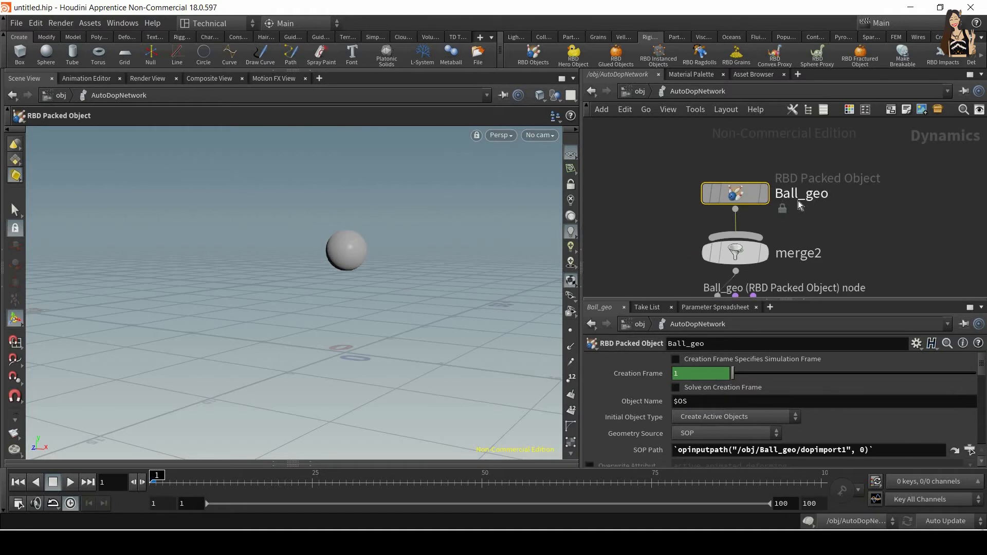
{"action": "left_click", "coordinate": [638, 91]}
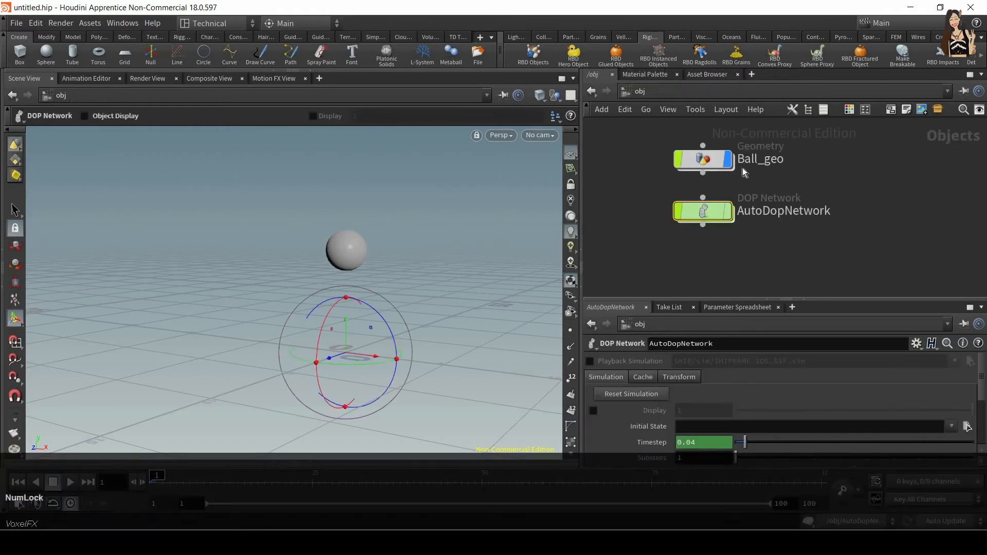
{"action": "double_click", "coordinate": [697, 217]}
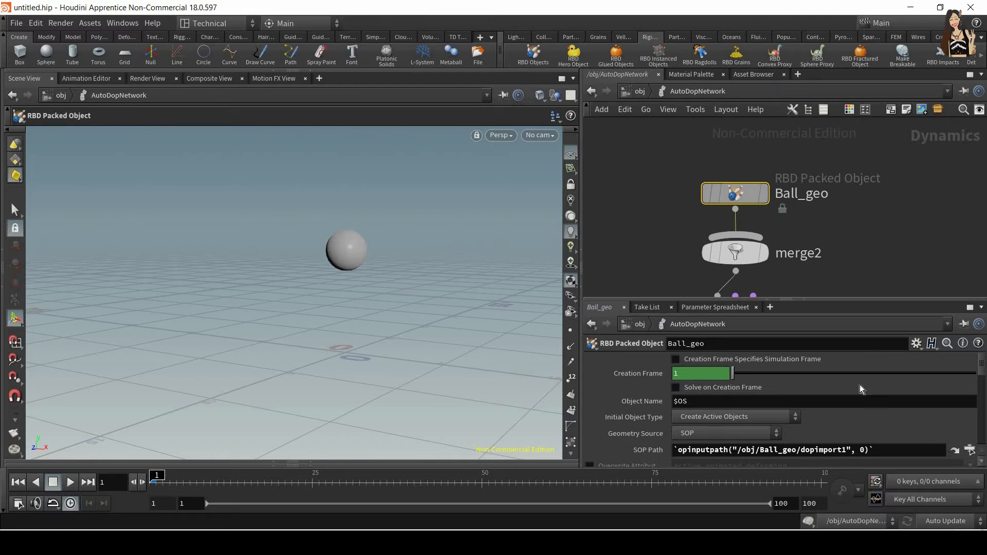
{"action": "scroll", "coordinate": [858, 410], "scroll_direction": "down", "scroll_amount": 6}
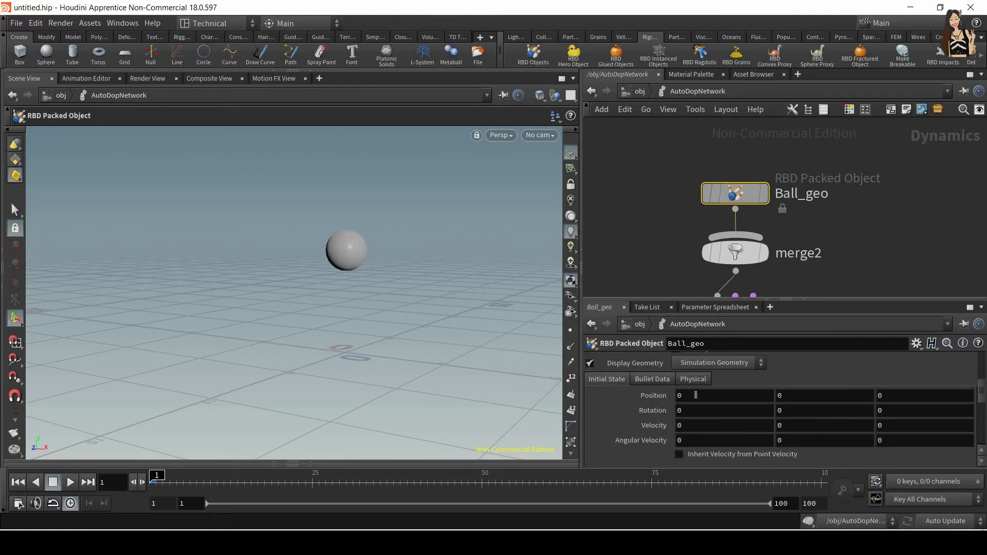
{"action": "scroll", "coordinate": [879, 381], "scroll_direction": "up", "scroll_amount": 6}
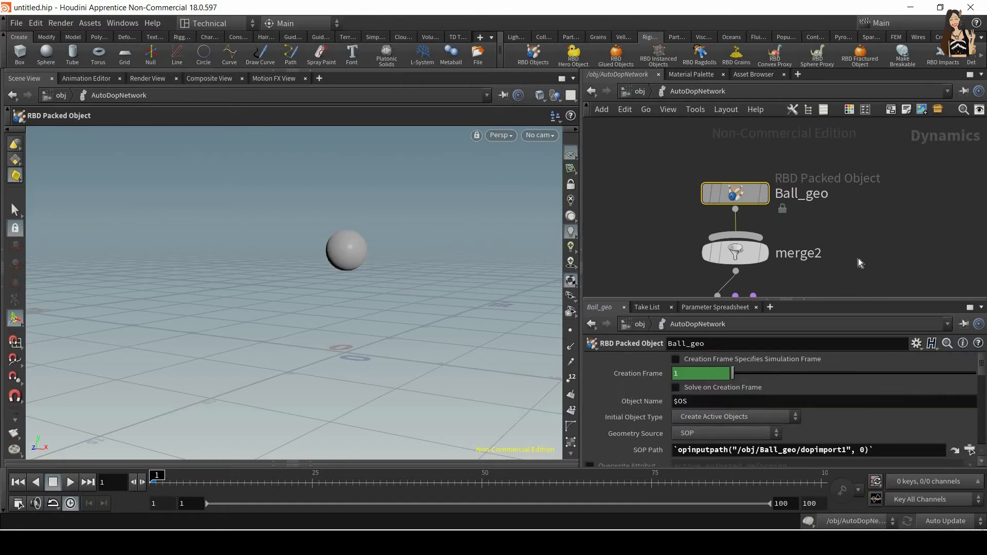
Select the merge2 node beneath the packed object and review its affector relationship and input operators
{"action": "scroll", "coordinate": [712, 191], "scroll_direction": "down", "scroll_amount": 2}
{"action": "left_click", "coordinate": [712, 192]}
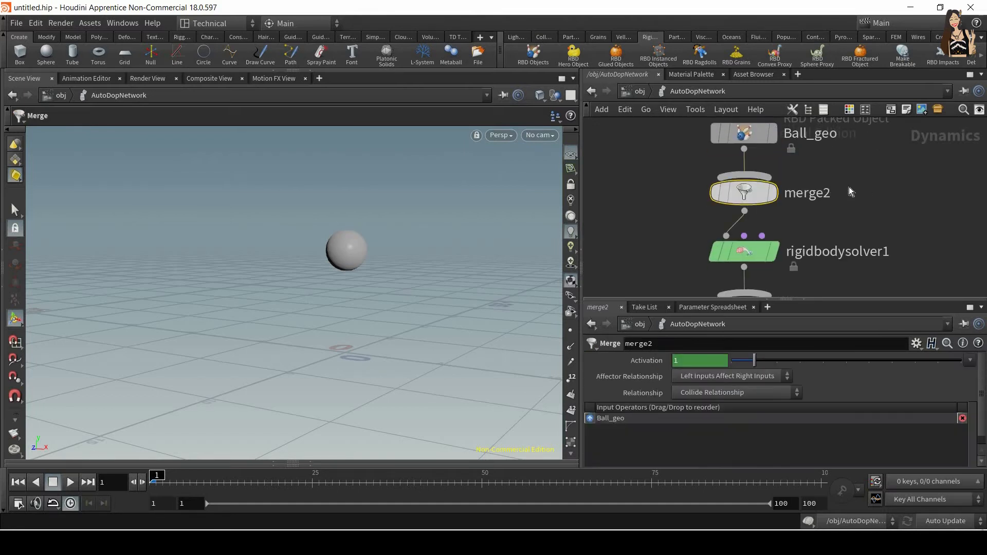
{"action": "scroll", "coordinate": [848, 227], "scroll_direction": "up", "scroll_amount": 1}
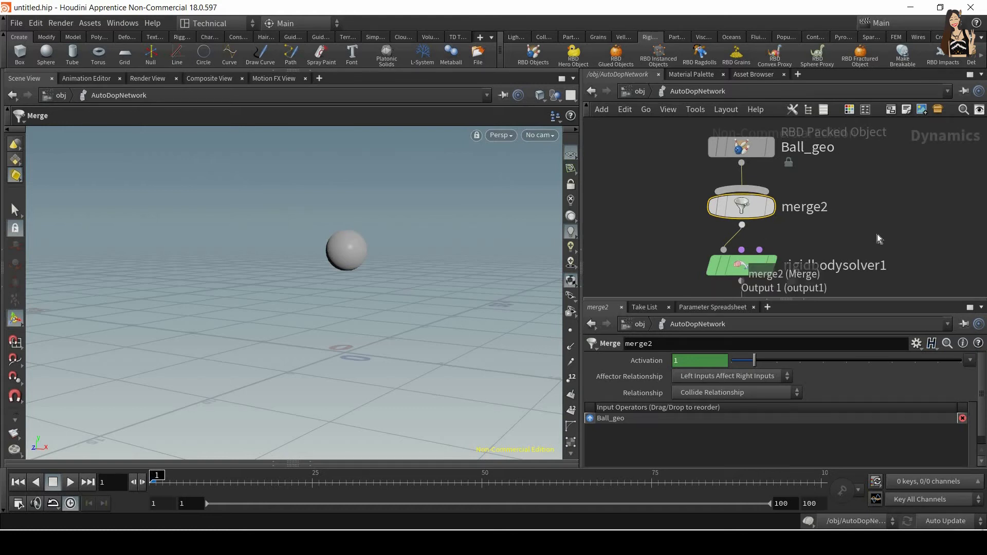
{"action": "mouse_move", "coordinate": [749, 209]}
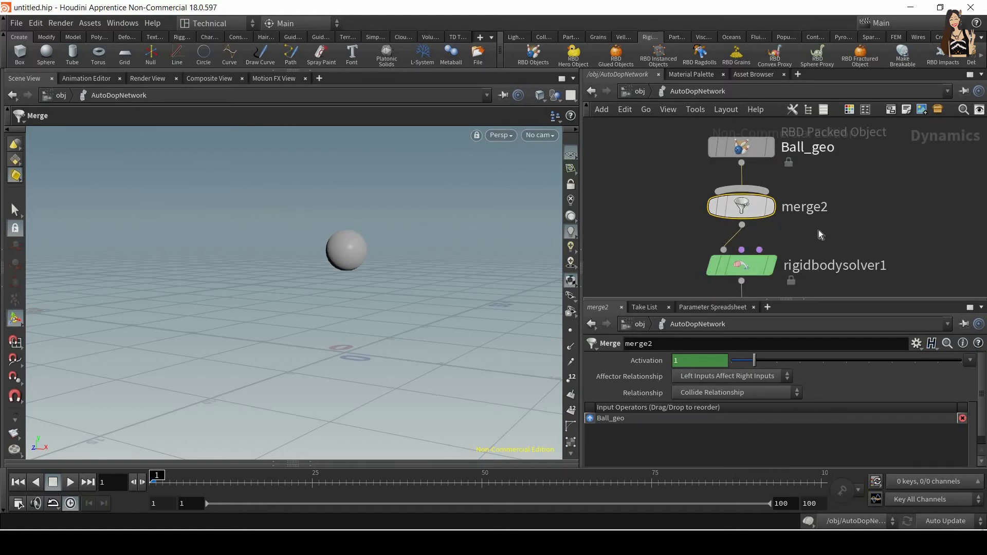
{"action": "scroll", "coordinate": [843, 181], "scroll_direction": "down", "scroll_amount": 2}
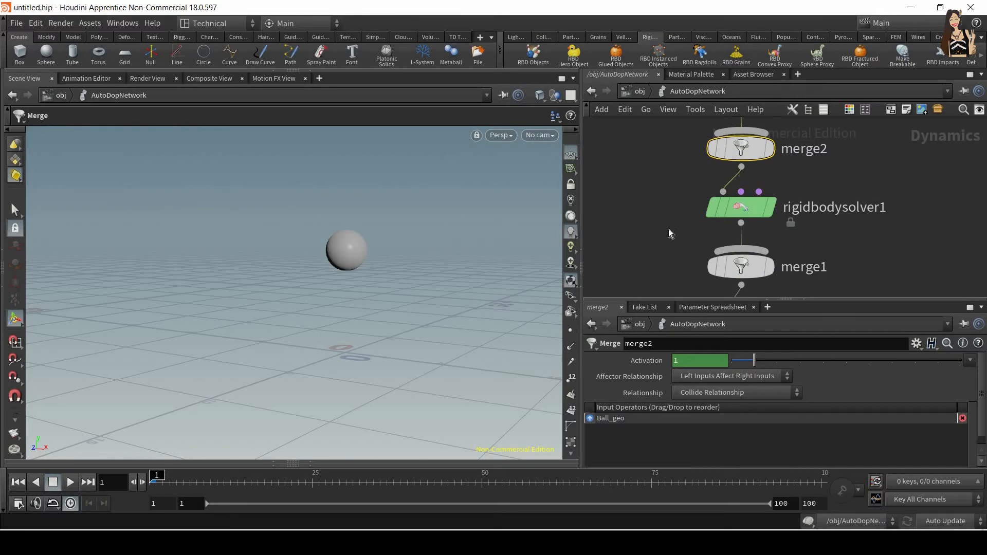
Select the rigidbodysolver1 node and examine its solver engine and Bullet settings
{"action": "left_click_drag", "start_coordinate": [921, 191], "coordinate": [670, 232]}
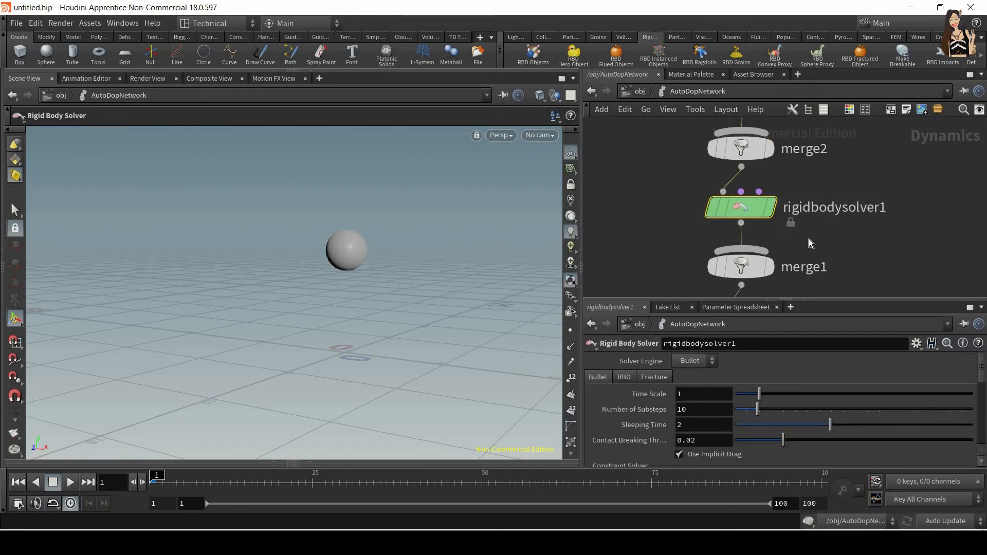
{"action": "scroll", "coordinate": [809, 239], "scroll_direction": "up", "scroll_amount": 3}
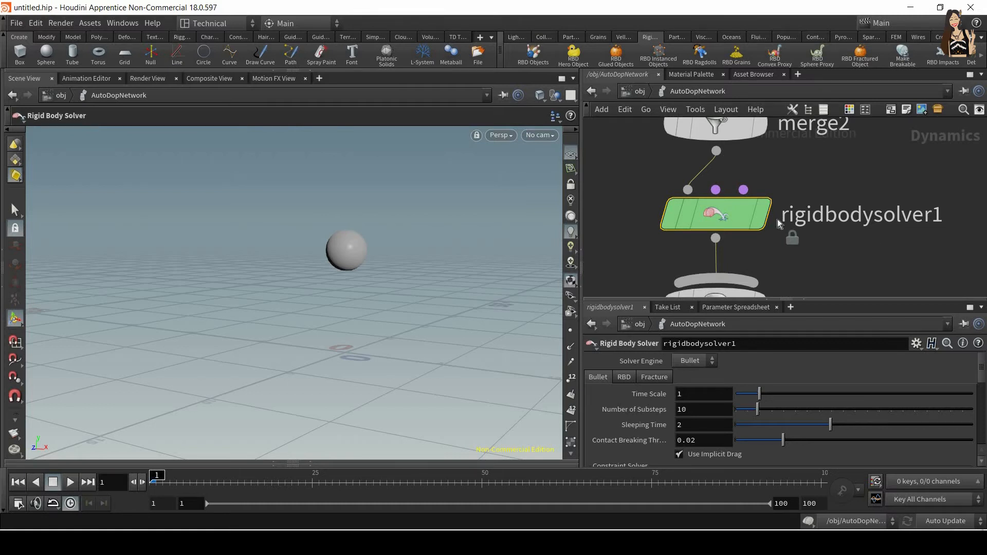
{"action": "mouse_move", "coordinate": [716, 220]}
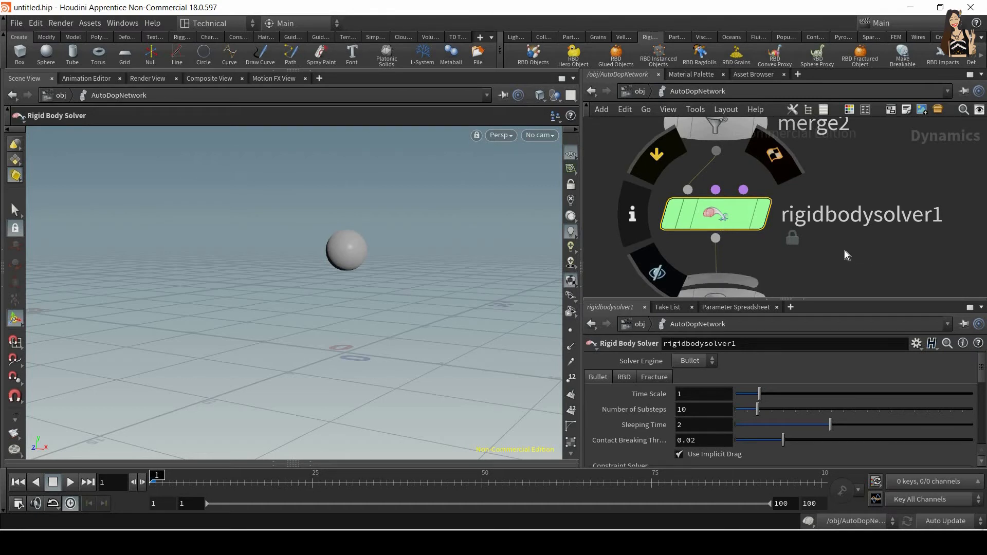
{"action": "key", "text": "Down"}
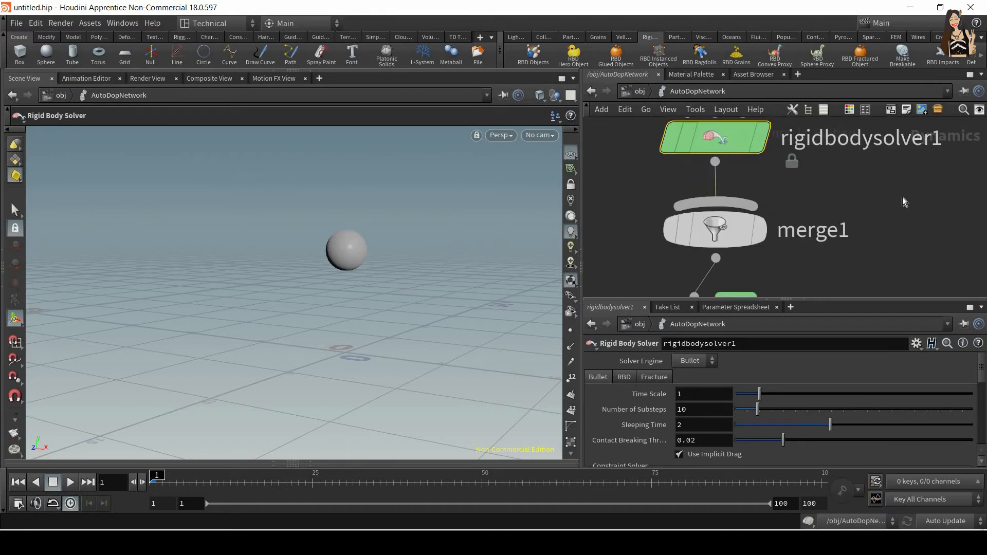
Inspect the merge1 node and the gravity1 node's X, Y and Z force values
{"action": "middle_click_drag", "start_coordinate": [837, 238], "coordinate": [856, 145]}
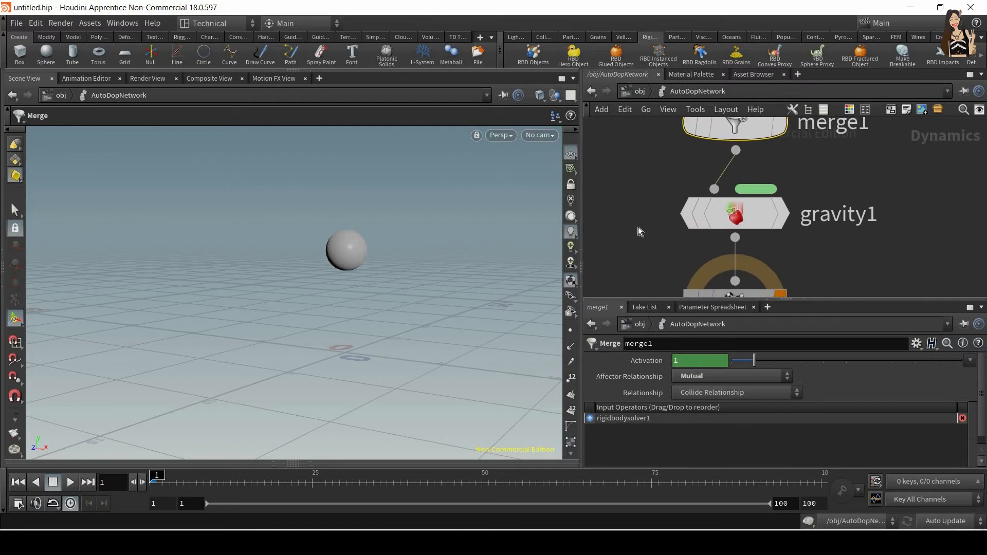
{"action": "left_click_drag", "start_coordinate": [635, 228], "coordinate": [928, 204]}
{"action": "middle_click_drag", "start_coordinate": [890, 247], "coordinate": [900, 202]}
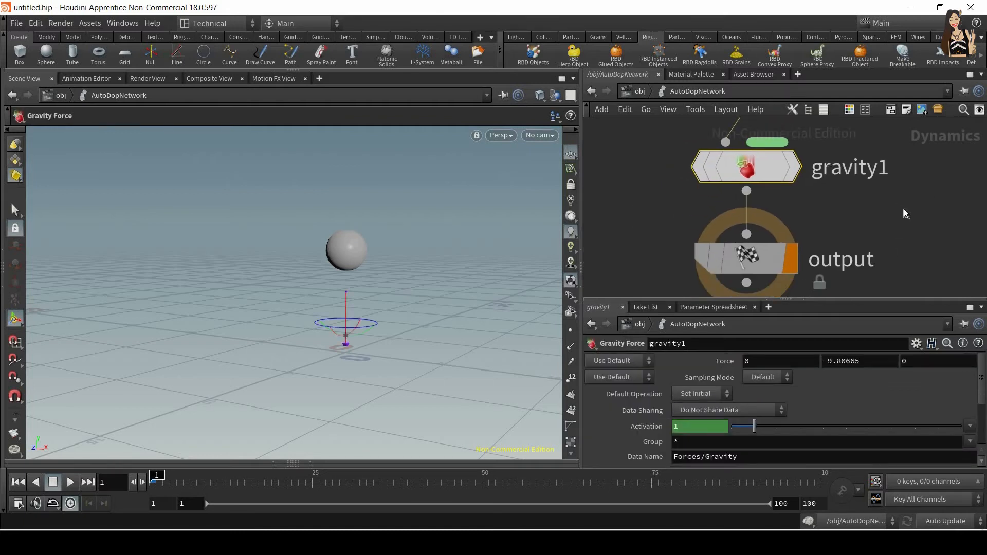
{"action": "left_click", "coordinate": [876, 360]}
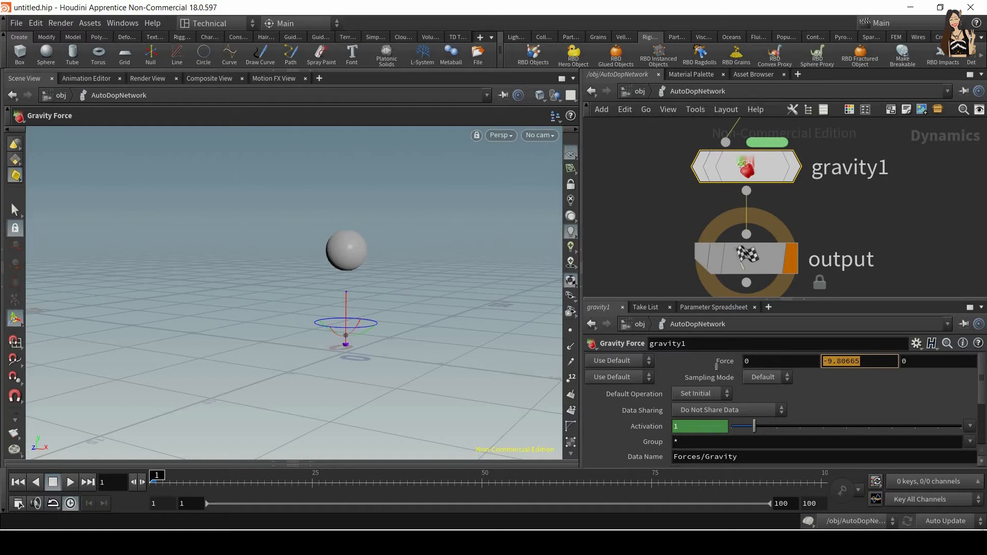
{"action": "left_click", "coordinate": [748, 361]}
{"action": "key", "text": "Tab"}
{"action": "key", "text": "Tab"}
{"action": "left_click", "coordinate": [865, 389]}
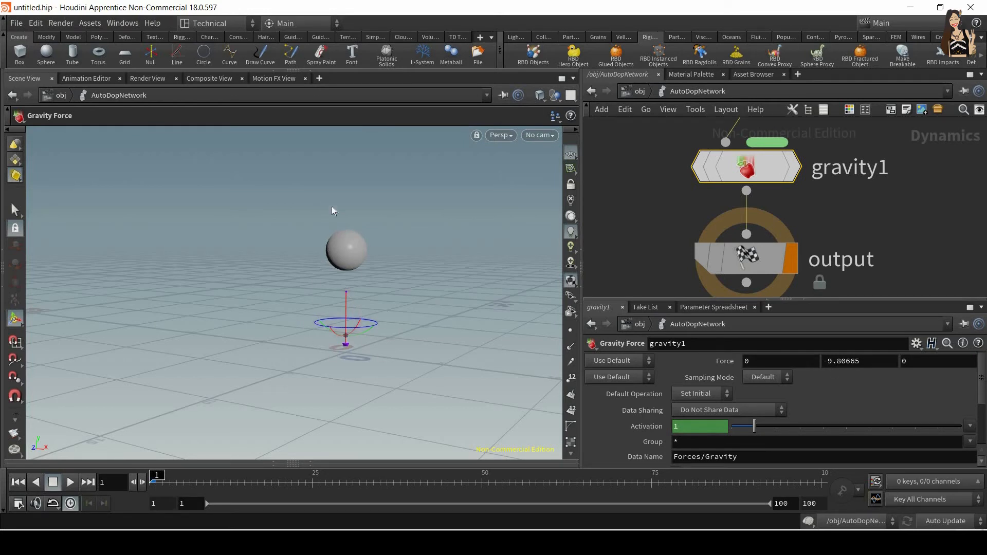
Select the output node at the end of the DOP network and review its parameters
{"action": "left_click", "coordinate": [761, 258]}
{"action": "scroll", "coordinate": [891, 221], "scroll_direction": "down", "scroll_amount": 3}
{"action": "middle_click_drag", "start_coordinate": [891, 221], "coordinate": [842, 261]}
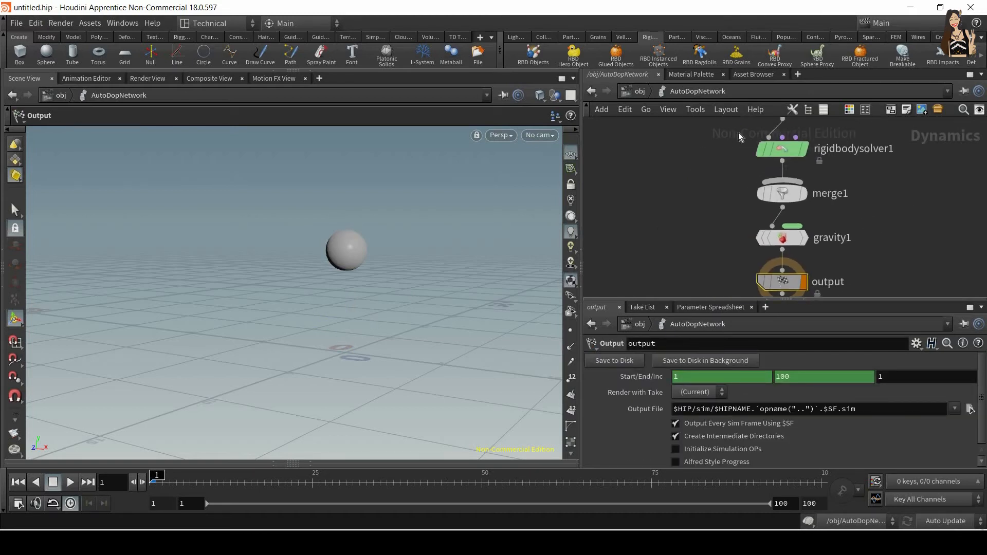
Return to the object level, save the global animation options as default and close their dialog
{"action": "key", "text": "Num_Lock"}
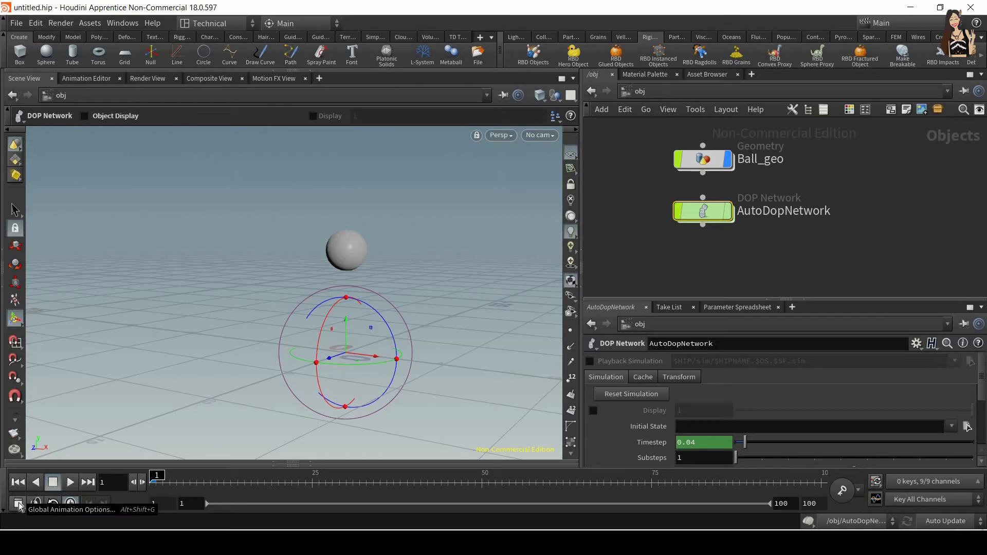
{"action": "key", "text": "Num_Lock"}
{"action": "left_click", "coordinate": [19, 505]}
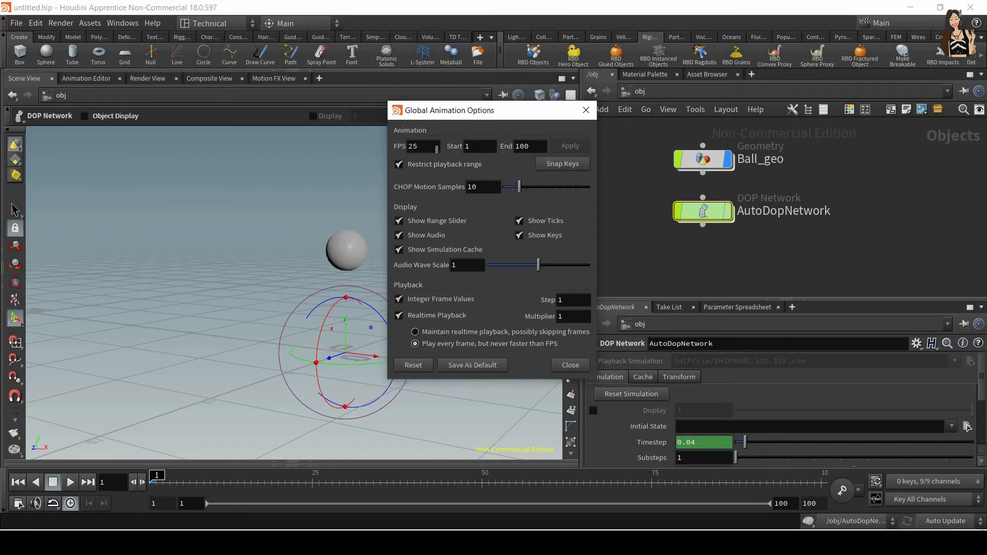
{"action": "key", "text": "Tab"}
{"action": "key", "text": "ctrl"}
{"action": "key", "text": "ctrl"}
{"action": "key", "text": "ctrl"}
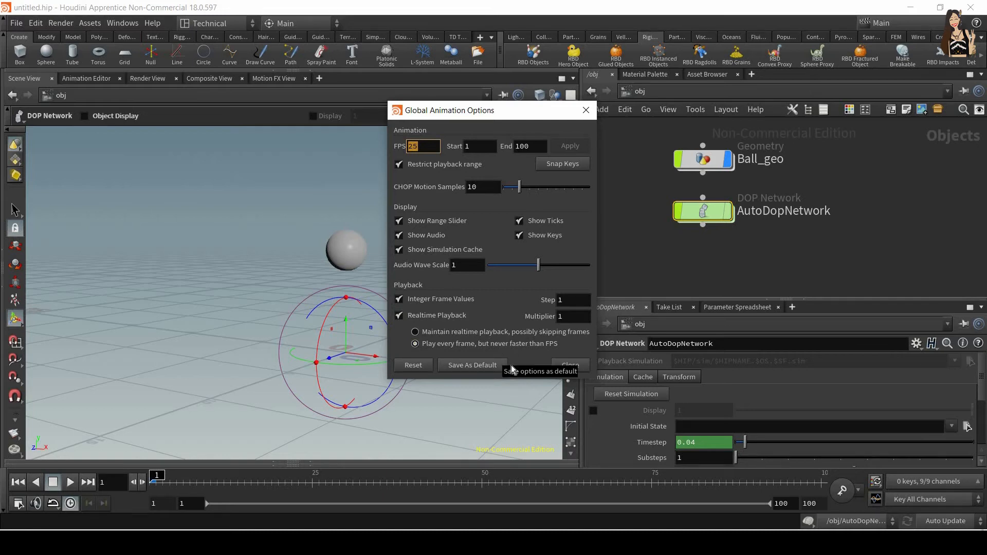
{"action": "left_click", "coordinate": [494, 365]}
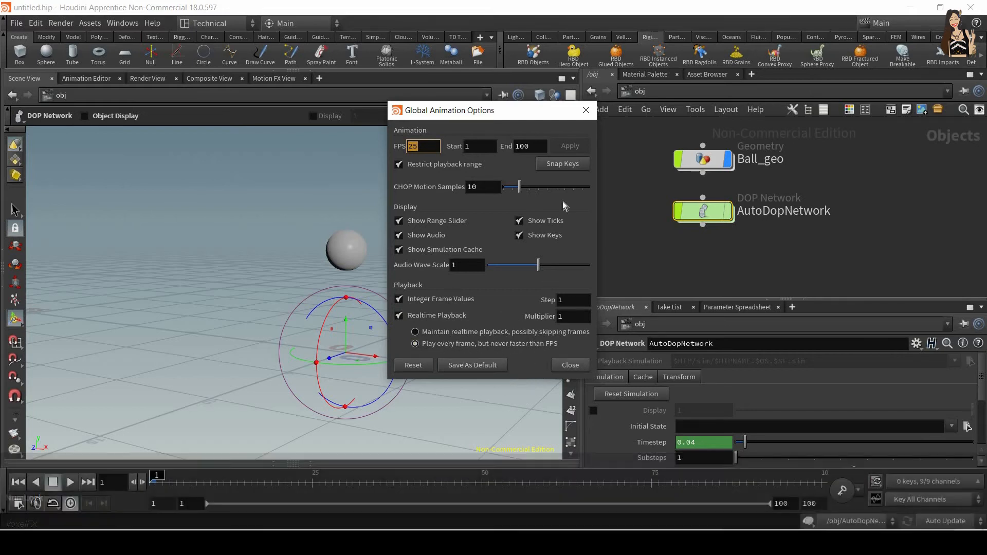
{"action": "left_click", "coordinate": [585, 110]}
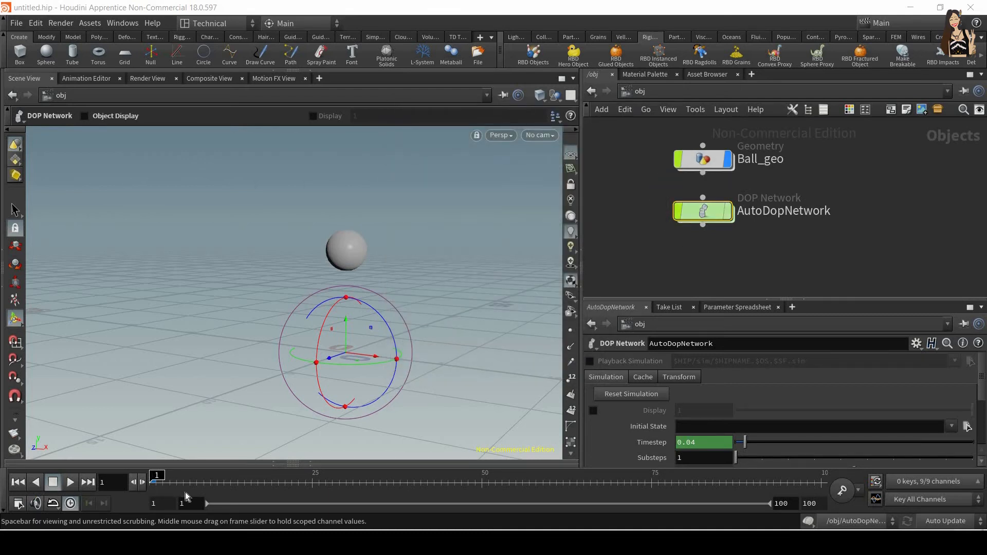
Play the simulation to watch the ball's fall from farther away and rewind to frame 1
{"action": "left_click", "coordinate": [70, 482]}
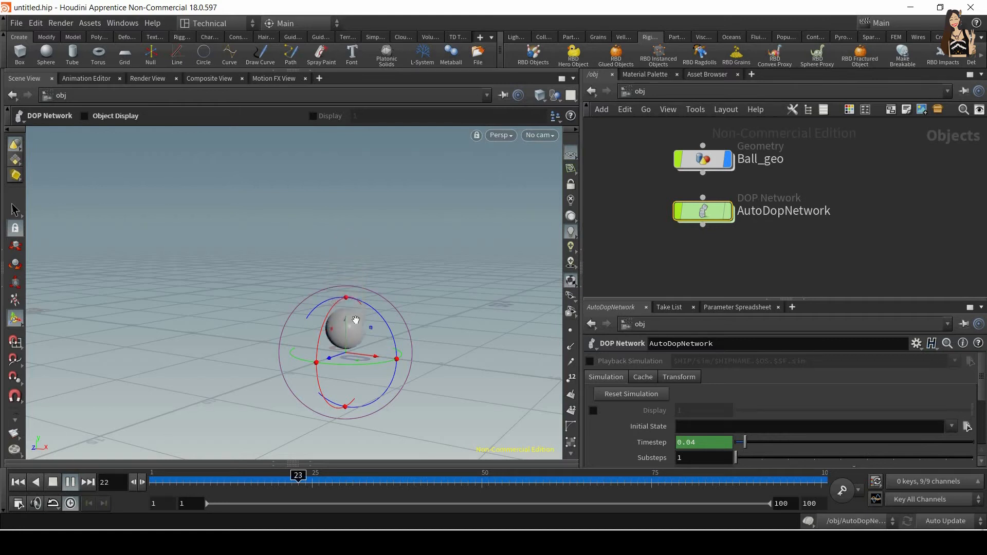
{"action": "left_click", "coordinate": [72, 483]}
{"action": "right_click_drag", "start_coordinate": [378, 291], "coordinate": [377, 315], "text": "alt"}
{"action": "middle_click_drag", "start_coordinate": [376, 315], "coordinate": [371, 242], "text": "alt"}
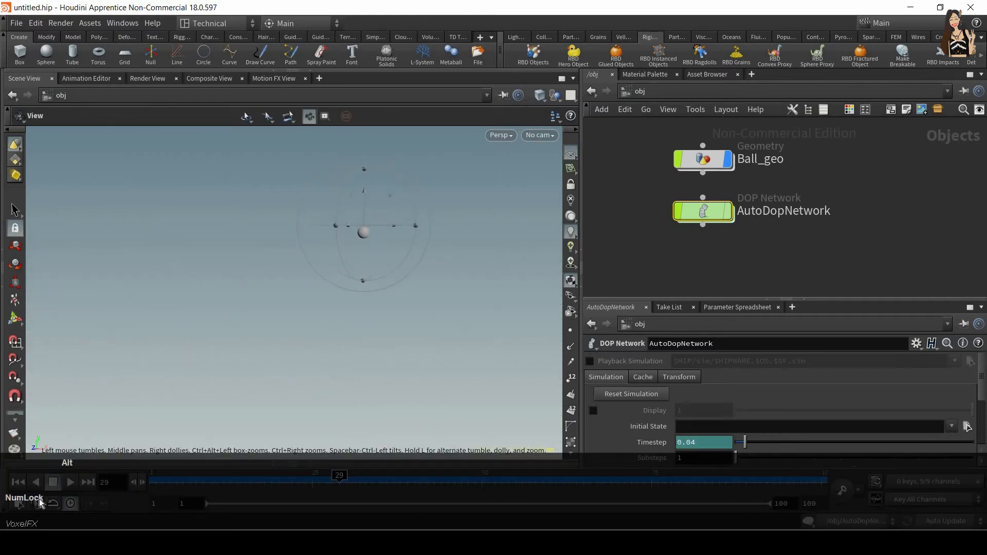
{"action": "left_click", "coordinate": [72, 482]}
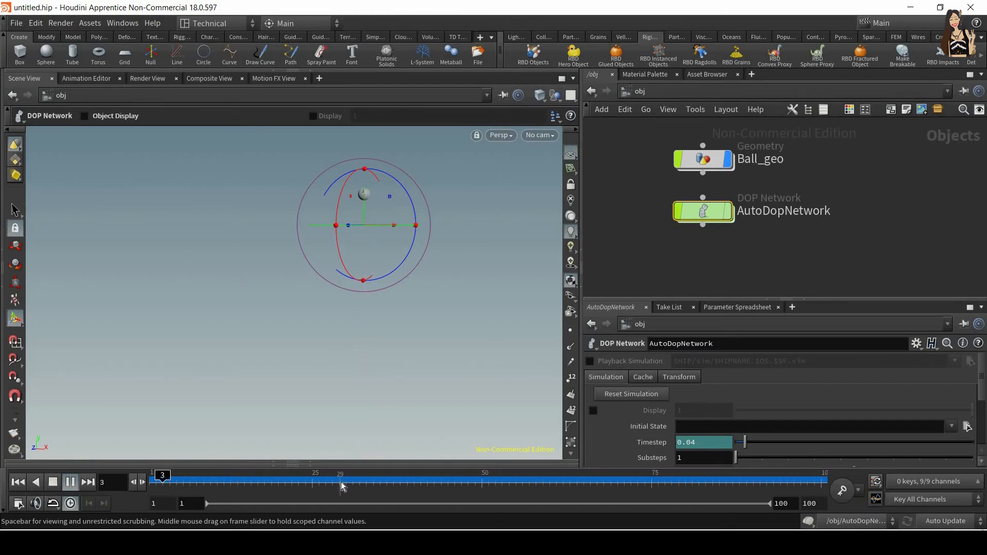
{"action": "left_click_drag", "start_coordinate": [338, 483], "coordinate": [137, 482]}
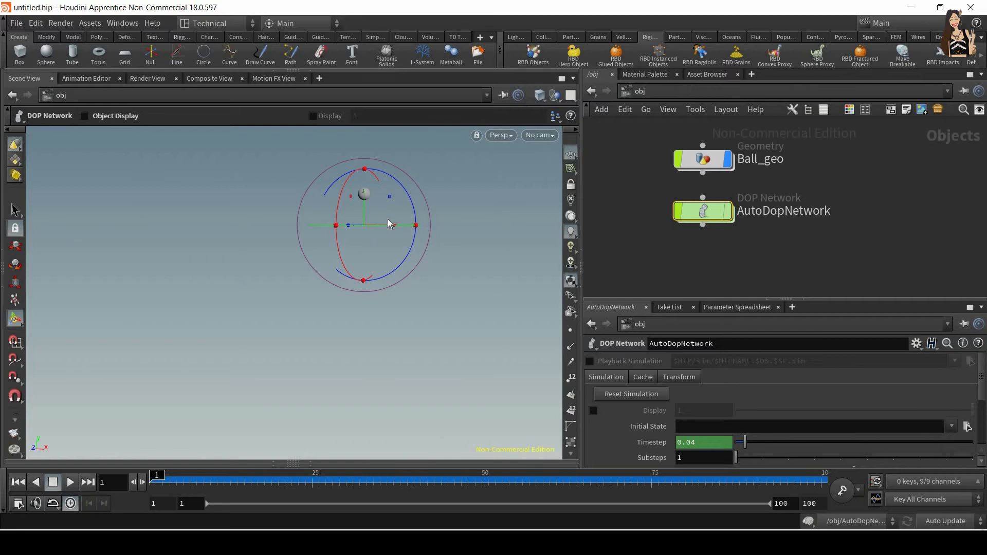
Frame the ball in the viewport and enter the AutoDopNetwork node
{"action": "key", "text": "space"}
{"action": "key", "text": "f"}
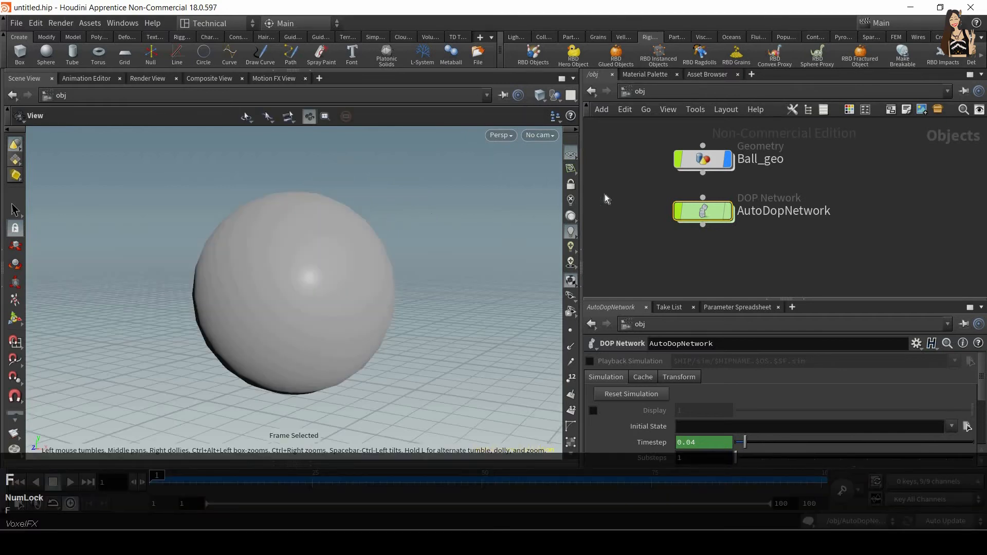
{"action": "mouse_move", "coordinate": [713, 216]}
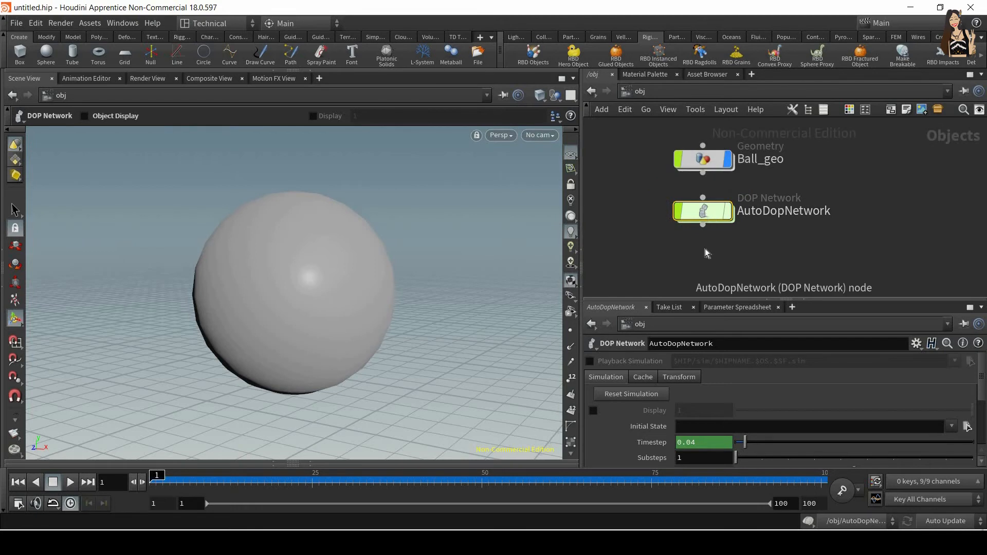
{"action": "double_click", "coordinate": [713, 215]}
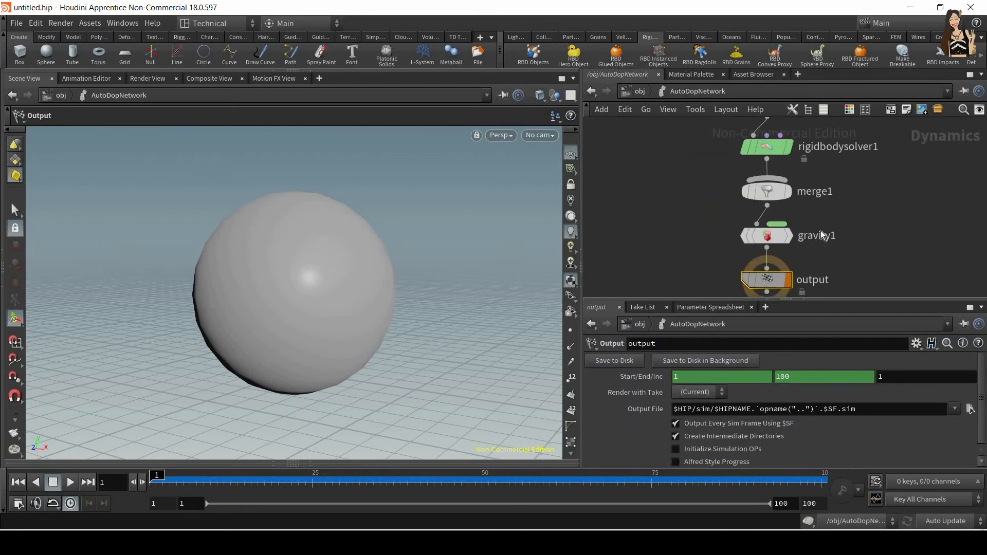
Test the simulation with gravity1 pulled out of the chain and reinsert the node between merge1 and output
{"action": "left_click_drag", "start_coordinate": [762, 219], "coordinate": [651, 225]}
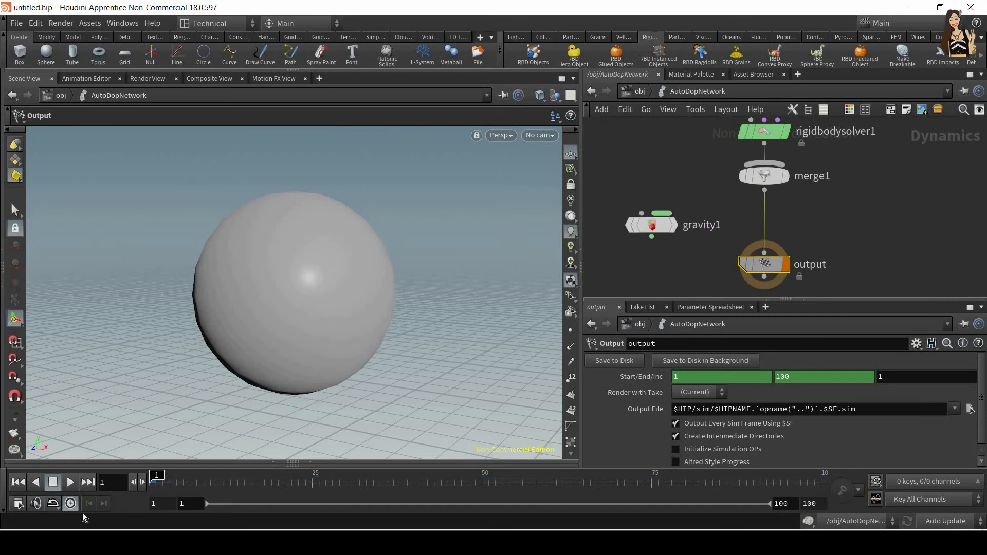
{"action": "left_click", "coordinate": [70, 482]}
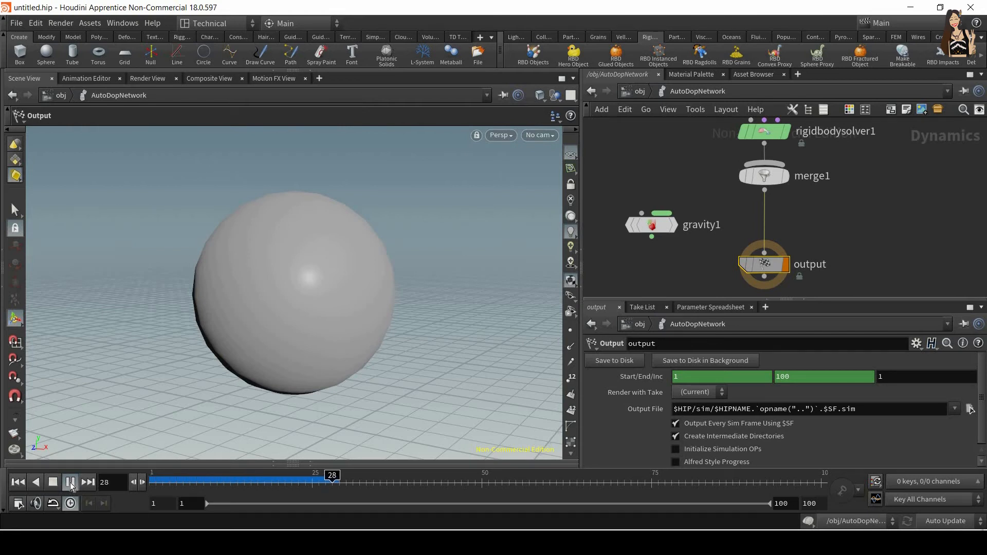
{"action": "left_click_drag", "start_coordinate": [658, 232], "coordinate": [778, 236]}
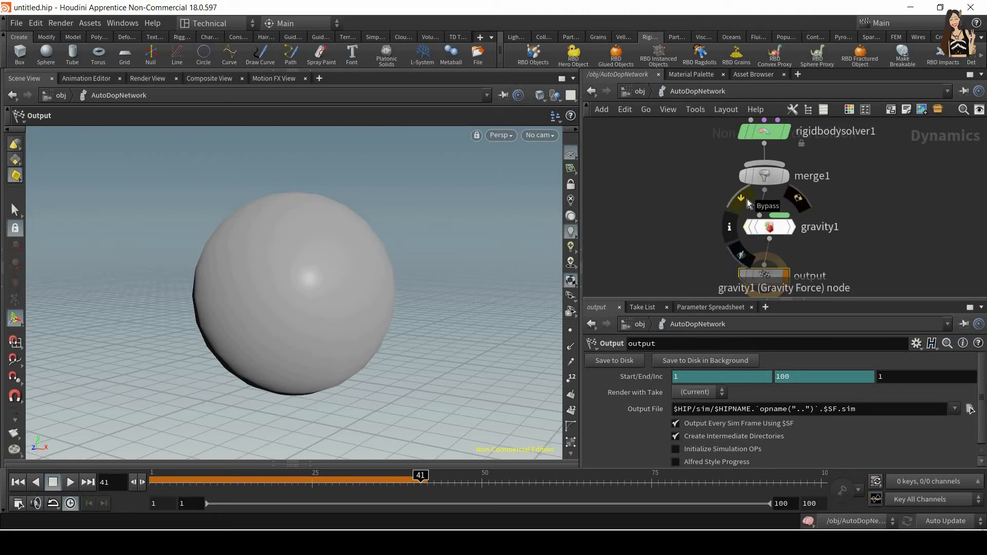
Bypass the gravity1 node and check the ball's motion by playing and scrubbing the simulation
{"action": "left_click", "coordinate": [747, 199]}
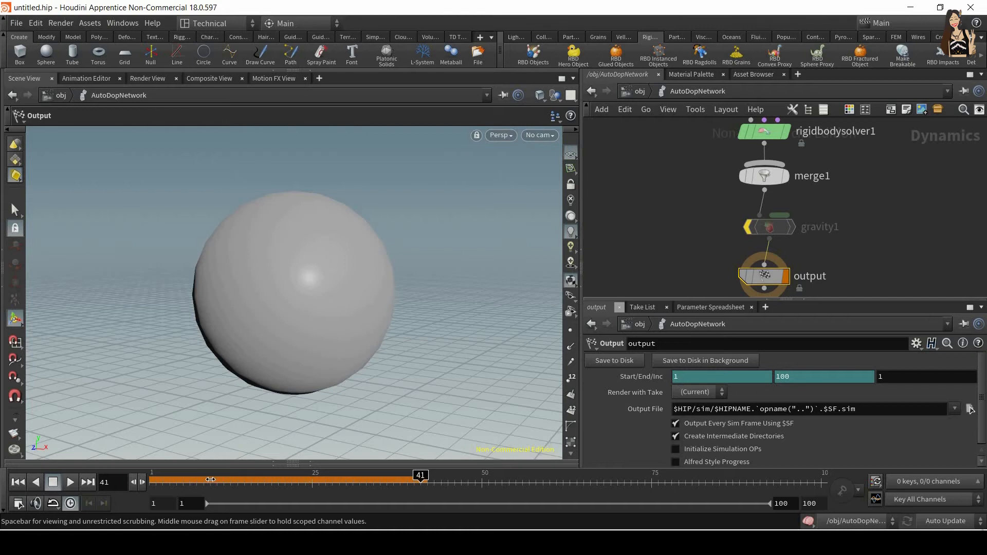
{"action": "left_click_drag", "start_coordinate": [210, 480], "coordinate": [366, 483]}
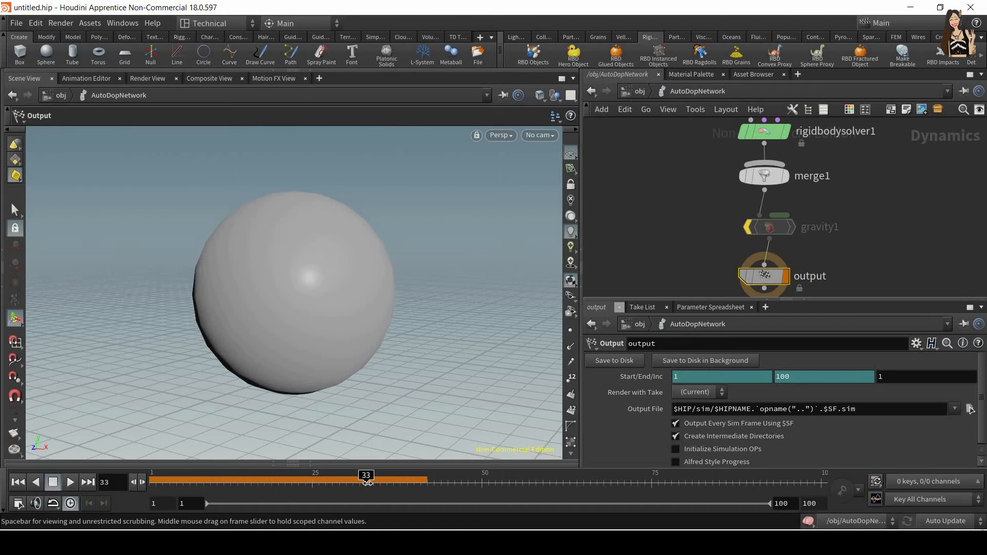
{"action": "left_click", "coordinate": [68, 487]}
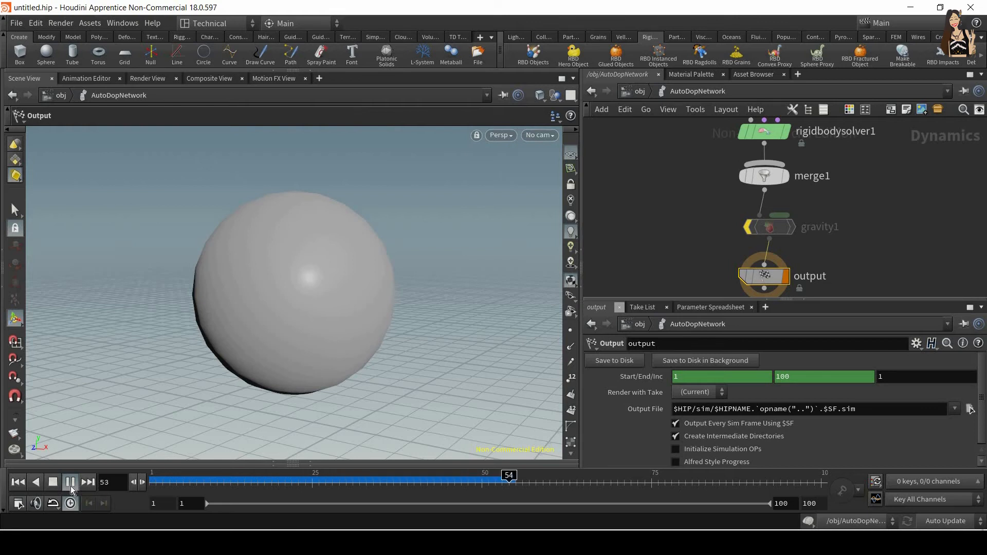
{"action": "left_click", "coordinate": [52, 482]}
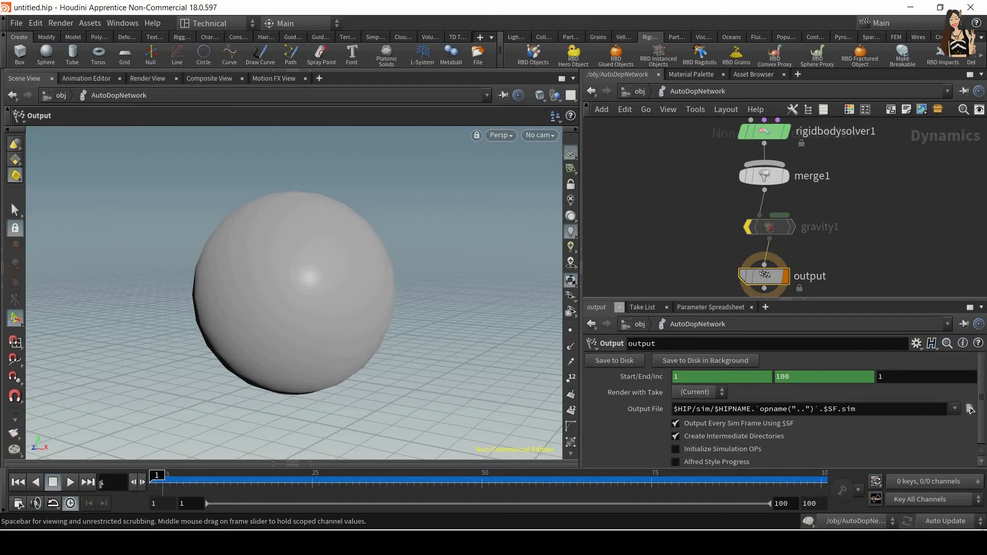
{"action": "left_click", "coordinate": [71, 483]}
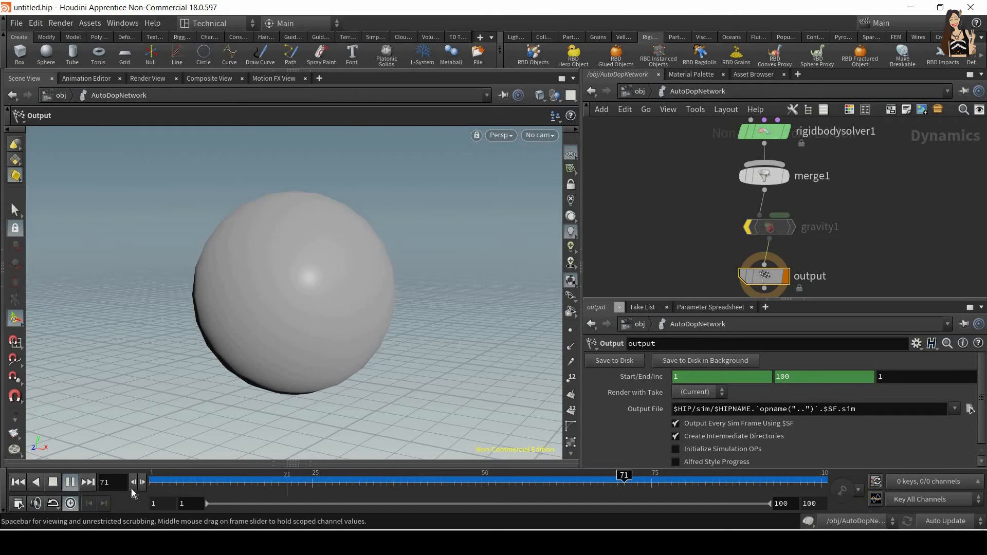
{"action": "left_click", "coordinate": [70, 487]}
{"action": "left_click_drag", "start_coordinate": [230, 485], "coordinate": [291, 485]}
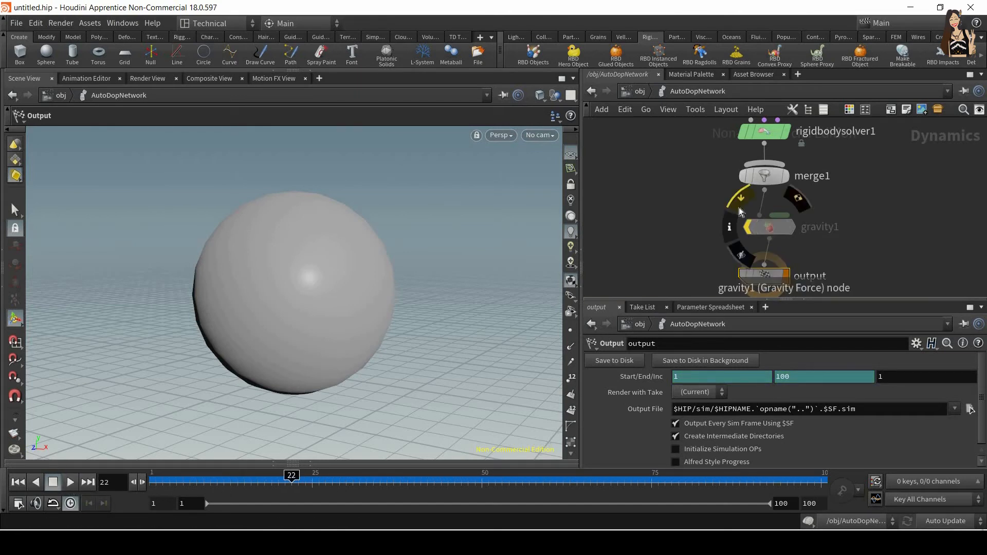
Re-enable the gravity1 node, replay the simulation from the start and rewind to frame 1
{"action": "left_click", "coordinate": [742, 213]}
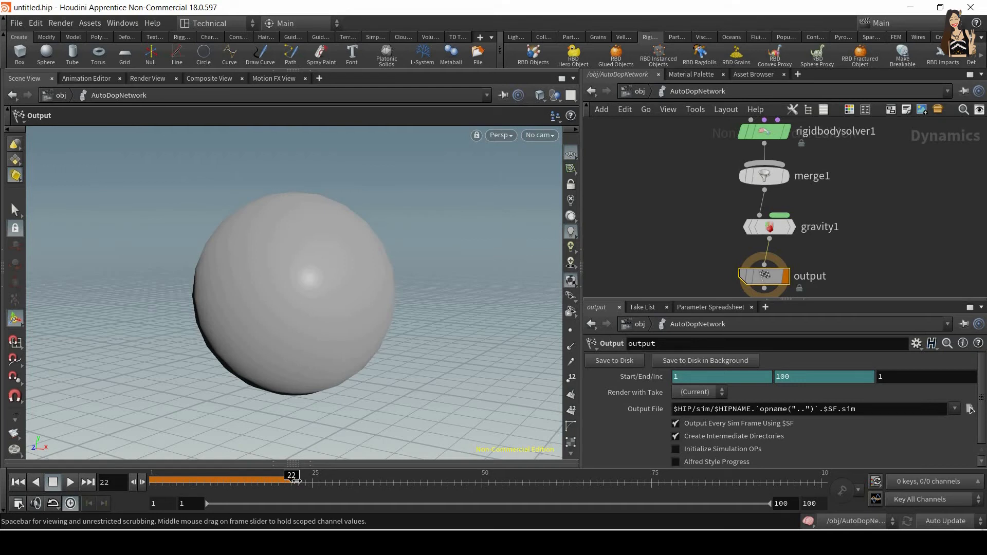
{"action": "left_click_drag", "start_coordinate": [151, 490], "coordinate": [150, 490]}
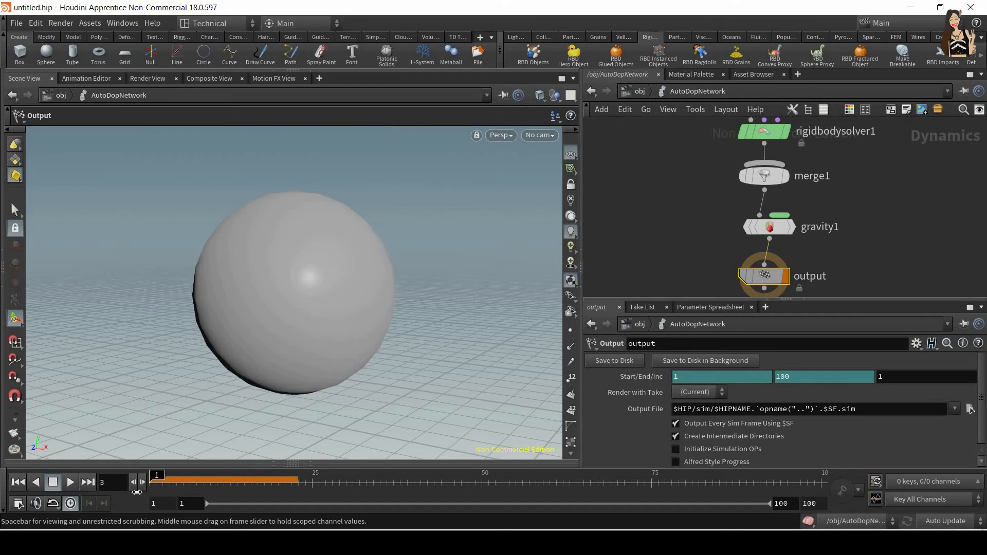
{"action": "left_click", "coordinate": [20, 485]}
{"action": "key", "text": "Num_Lock"}
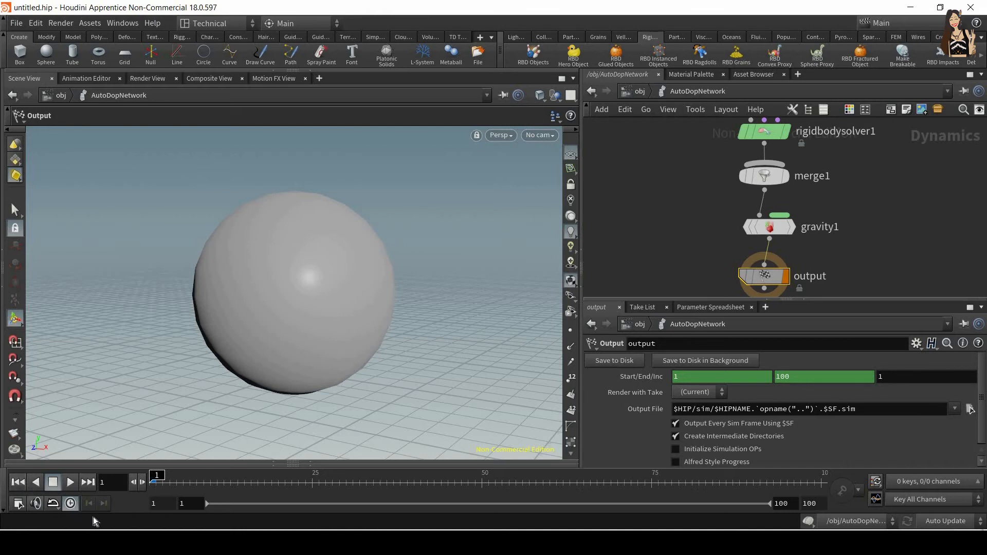
{"action": "left_click", "coordinate": [74, 480]}
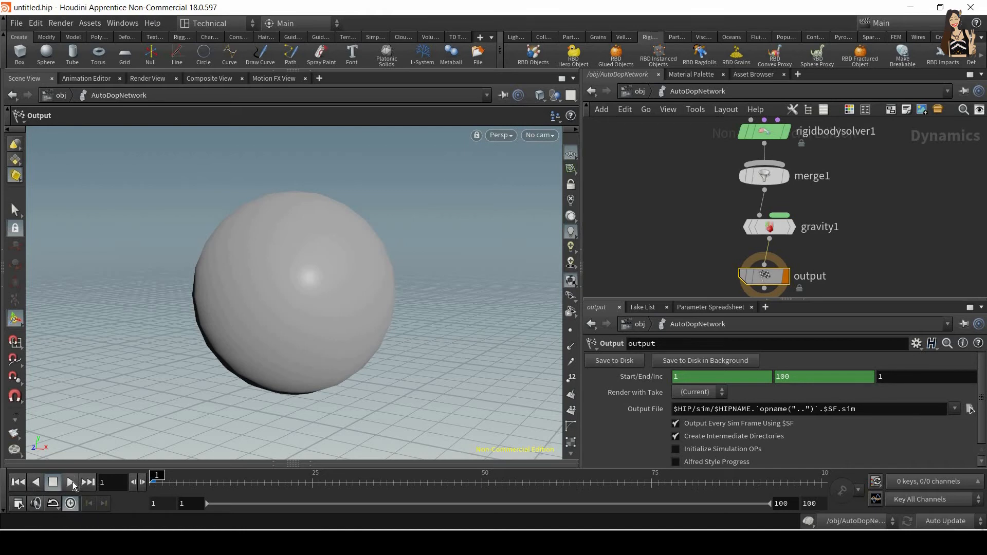
{"action": "left_click", "coordinate": [19, 481]}
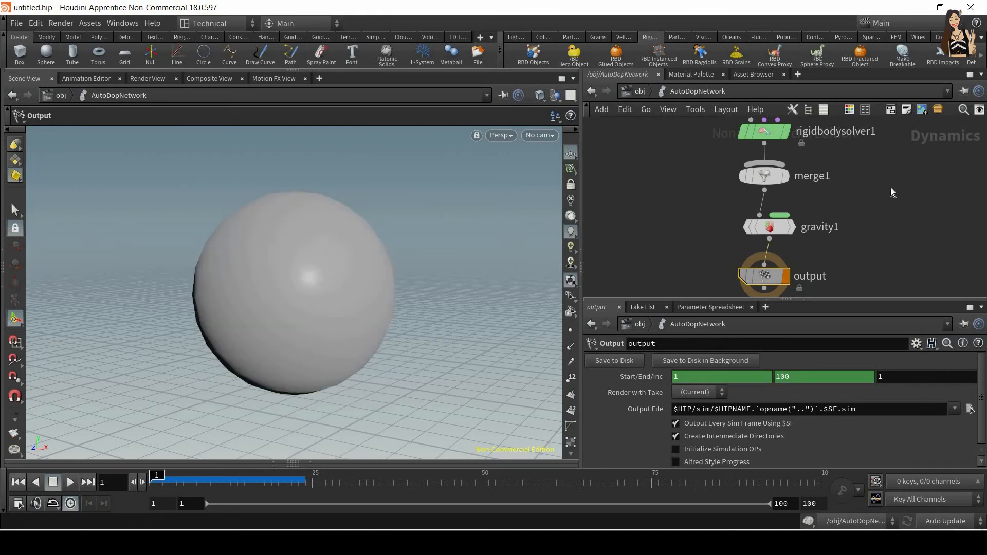
Bypass the gravity1 node so the ball simulates without gravity, keeping the whole ball and the floor grid in view
{"action": "left_click", "coordinate": [742, 199]}
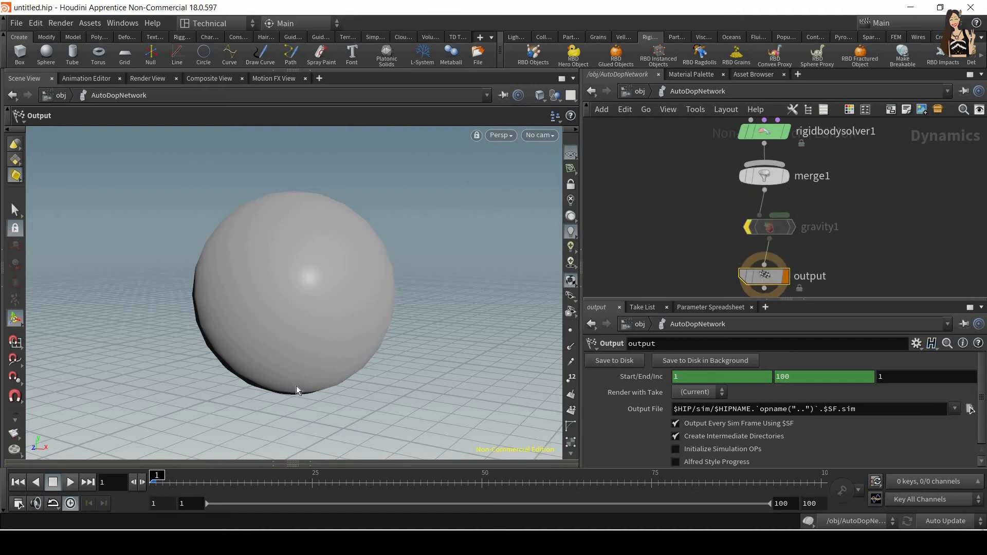
{"action": "right_click_drag", "start_coordinate": [344, 280], "coordinate": [356, 325], "text": "alt"}
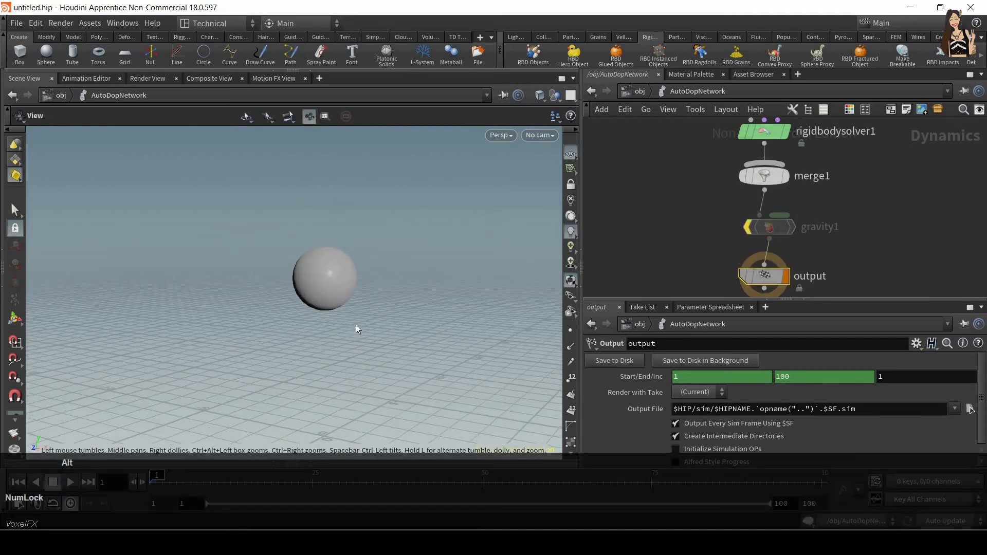
{"action": "middle_click_drag", "start_coordinate": [356, 325], "coordinate": [371, 305], "text": "alt"}
Set the initial Y velocity of the Ball_geo packed object to -5
{"action": "middle_click_drag", "start_coordinate": [854, 177], "coordinate": [855, 282]}
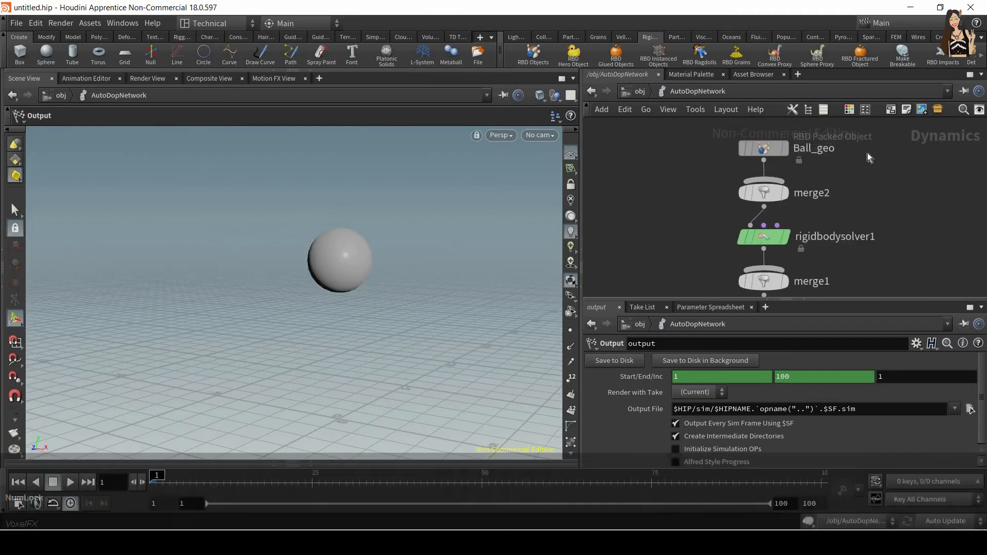
{"action": "left_click_drag", "start_coordinate": [855, 132], "coordinate": [694, 165]}
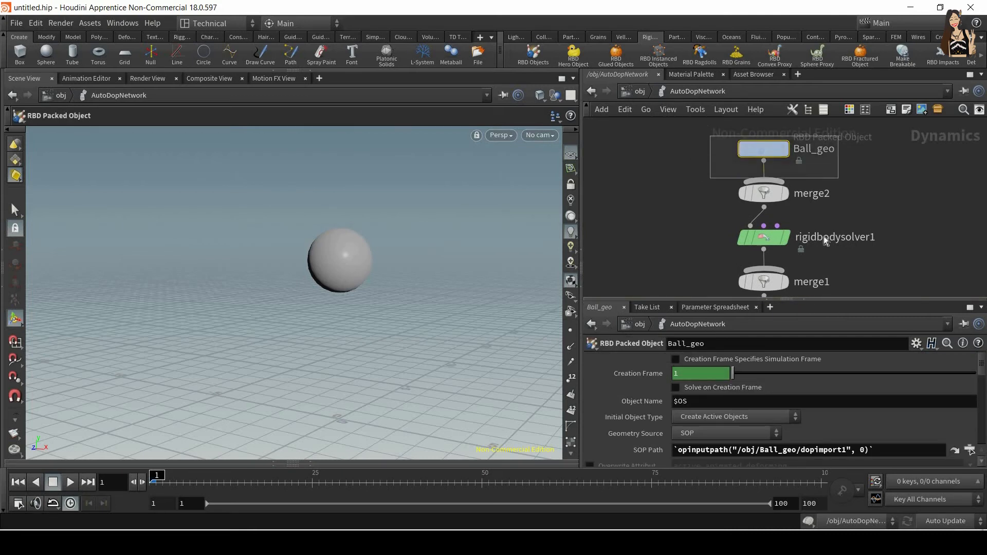
{"action": "left_click_drag", "start_coordinate": [807, 300], "coordinate": [816, 174]}
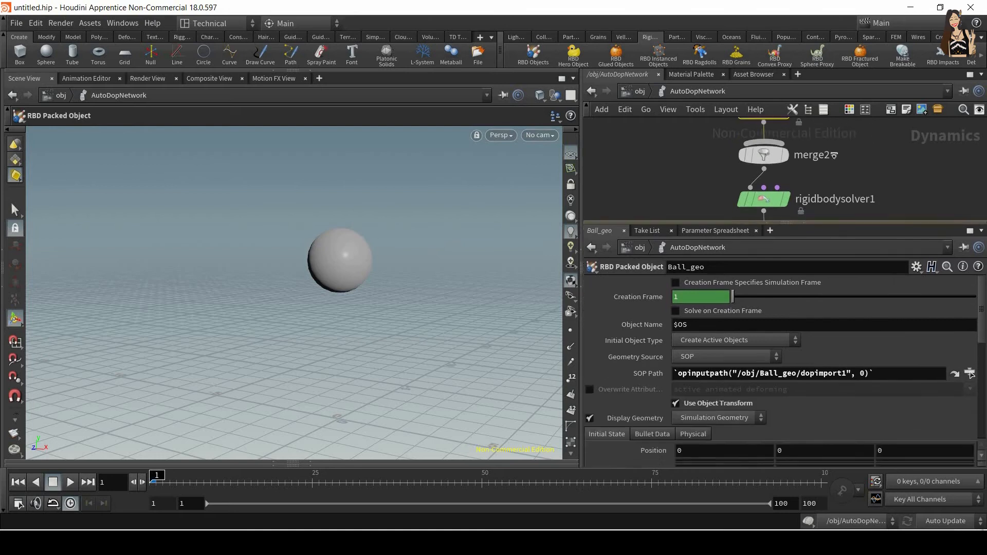
{"action": "scroll", "coordinate": [771, 308], "scroll_direction": "down", "scroll_amount": 2}
{"action": "scroll", "coordinate": [587, 378], "scroll_direction": "up", "scroll_amount": 1}
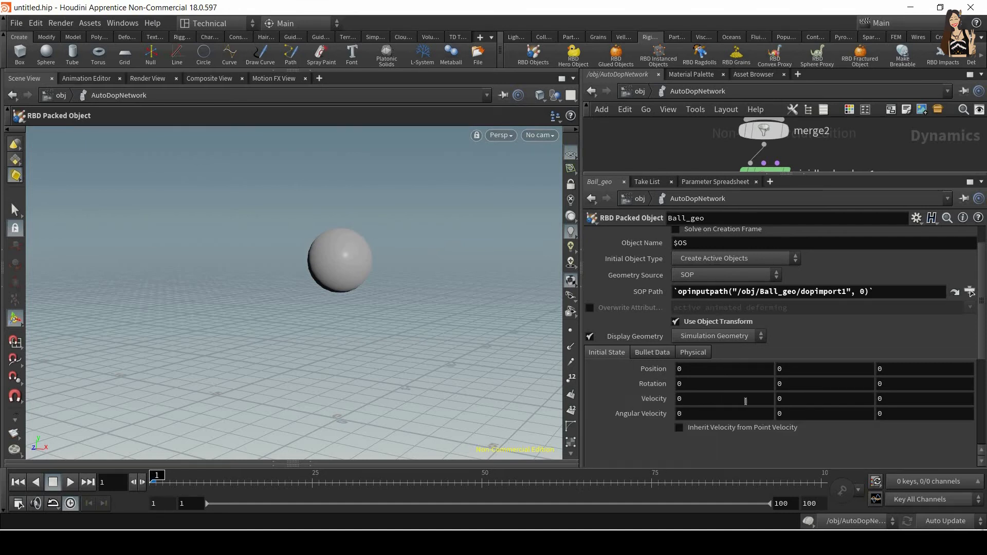
{"action": "left_click", "coordinate": [802, 399]}
{"action": "type", "text": "-"}
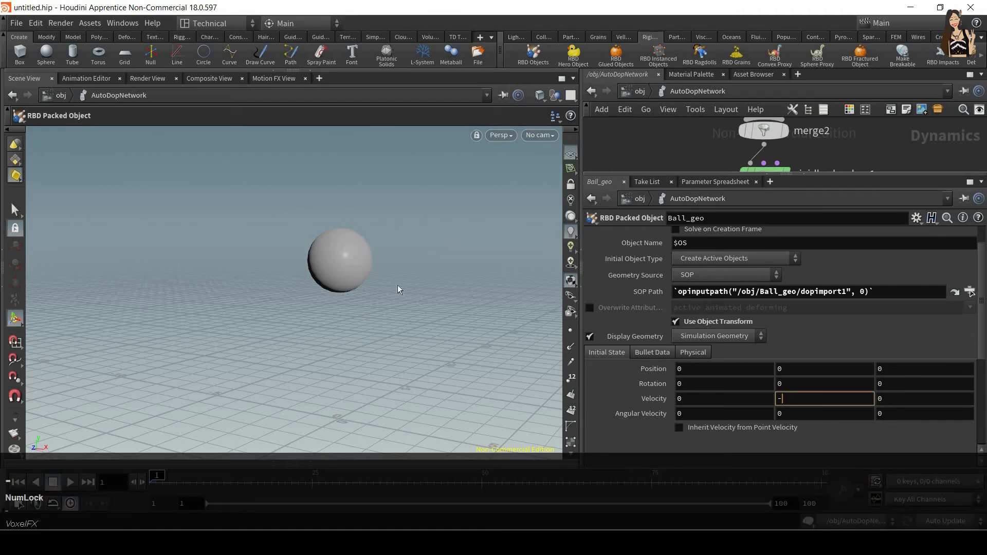
{"action": "type", "text": "5"}
{"action": "key", "text": "Return"}
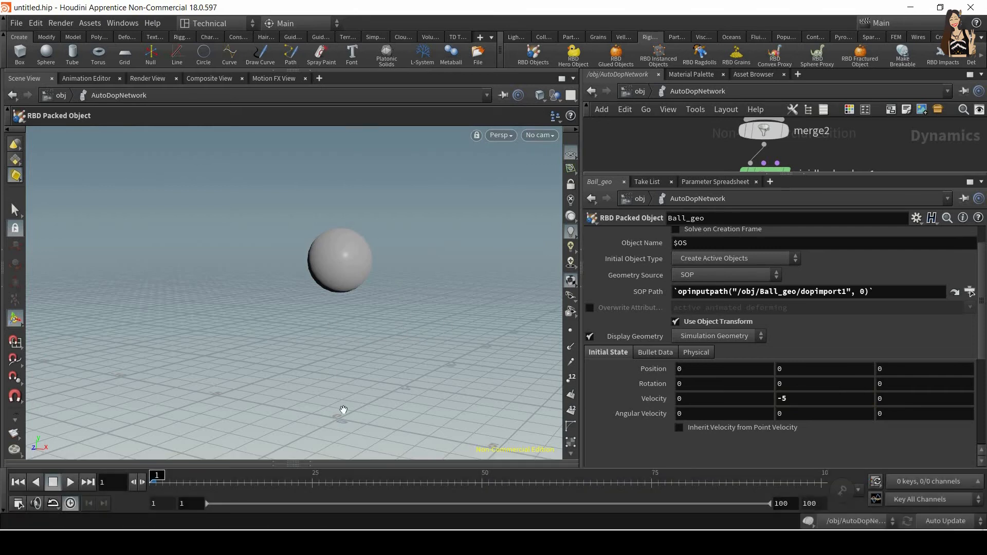
{"action": "right_click_drag", "start_coordinate": [343, 410], "coordinate": [322, 344], "text": "alt"}
{"action": "left_click_drag", "start_coordinate": [322, 344], "coordinate": [303, 380], "text": "alt"}
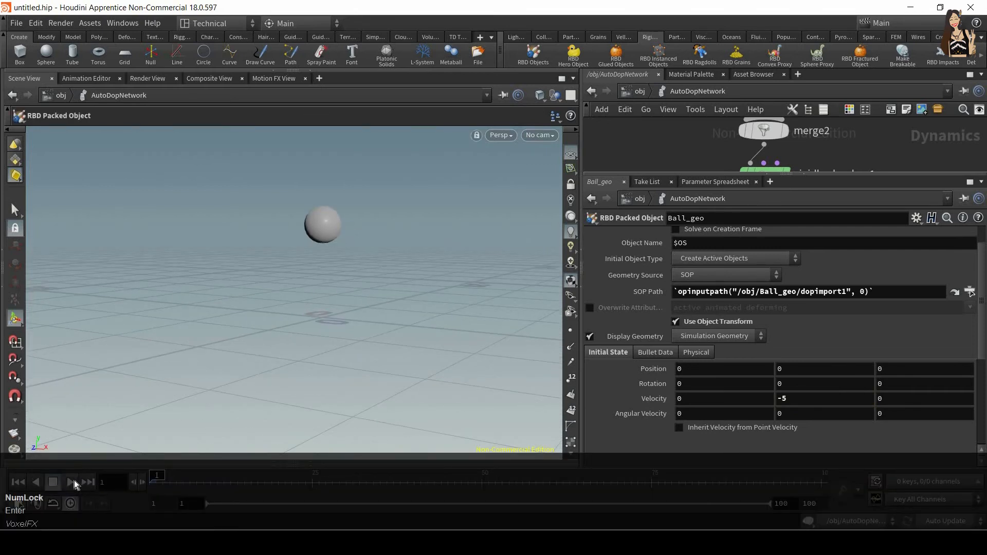
Play the simulation to check the ball's downward motion without gravity, following it below the grid, and rewind to frame 1
{"action": "left_click", "coordinate": [72, 482]}
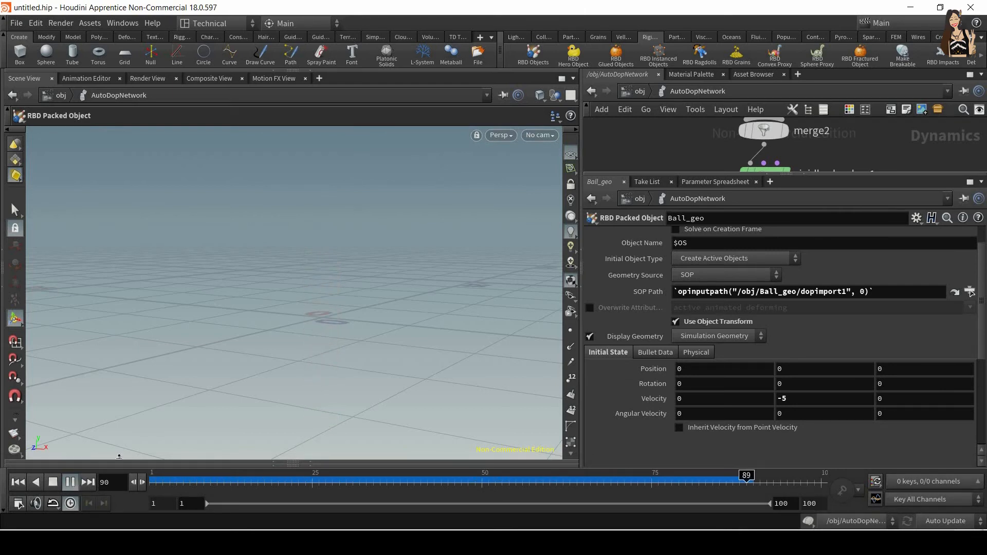
{"action": "right_click_drag", "start_coordinate": [273, 441], "coordinate": [359, 330], "text": "alt"}
{"action": "left_click_drag", "start_coordinate": [359, 331], "coordinate": [344, 342], "text": "alt"}
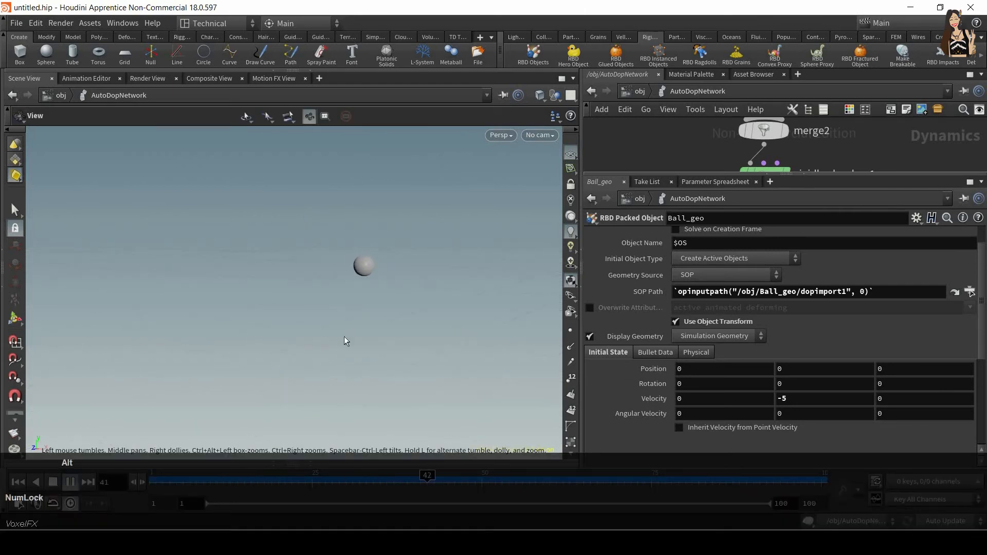
{"action": "key", "text": "Return"}
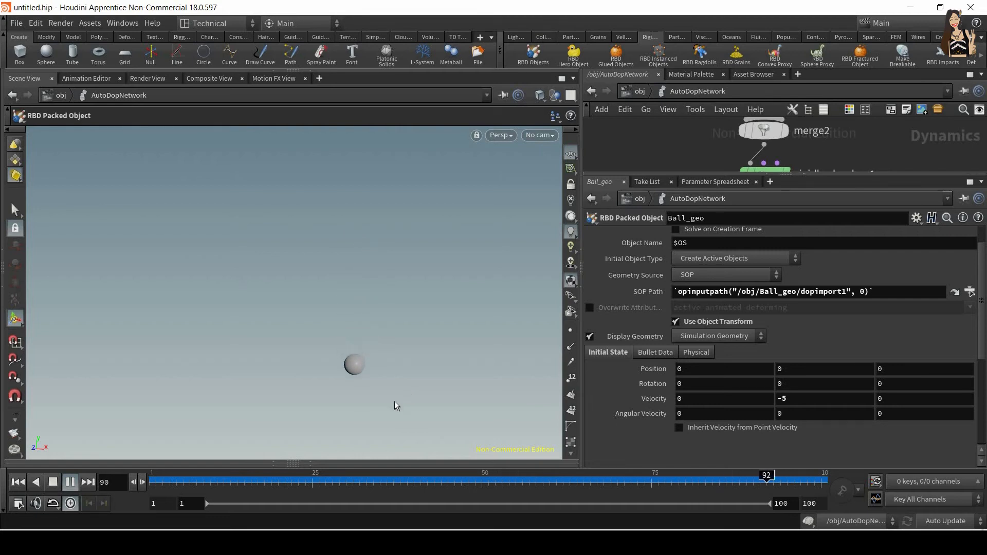
{"action": "left_click_drag", "start_coordinate": [206, 481], "coordinate": [152, 481]}
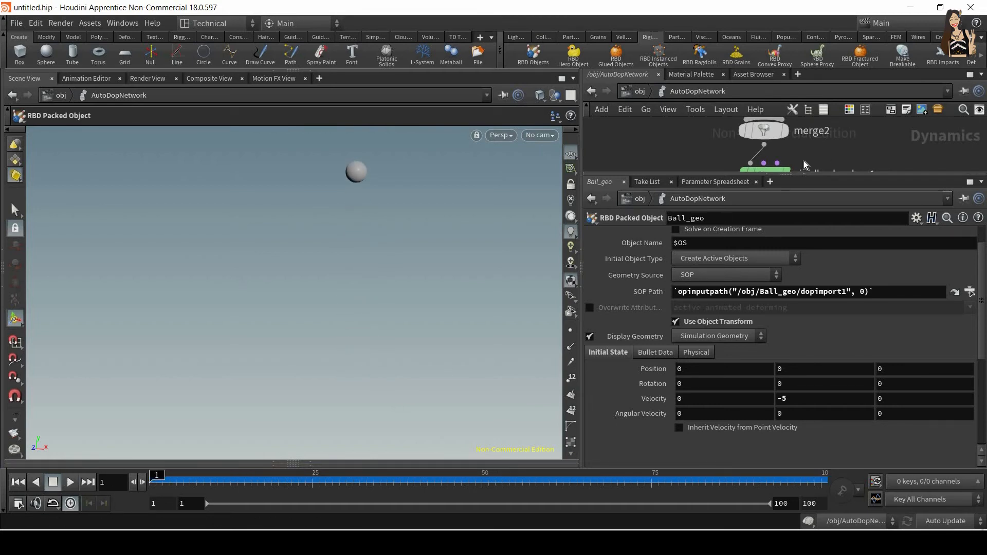
Add a Ground Plane collider at the object level and align its node beneath AutoDopNetwork
{"action": "left_click_drag", "start_coordinate": [807, 276], "coordinate": [807, 344]}
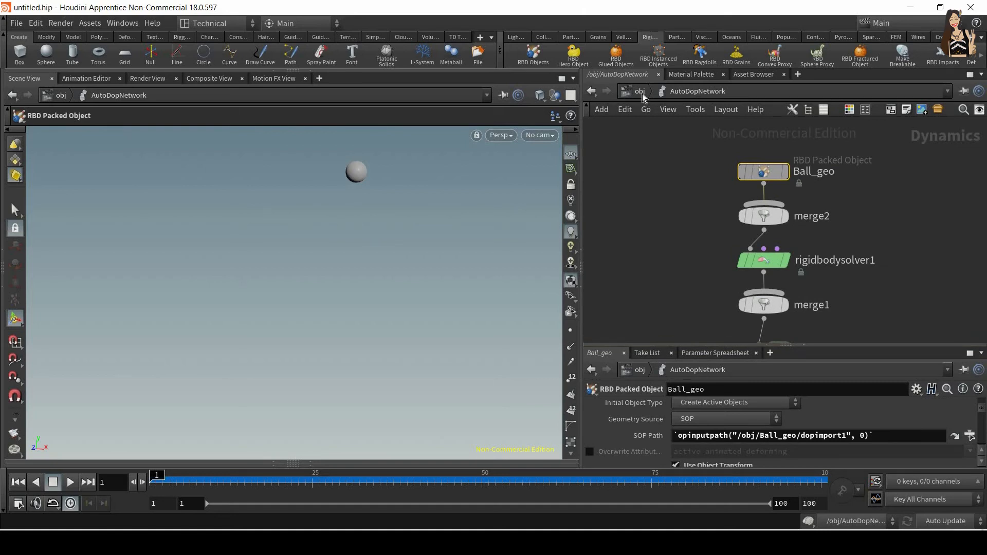
{"action": "left_click", "coordinate": [641, 92]}
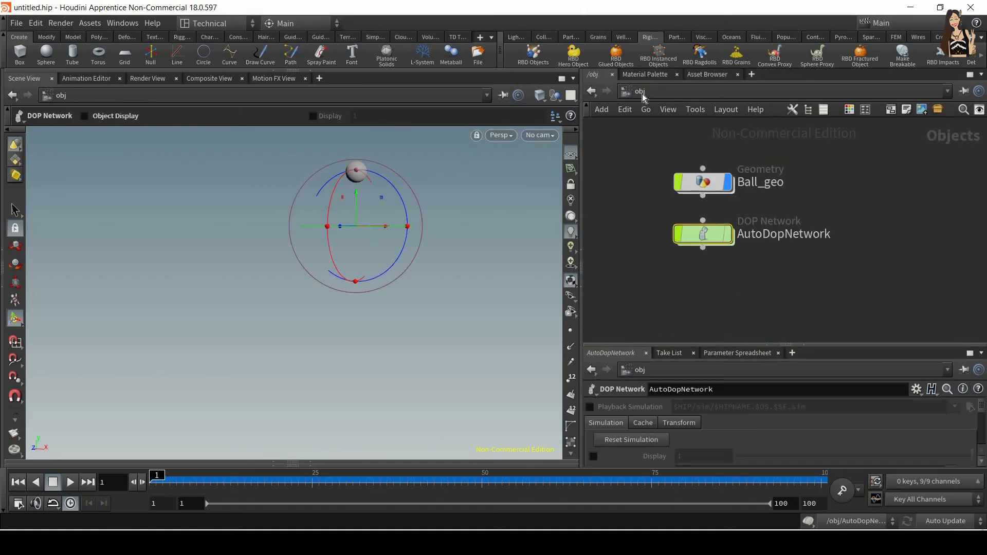
{"action": "left_click", "coordinate": [544, 37]}
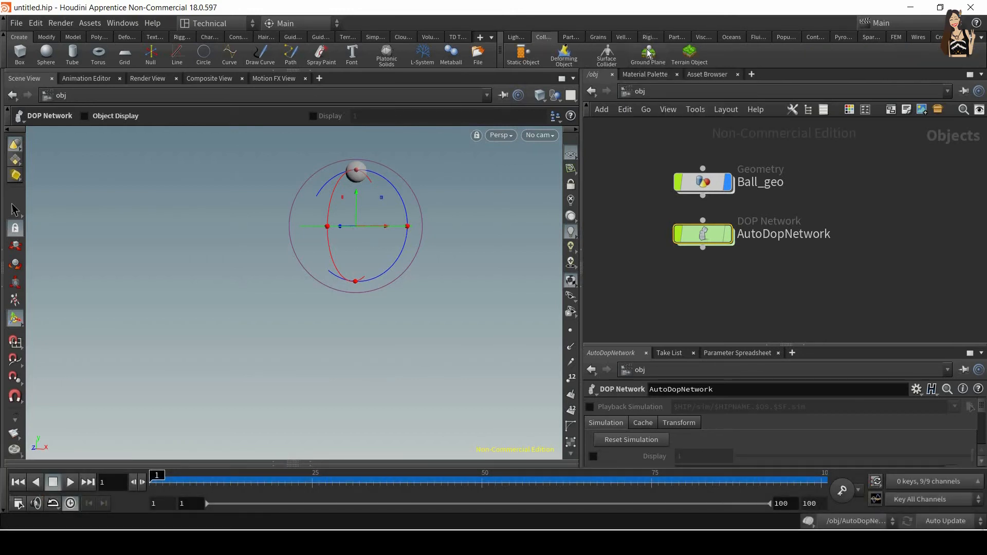
{"action": "middle_click_drag", "start_coordinate": [761, 187], "coordinate": [831, 242]}
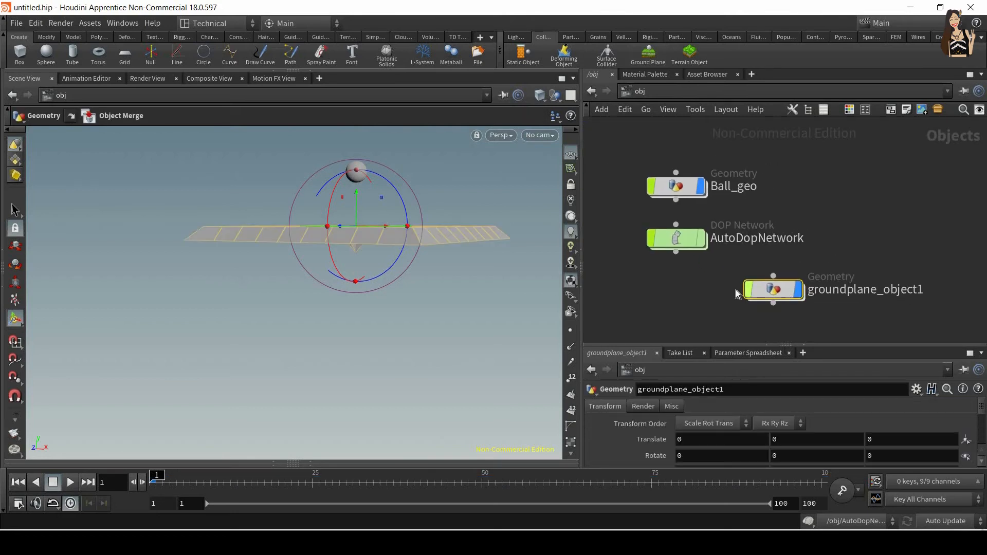
{"action": "left_click_drag", "start_coordinate": [750, 291], "coordinate": [655, 290]}
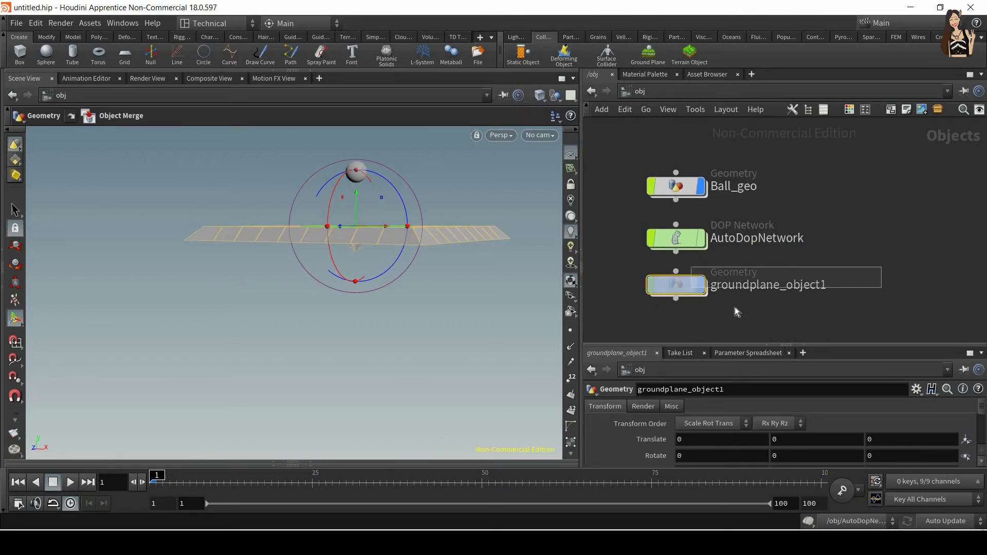
Open AutoDopNetwork, automatically lay out its nodes and select the groundplane1, merge3 and staticsolver1 branch
{"action": "double_click", "coordinate": [681, 243]}
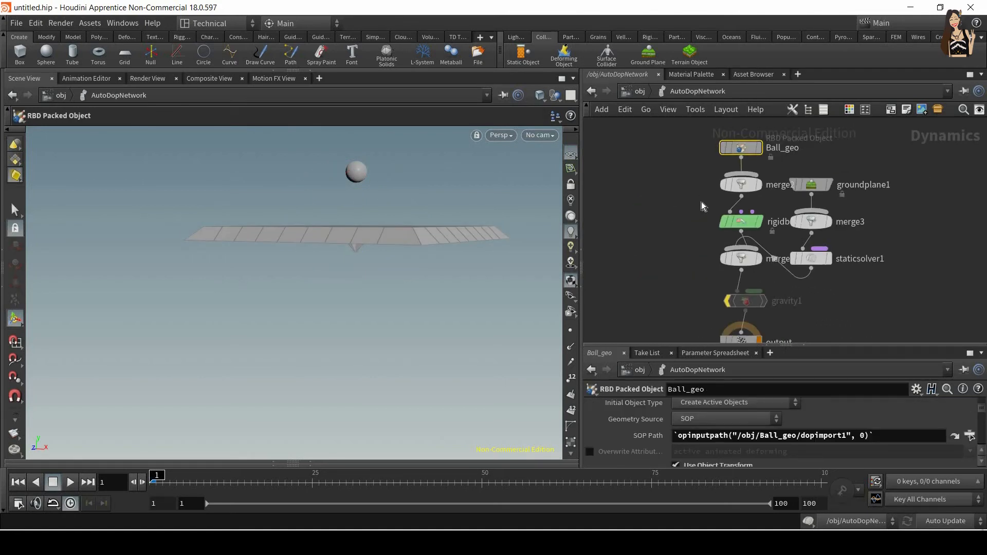
{"action": "key", "text": "l"}
{"action": "key", "text": "h"}
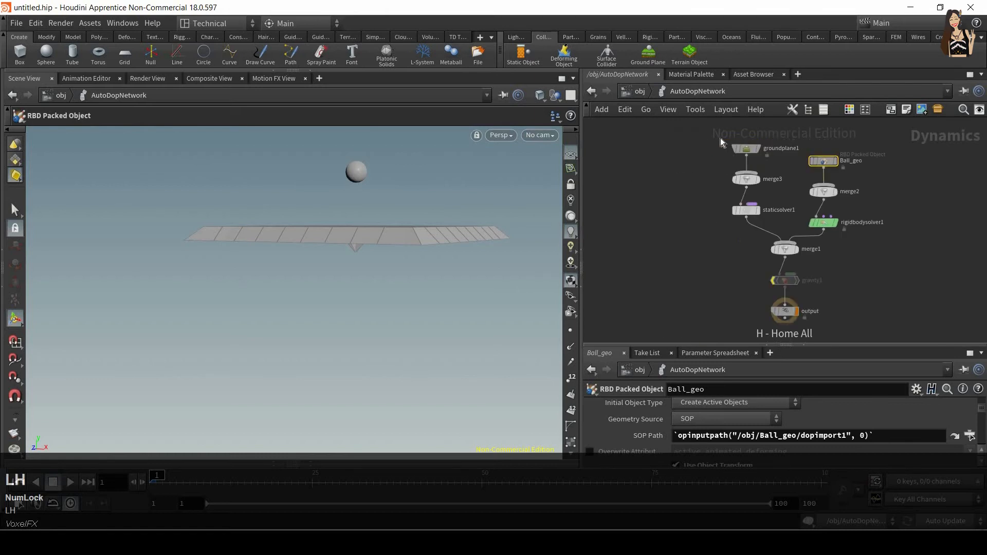
{"action": "left_click_drag", "start_coordinate": [717, 137], "coordinate": [795, 237]}
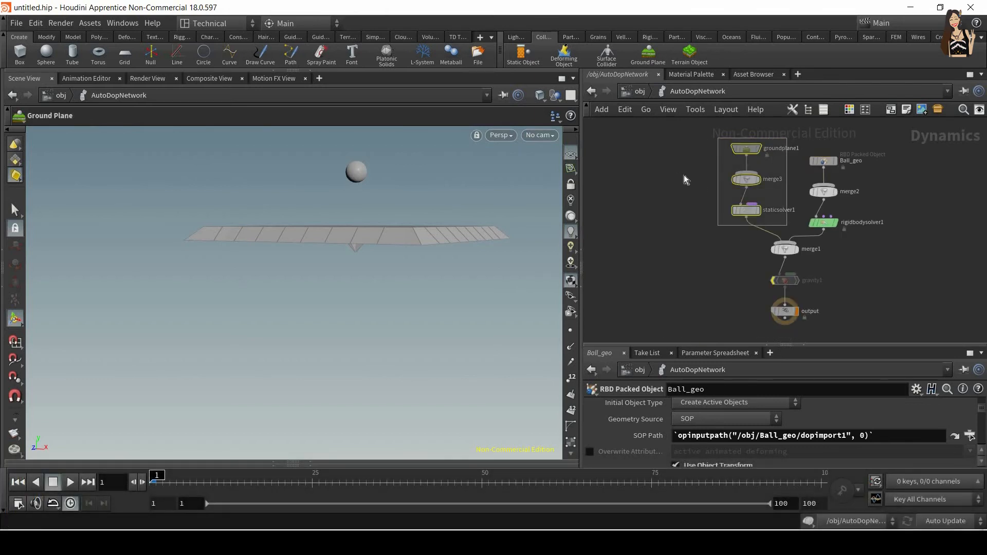
Select the ground plane, play the simulation to check how the ball collides with it, and rewind to frame 1
{"action": "left_click", "coordinate": [478, 235]}
{"action": "left_click_drag", "start_coordinate": [359, 249], "coordinate": [449, 294], "text": "alt"}
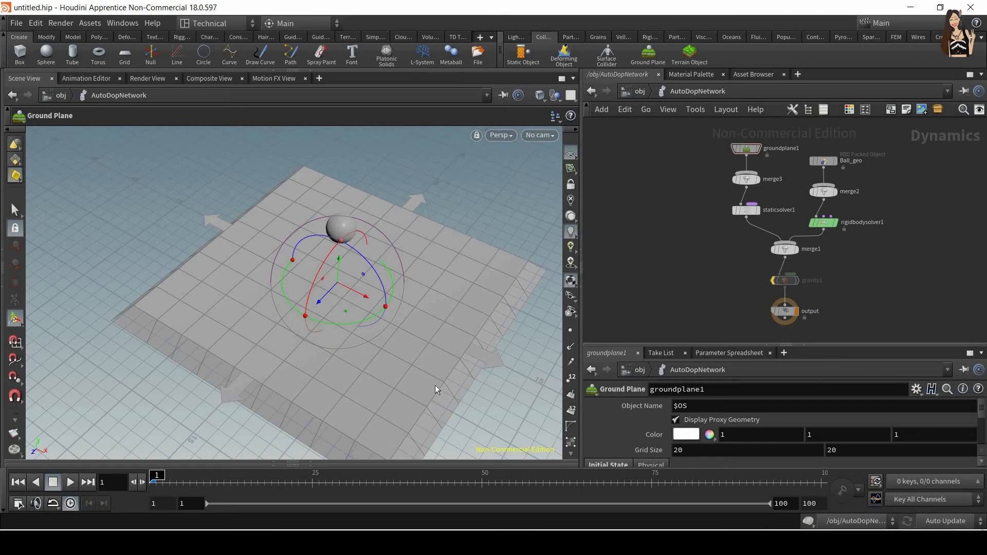
{"action": "left_click_drag", "start_coordinate": [458, 293], "coordinate": [481, 286], "text": "alt"}
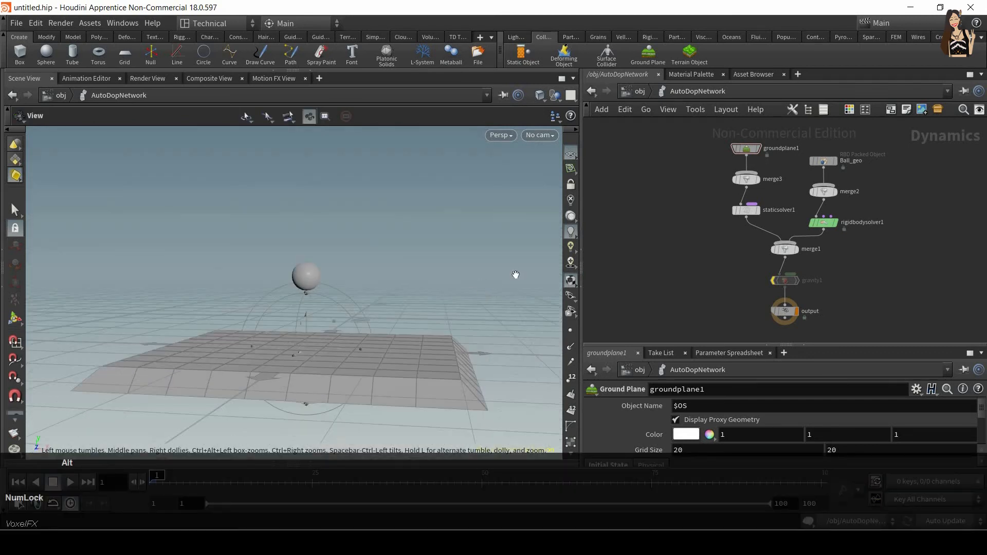
{"action": "middle_click_drag", "start_coordinate": [404, 302], "coordinate": [445, 286], "text": "alt"}
{"action": "left_click_drag", "start_coordinate": [445, 286], "coordinate": [401, 309], "text": "alt"}
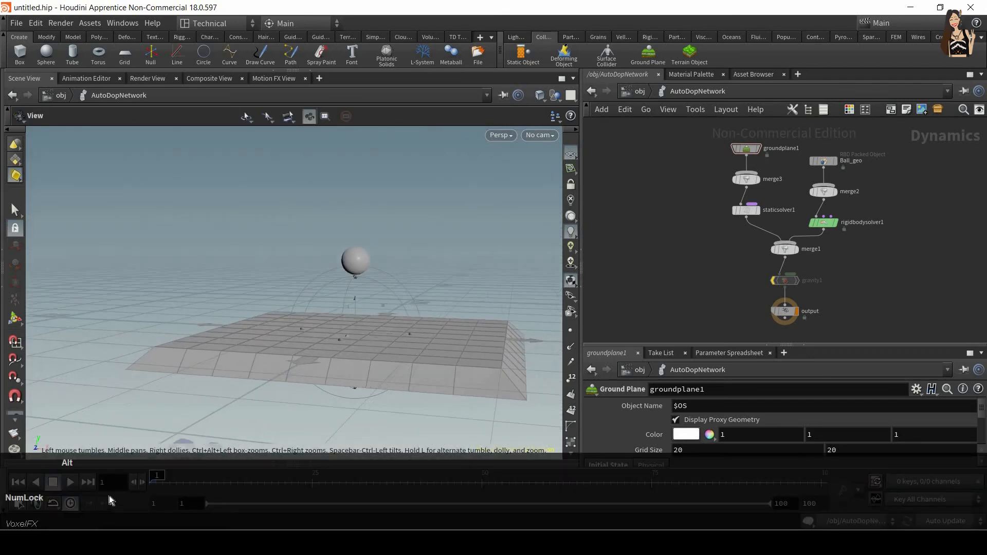
{"action": "left_click", "coordinate": [72, 485]}
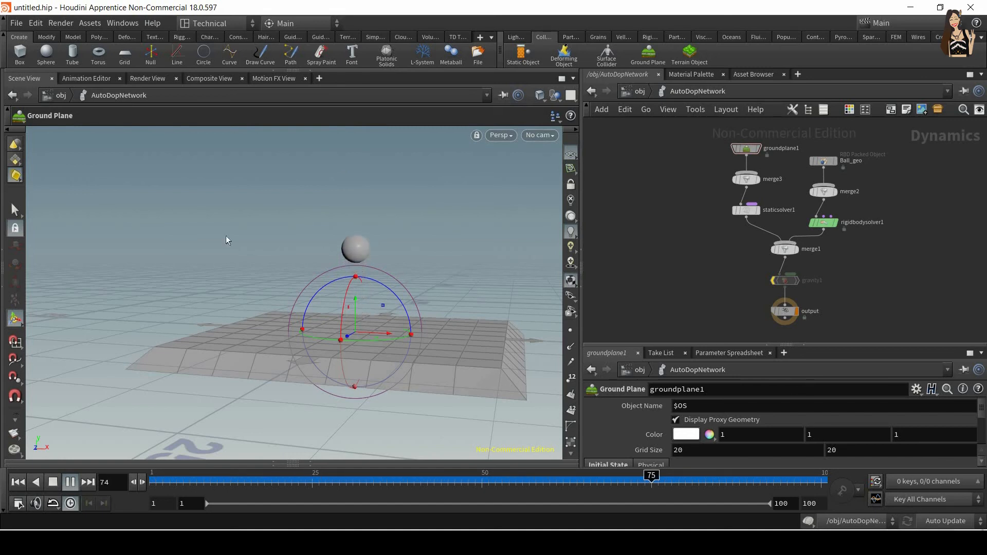
{"action": "left_click", "coordinate": [15, 484]}
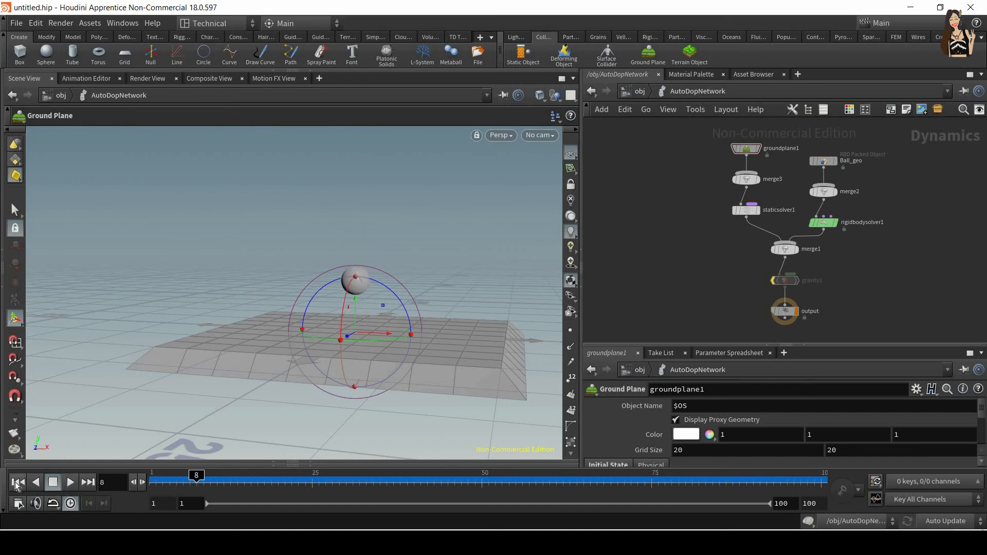
{"action": "left_click", "coordinate": [15, 485]}
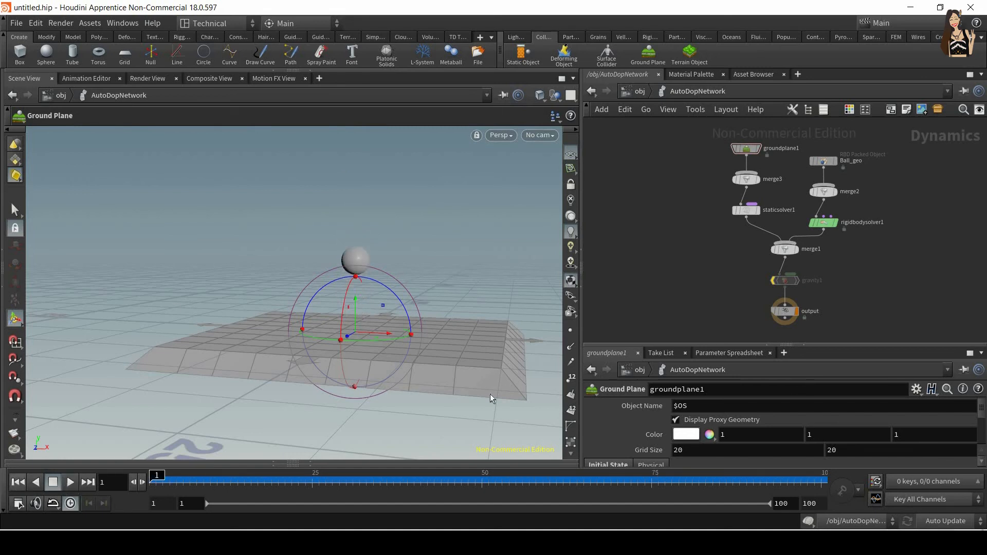
Return to the object level and save the scene as untitled.hip on the Desktop
{"action": "left_click", "coordinate": [639, 93]}
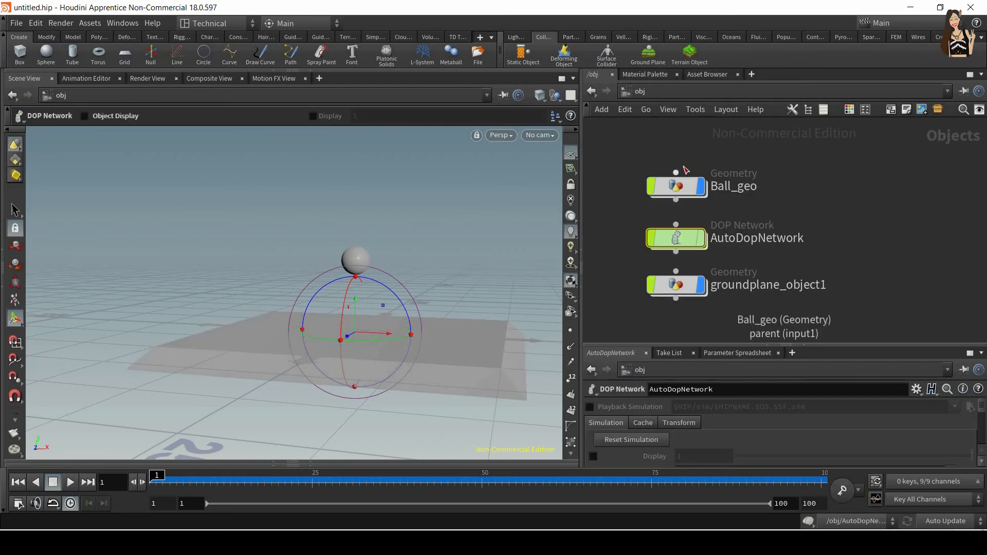
{"action": "key", "text": "ctrl+s"}
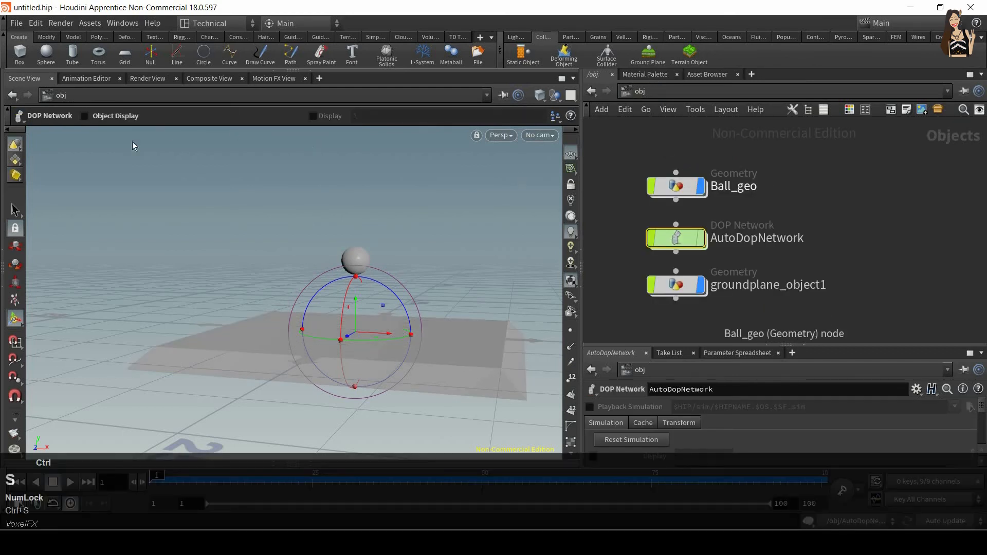
{"action": "left_click", "coordinate": [205, 75]}
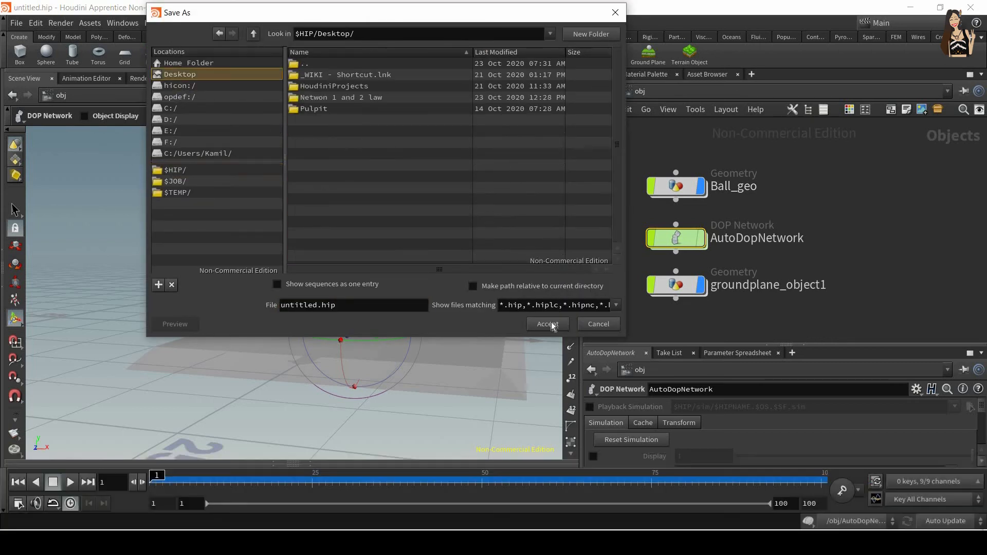
{"action": "key", "text": "Return"}
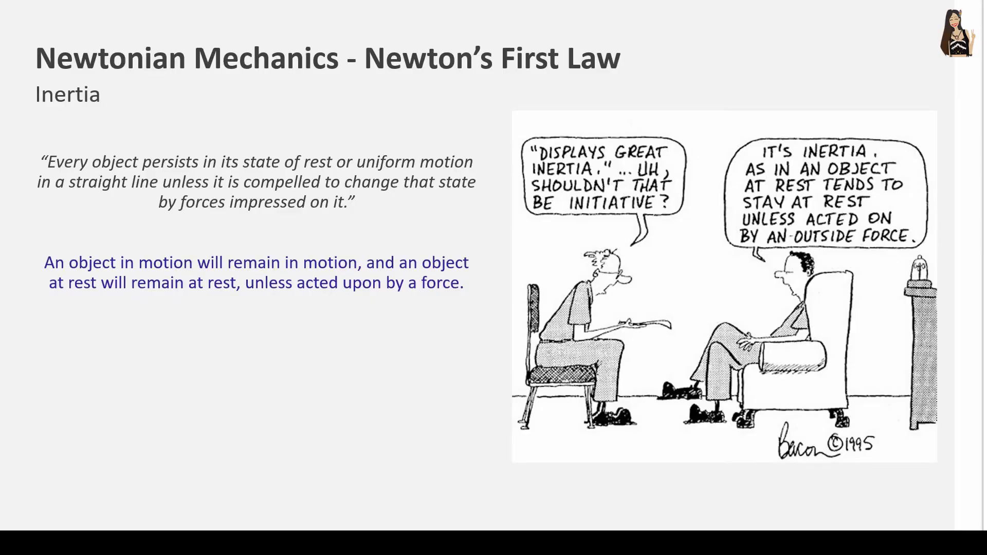
{"action": "key", "text": "Right"}
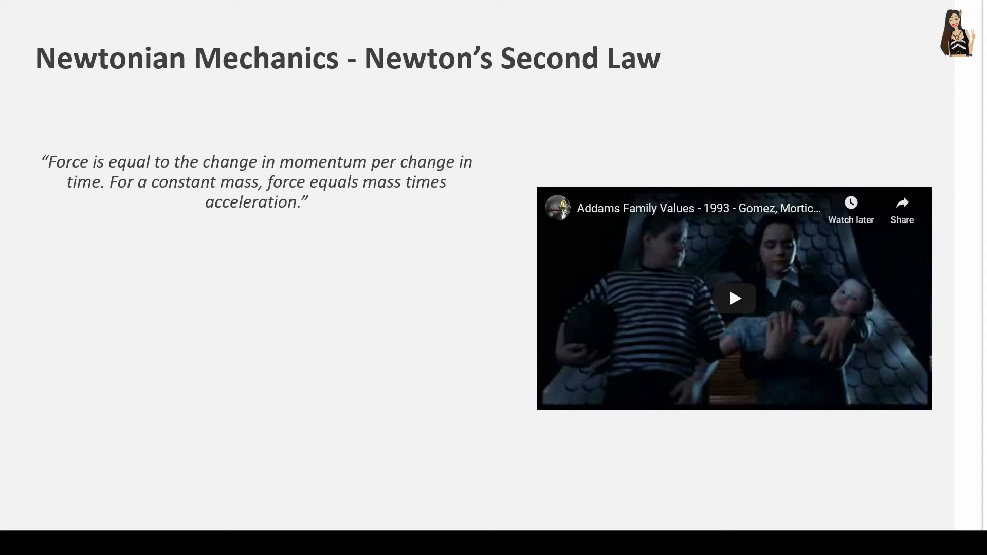
{"action": "key", "text": "Right"}
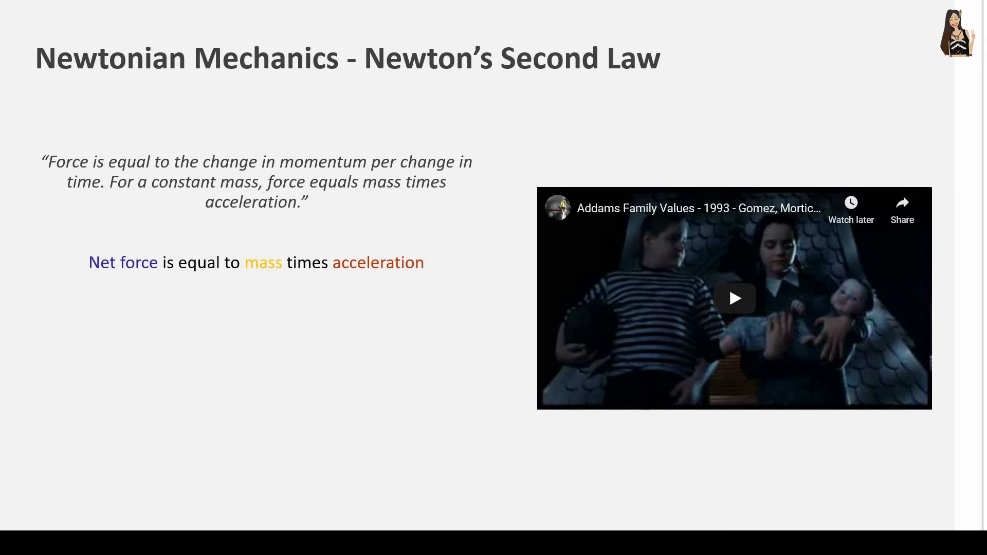
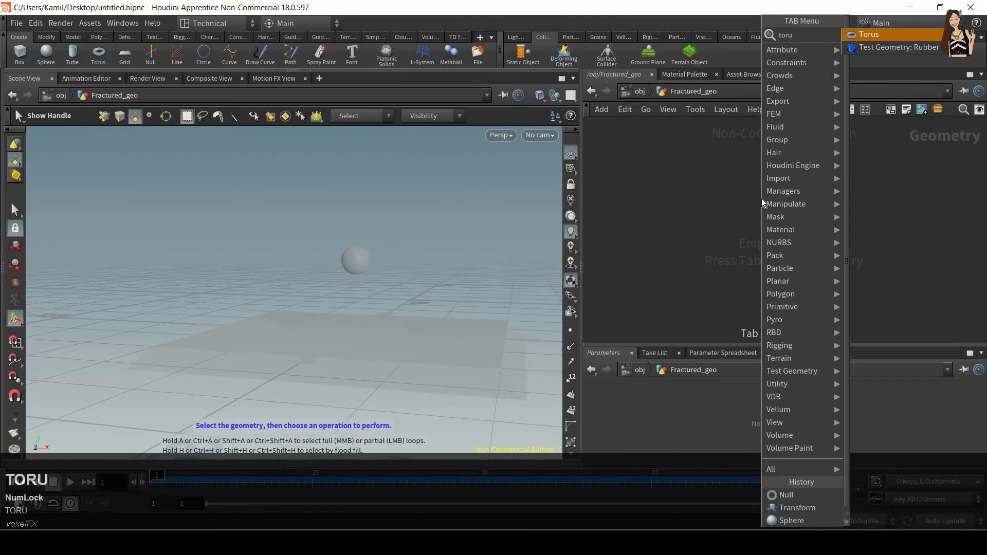
Add a Torus node inside Fractured_geo, keeping its primitive type as Polygon
{"action": "key", "text": "Return"}
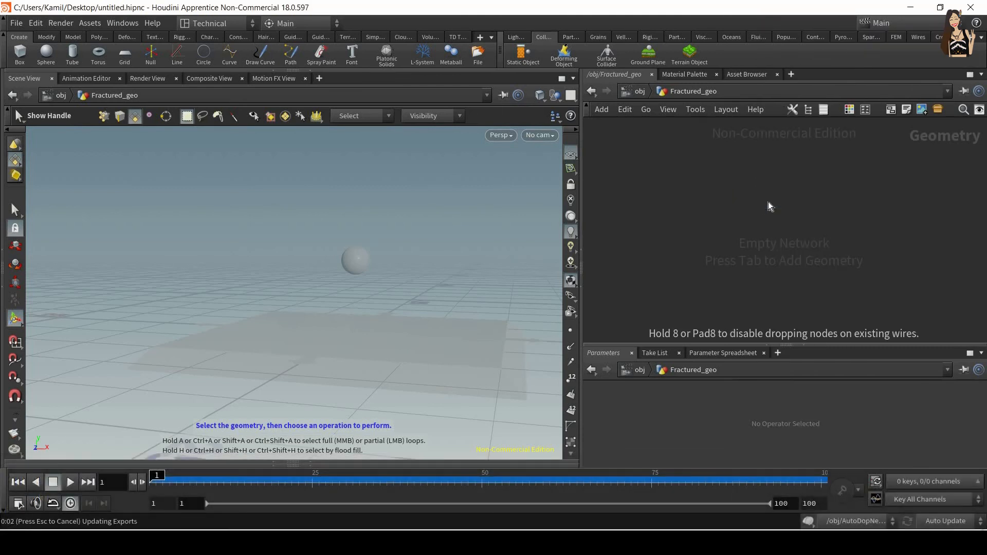
{"action": "left_click", "coordinate": [765, 201]}
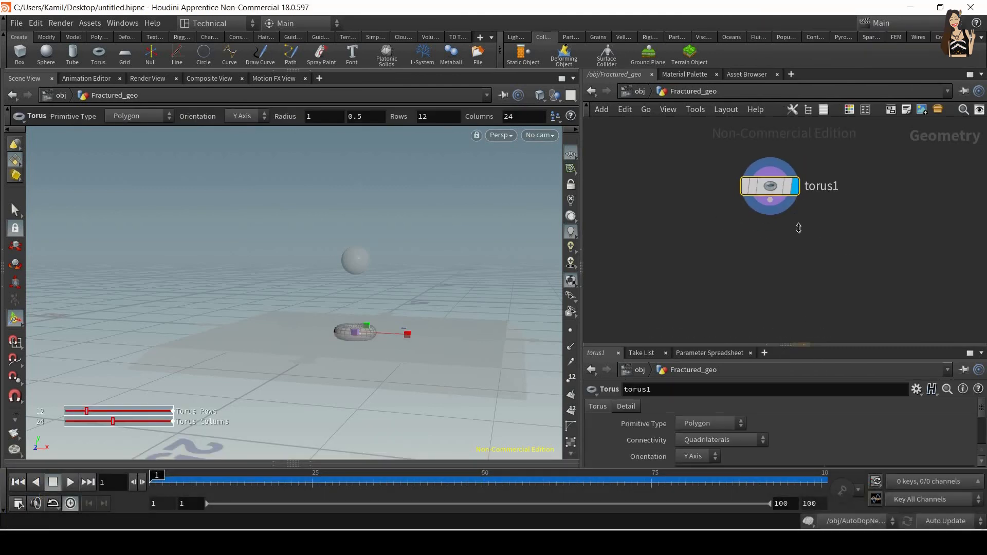
{"action": "left_click_drag", "start_coordinate": [799, 228], "coordinate": [799, 228]}
{"action": "left_click", "coordinate": [711, 308]}
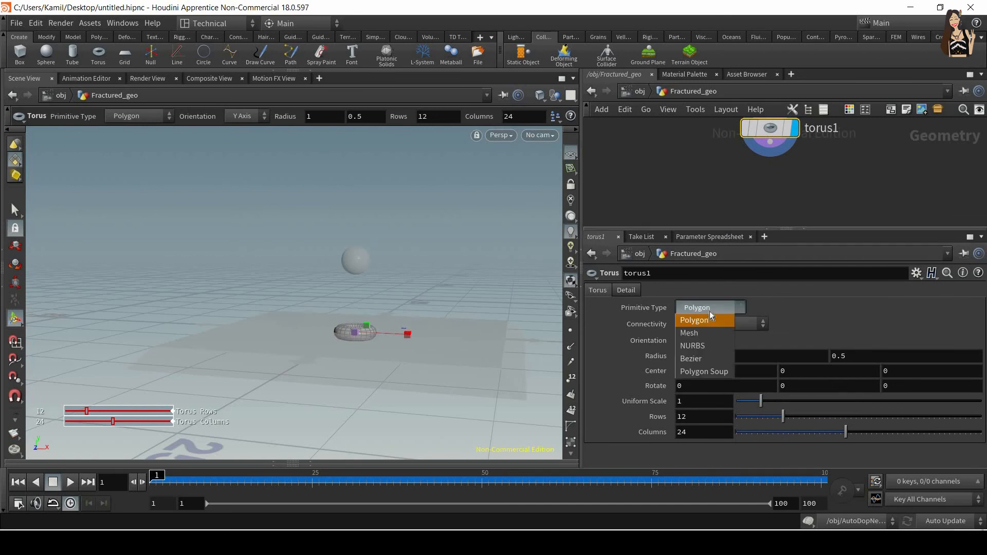
{"action": "left_click", "coordinate": [698, 297]}
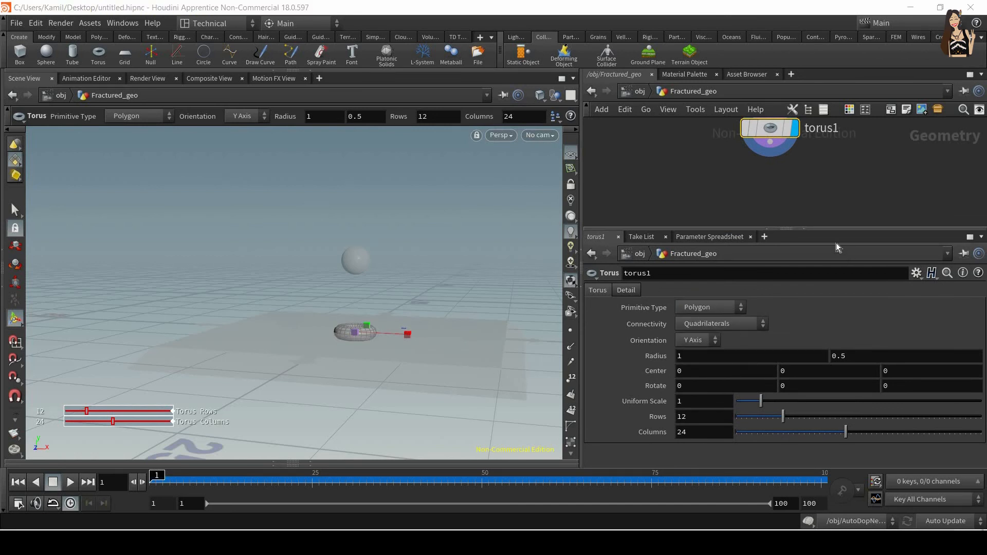
{"action": "left_click_drag", "start_coordinate": [815, 301], "coordinate": [815, 299]}
{"action": "scroll", "coordinate": [779, 199], "scroll_direction": "up", "scroll_amount": 3}
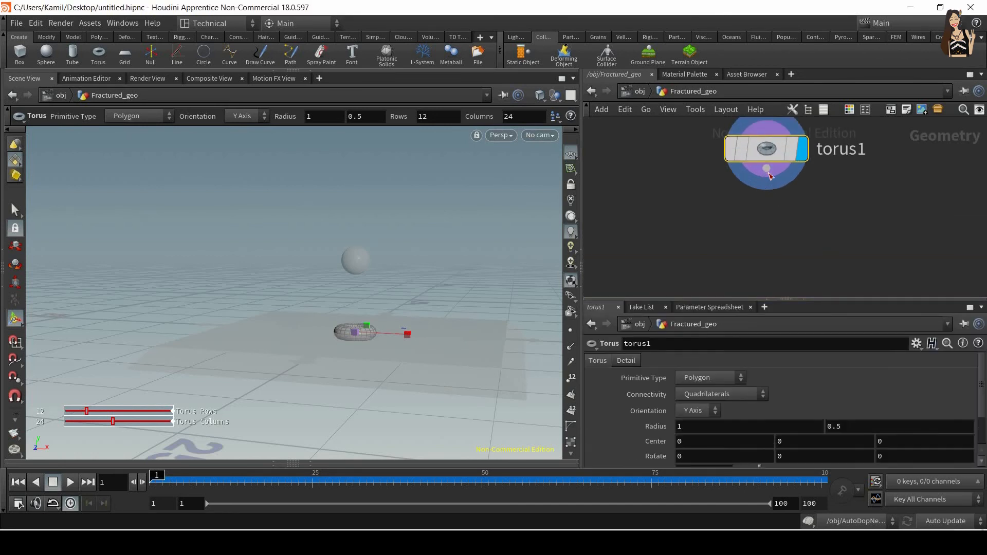
{"action": "left_click", "coordinate": [767, 168]}
{"action": "key", "text": "Tab"}
{"action": "type", "text": "tra"}
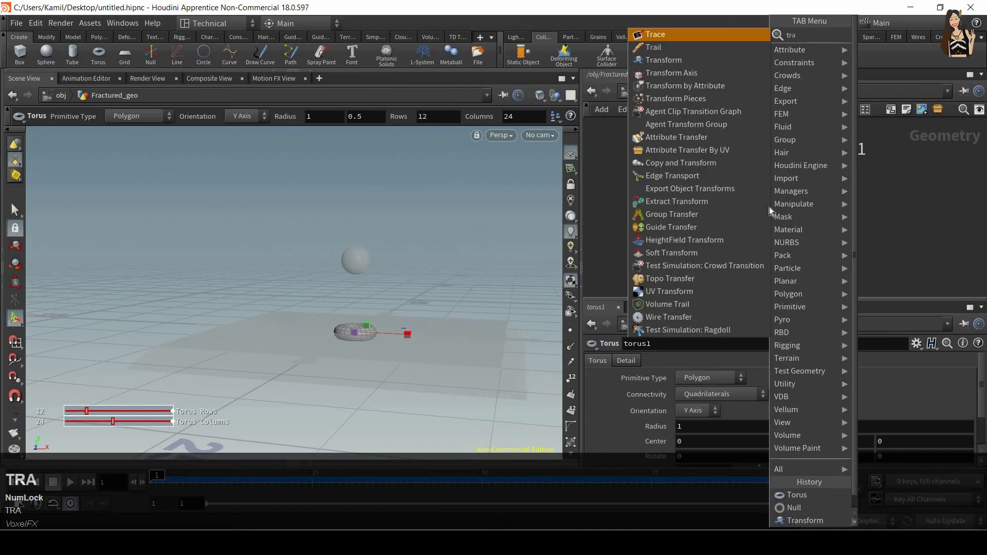
{"action": "key", "text": "Return"}
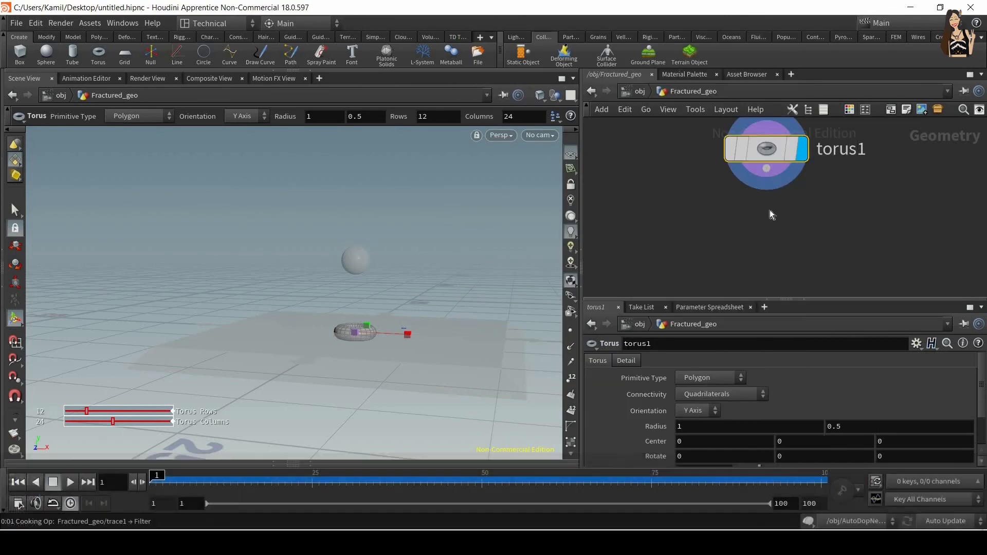
{"action": "left_click", "coordinate": [770, 210]}
{"action": "key", "text": "Delete"}
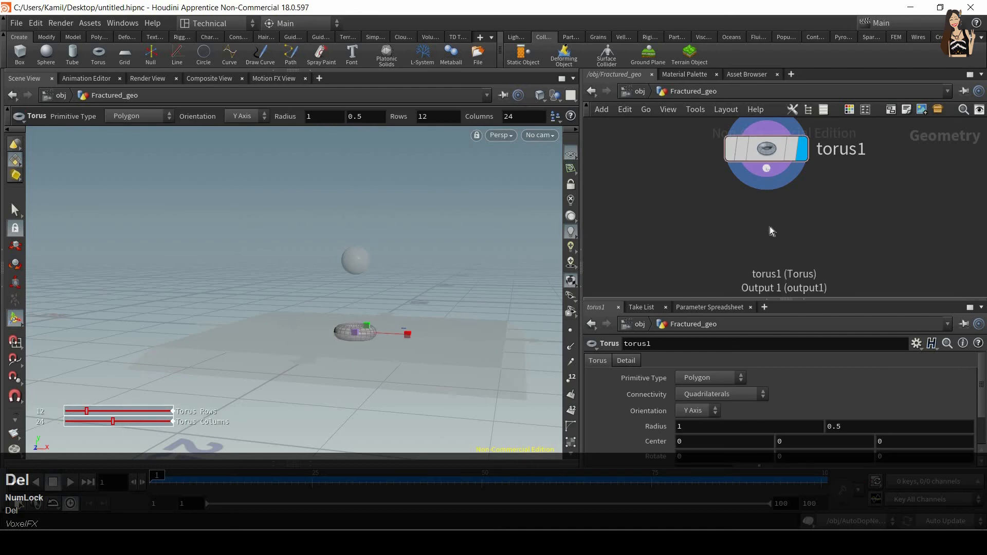
Add a Transform node connected below torus1 and make it the displayed node
{"action": "key", "text": "Tab"}
{"action": "type", "text": "tras"}
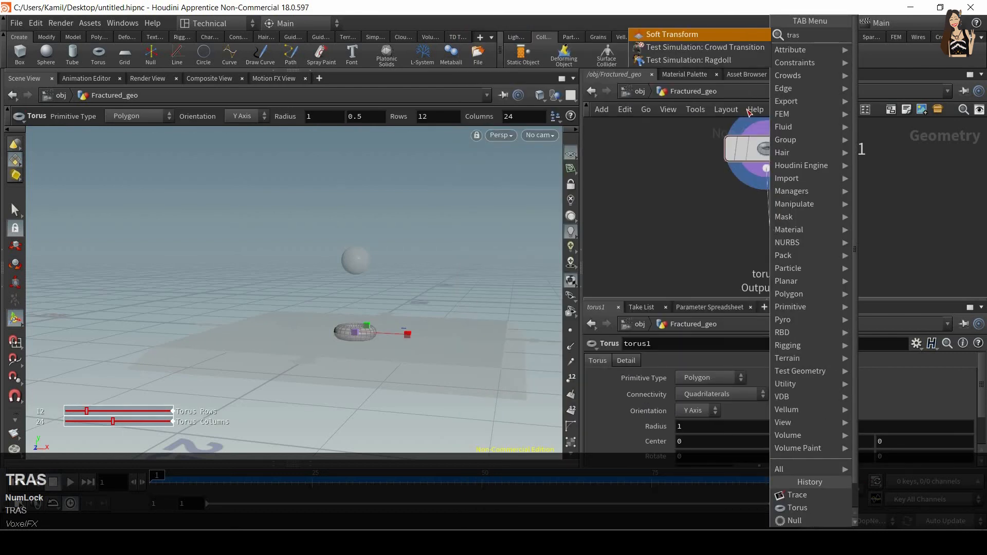
{"action": "key", "text": "BackSpace"}
{"action": "type", "text": "n"}
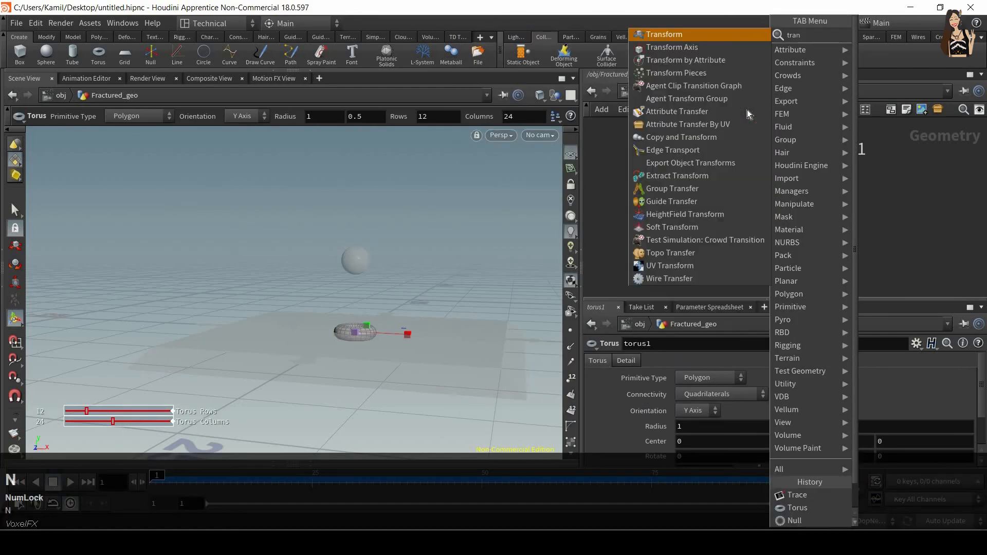
{"action": "key", "text": "Return"}
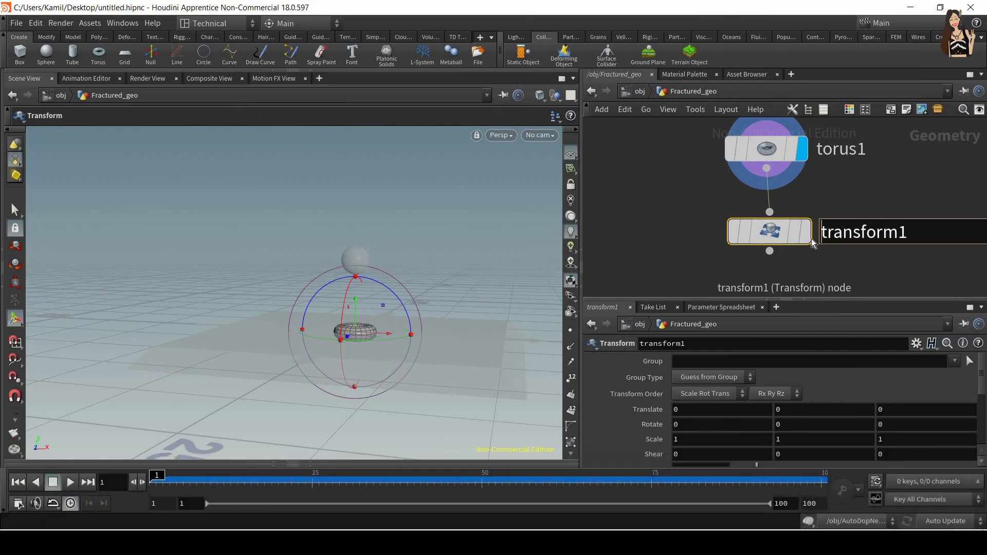
{"action": "left_click", "coordinate": [803, 232]}
{"action": "left_click_drag", "start_coordinate": [771, 229], "coordinate": [768, 214]}
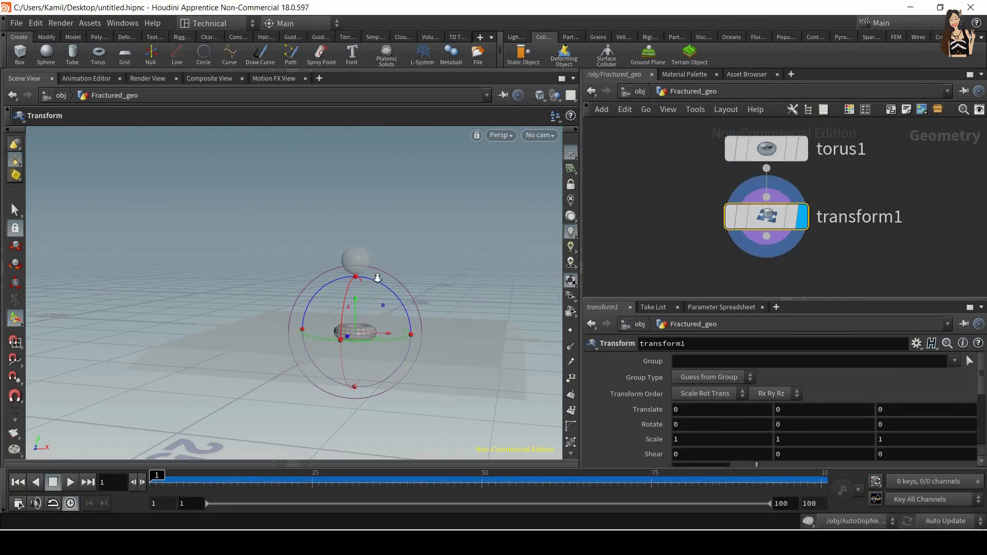
Set the Y translation of transform1 to the expression -$YMIN so the torus rests on the ground
{"action": "left_click_drag", "start_coordinate": [374, 274], "coordinate": [331, 300], "text": "alt"}
{"action": "left_click_drag", "start_coordinate": [347, 244], "coordinate": [367, 239], "text": "alt"}
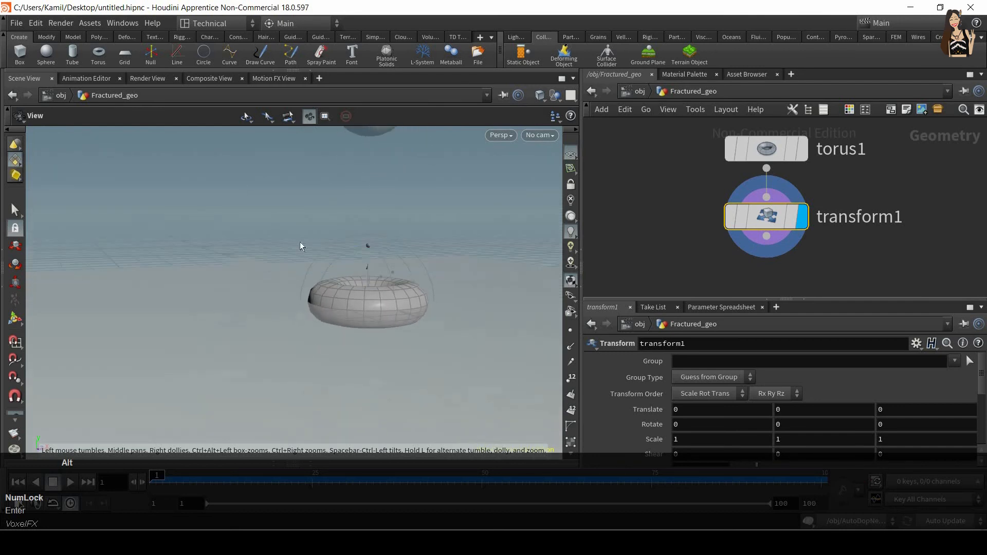
{"action": "key", "text": "Return"}
{"action": "left_click_drag", "start_coordinate": [363, 277], "coordinate": [385, 313], "text": "alt"}
{"action": "middle_click_drag", "start_coordinate": [386, 313], "coordinate": [309, 293], "text": "alt"}
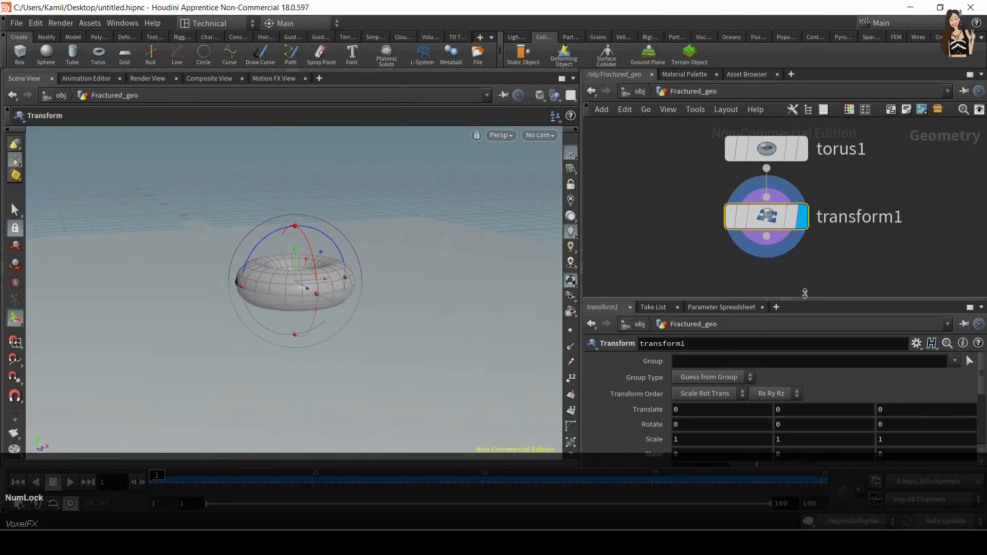
{"action": "left_click_drag", "start_coordinate": [807, 300], "coordinate": [806, 222]}
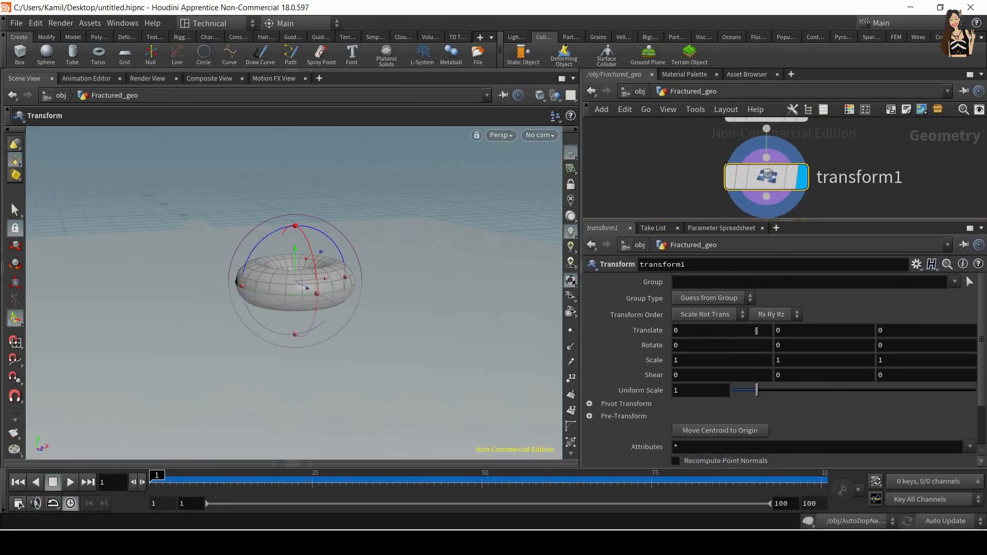
{"action": "left_click", "coordinate": [798, 330]}
{"action": "type", "text": "-"}
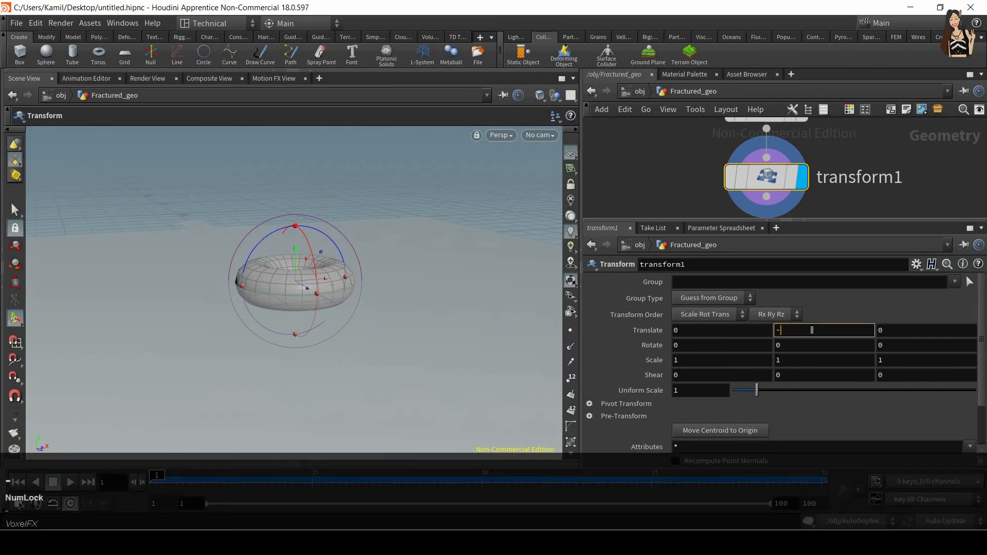
{"action": "type", "text": "$£YMIN"}
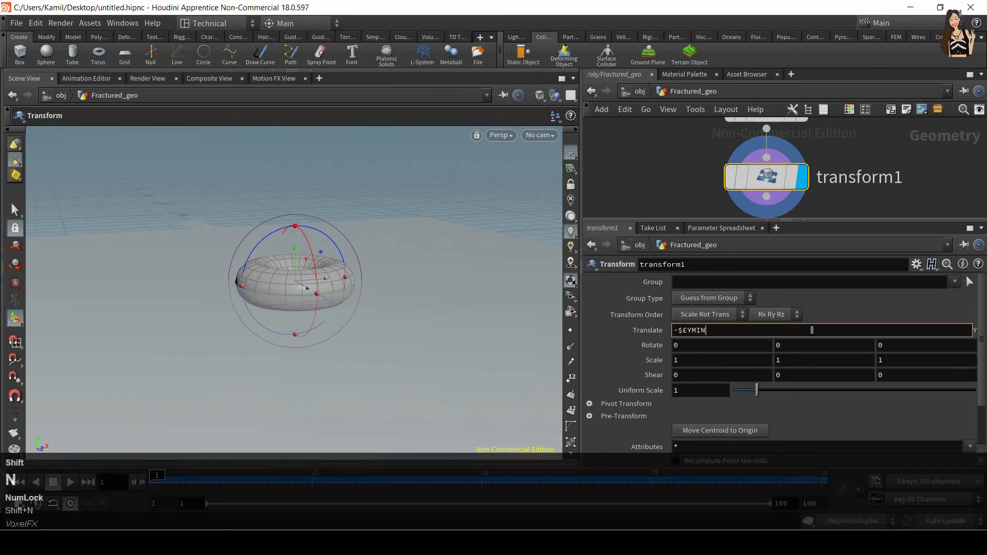
{"action": "key", "text": "BackSpace"}
{"action": "key", "text": "BackSpace"}
{"action": "key", "text": "BackSpace"}
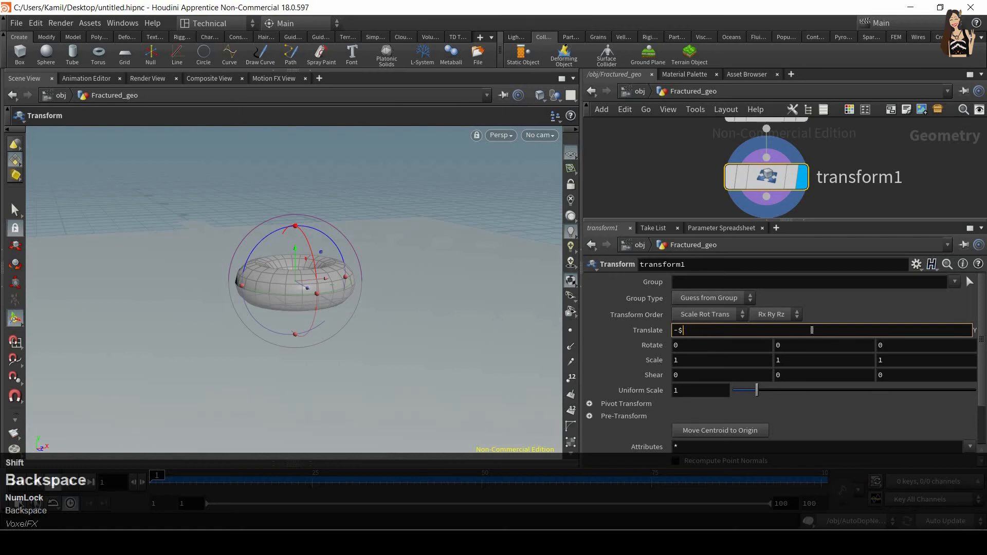
{"action": "type", "text": "YMIN"}
{"action": "key", "text": "Return"}
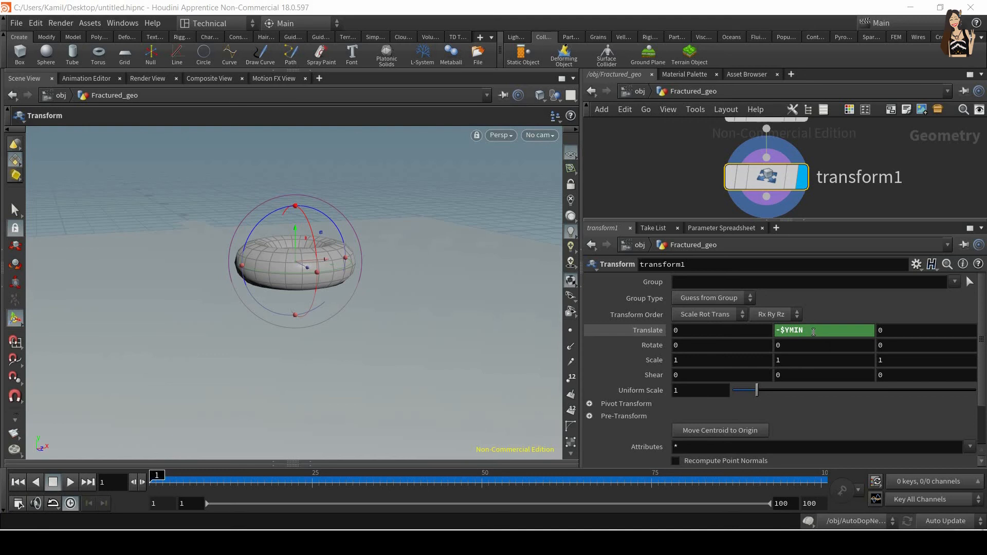
Test the torus at uniform scales 0.13 and 3.69 against the ground, and reset the uniform scale to 1
{"action": "left_click_drag", "start_coordinate": [378, 264], "coordinate": [296, 302]}
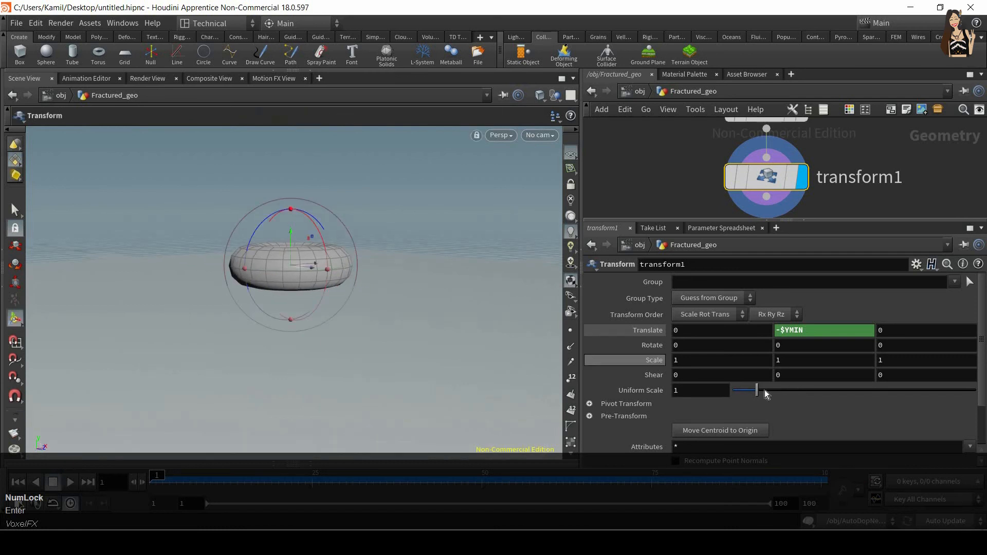
{"action": "left_click_drag", "start_coordinate": [769, 392], "coordinate": [737, 400]}
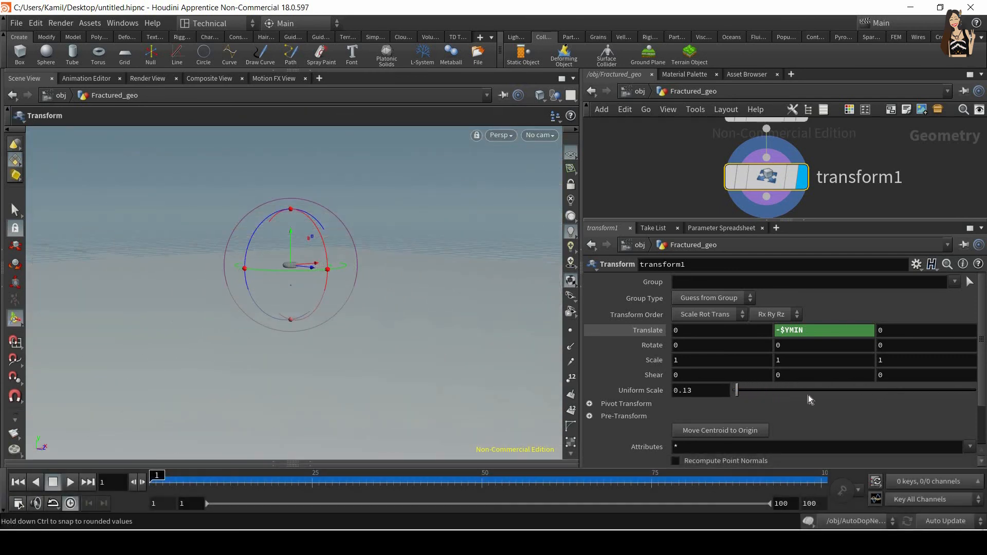
{"action": "left_click_drag", "start_coordinate": [811, 399], "coordinate": [822, 391]}
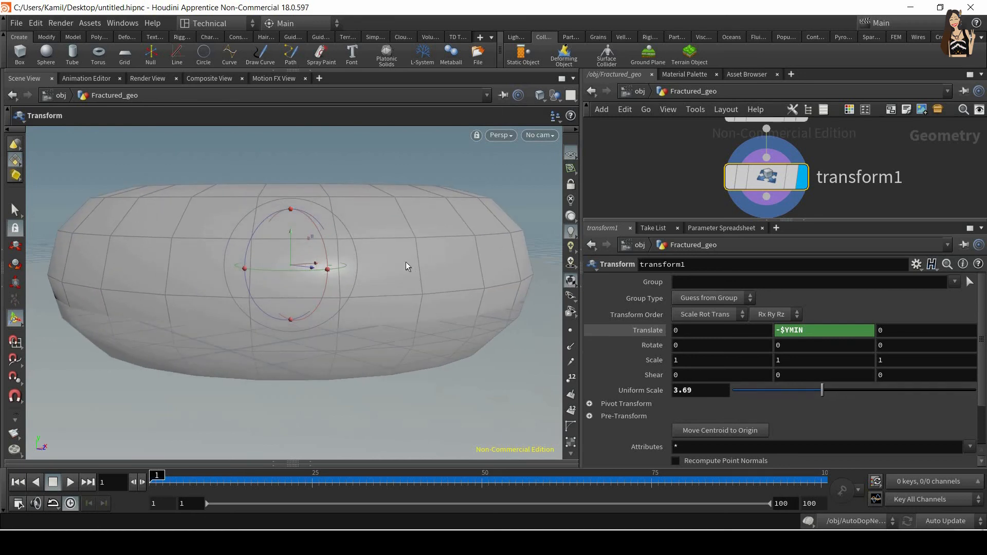
{"action": "left_click_drag", "start_coordinate": [377, 190], "coordinate": [295, 262]}
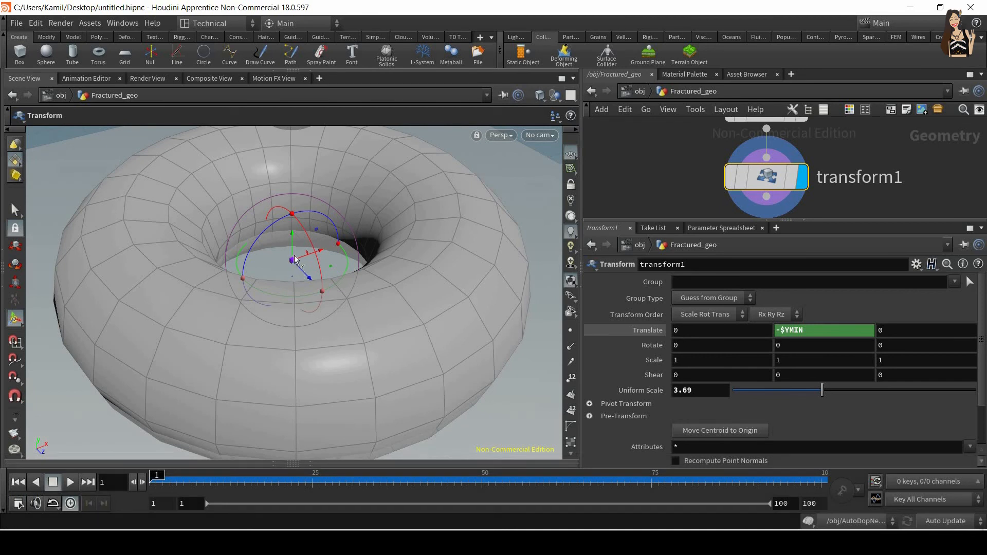
{"action": "mouse_move", "coordinate": [342, 229]}
{"action": "left_mouse_down", "text": "alt"}
{"action": "mouse_move", "coordinate": [203, 372]}
{"action": "mouse_move", "coordinate": [330, 356]}
{"action": "mouse_move", "coordinate": [309, 354]}
{"action": "left_mouse_up", "text": "alt"}
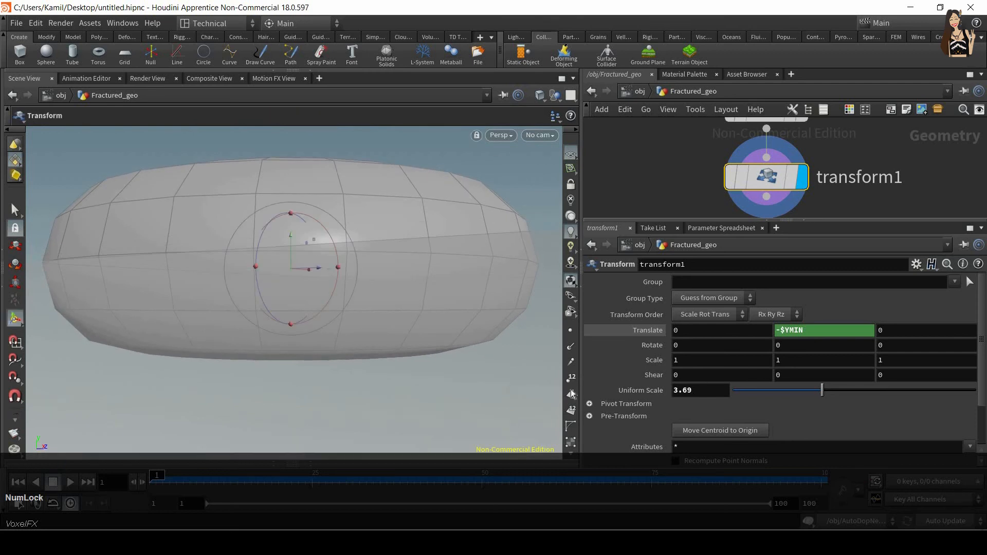
{"action": "type", "text": "1"}
{"action": "key", "text": "Return"}
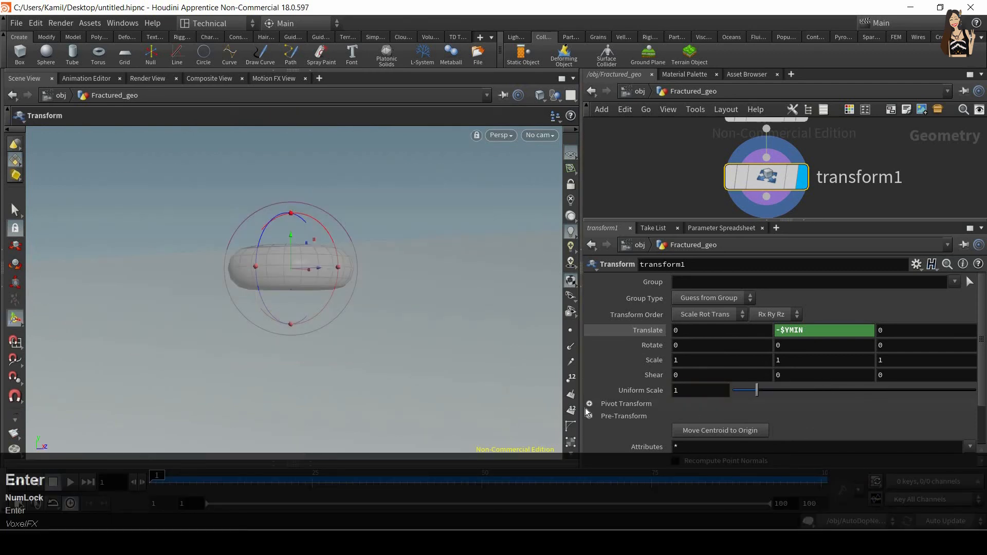
Expand the pivot transform settings of transform1 and set the Y pivot translation to $YMIN
{"action": "left_click", "coordinate": [637, 405]}
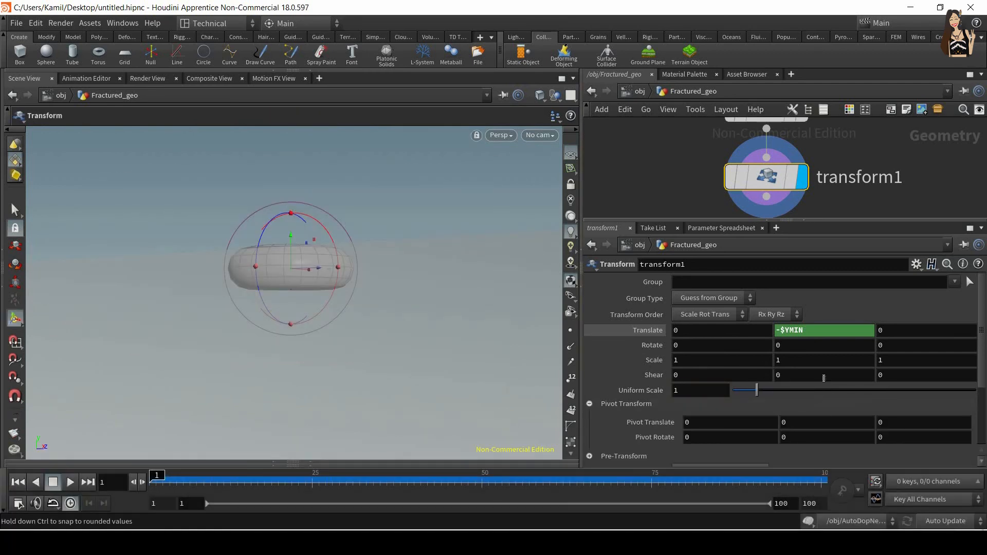
{"action": "key", "text": "ctrl"}
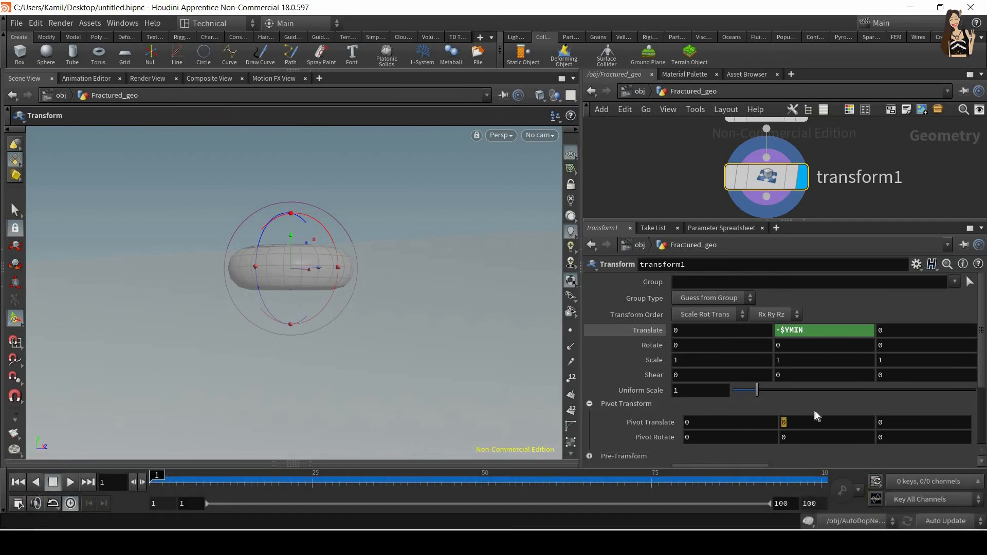
{"action": "left_click", "coordinate": [795, 419]}
{"action": "type", "text": "$"}
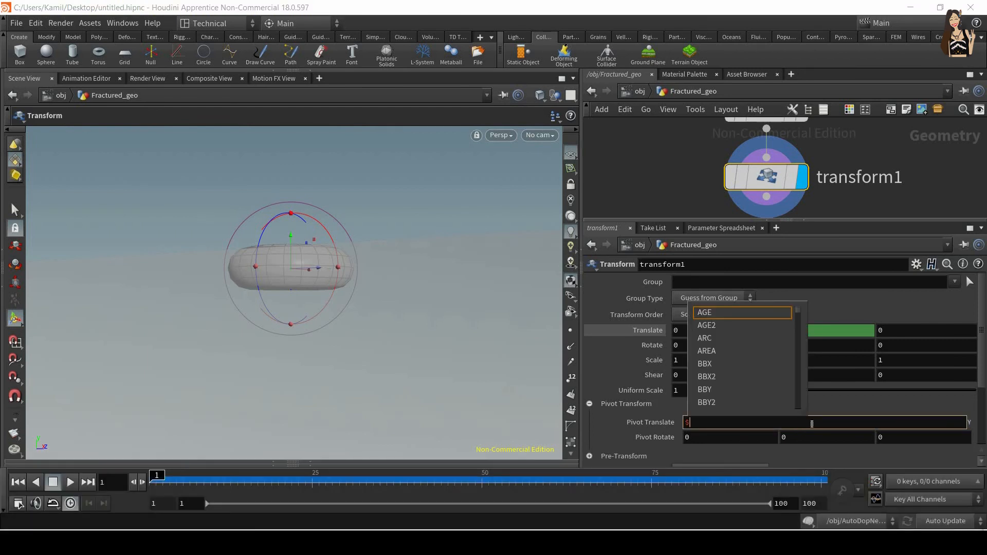
{"action": "type", "text": "YMIN"}
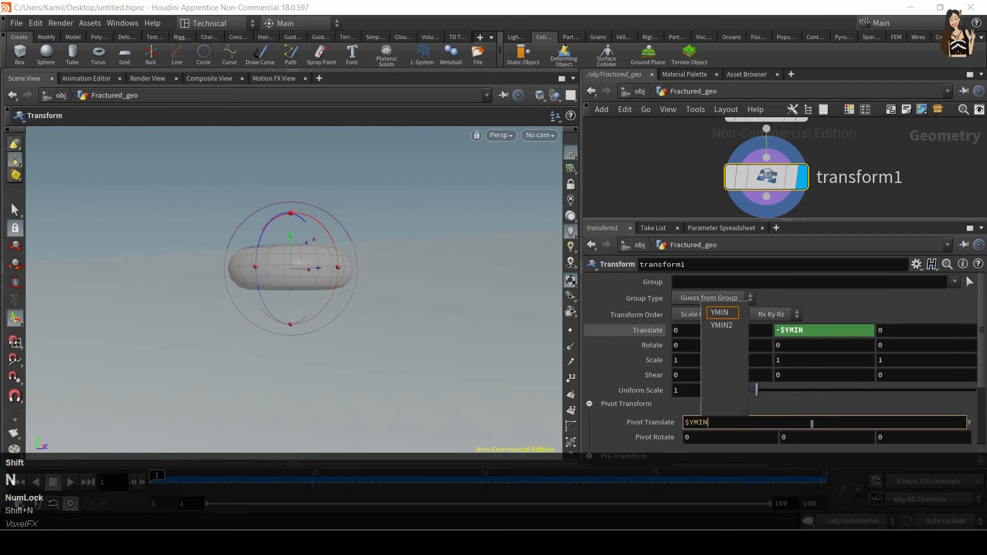
{"action": "key", "text": "Return"}
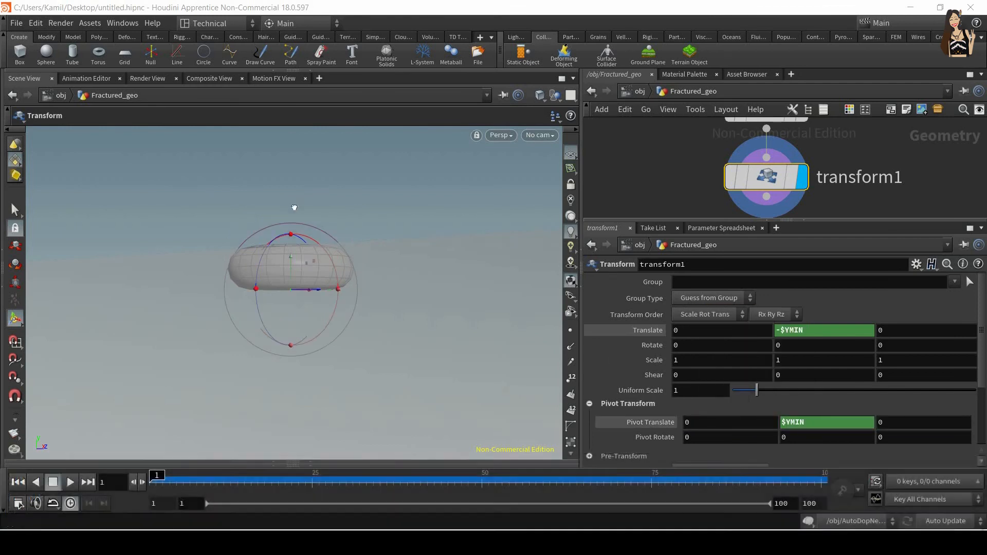
Check how the torus scales from its new pivot at 1.17, and set its uniform scale to 1.2
{"action": "left_click_drag", "start_coordinate": [332, 268], "coordinate": [753, 396], "text": "alt"}
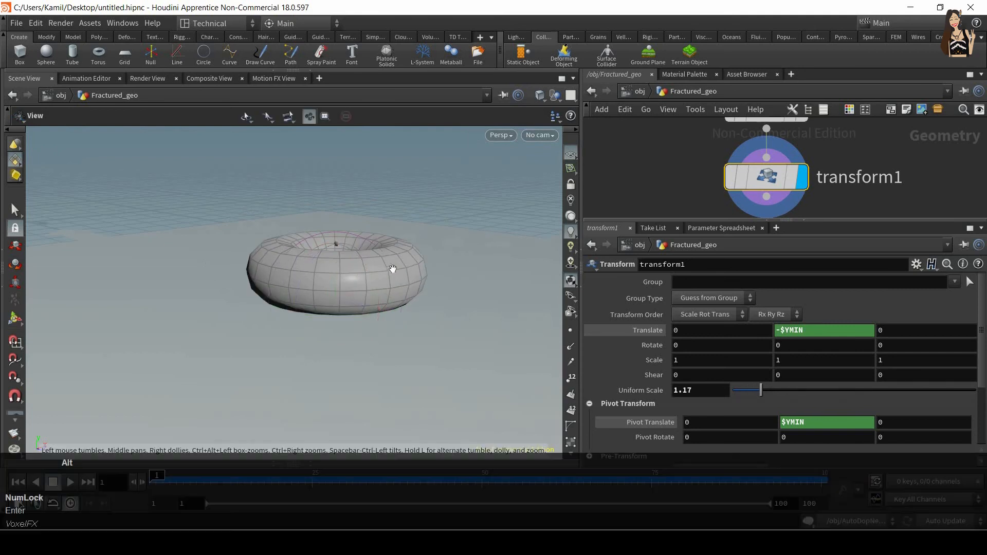
{"action": "right_click_drag", "start_coordinate": [392, 269], "coordinate": [405, 304], "text": "alt"}
{"action": "middle_click_drag", "start_coordinate": [405, 304], "coordinate": [390, 295], "text": "alt"}
{"action": "left_click_drag", "start_coordinate": [390, 295], "coordinate": [404, 291], "text": "alt"}
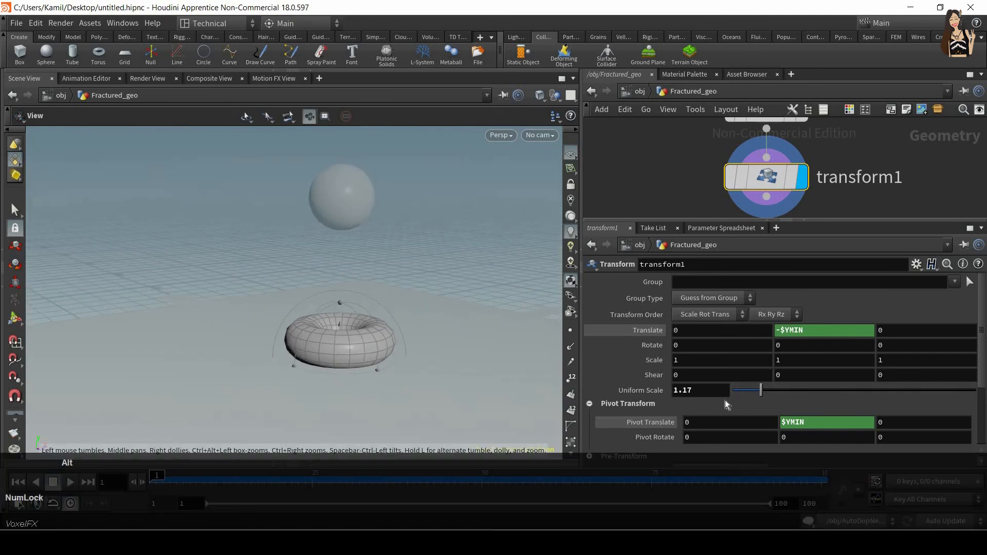
{"action": "left_click", "coordinate": [626, 395]}
{"action": "type", "text": "1.2"}
{"action": "key", "text": "Return"}
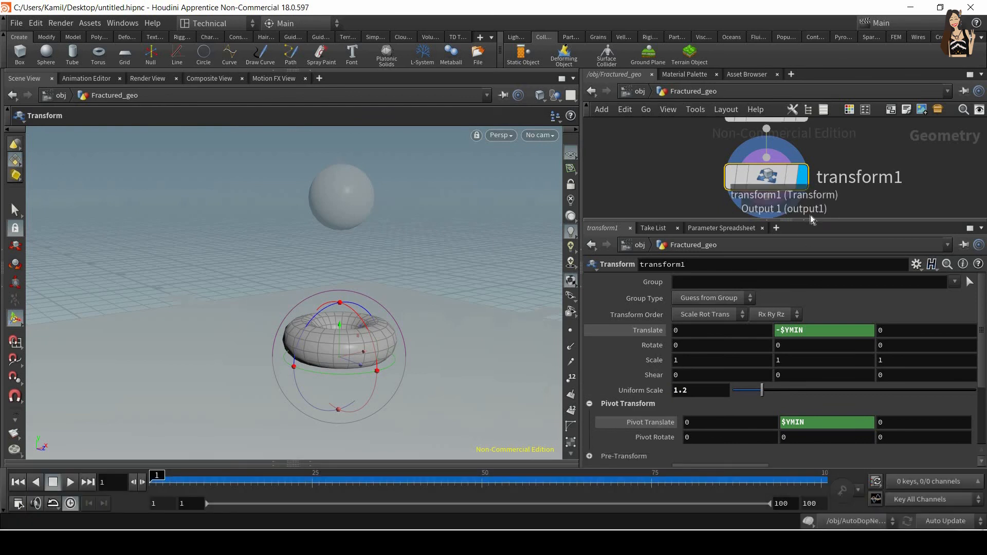
Append a displayed Null node to transform1 and name it OUT_fractured
{"action": "left_click_drag", "start_coordinate": [814, 220], "coordinate": [823, 348]}
{"action": "middle_click_drag", "start_coordinate": [779, 267], "coordinate": [767, 228]}
{"action": "left_click", "coordinate": [764, 222]}
{"action": "key", "text": "Tab"}
{"action": "type", "text": "nu"}
{"action": "key", "text": "Return"}
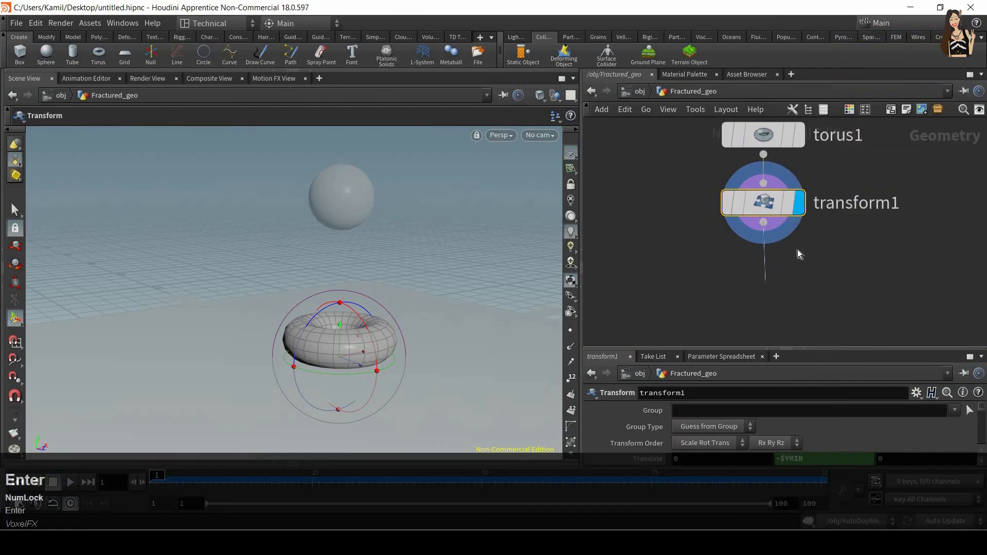
{"action": "left_click", "coordinate": [789, 288]}
{"action": "double_click", "coordinate": [822, 296]}
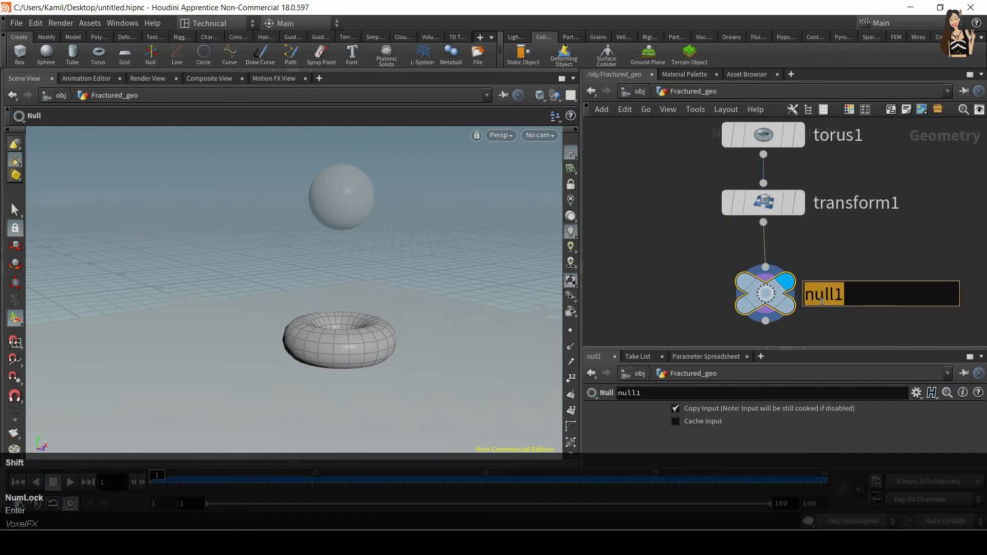
{"action": "type", "text": "OUT_"}
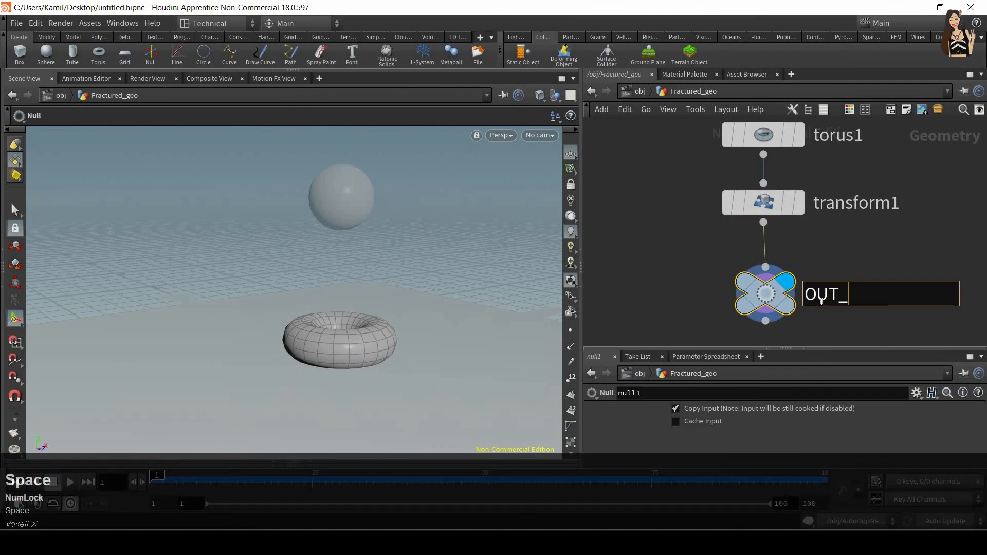
{"action": "type", "text": " fractured"}
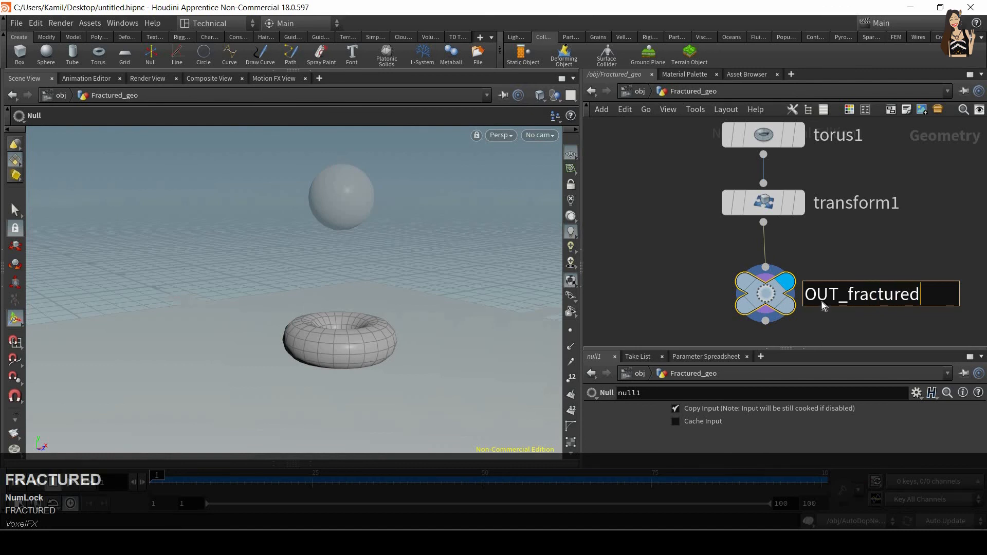
{"action": "key", "text": "Return"}
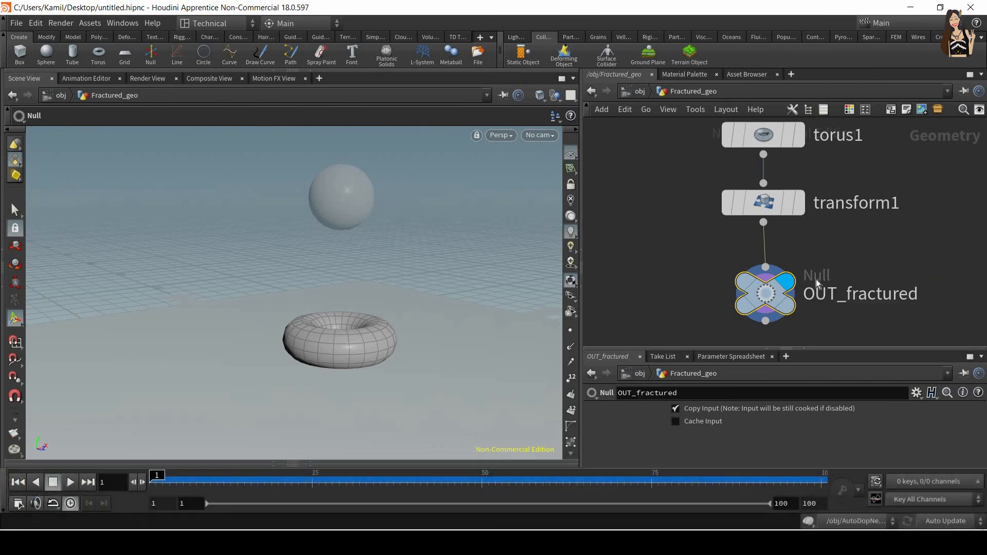
Open AutoDopNetwork from the object level and select the Ball_geo and merge2 nodes to review the simulated objects
{"action": "left_click", "coordinate": [640, 92]}
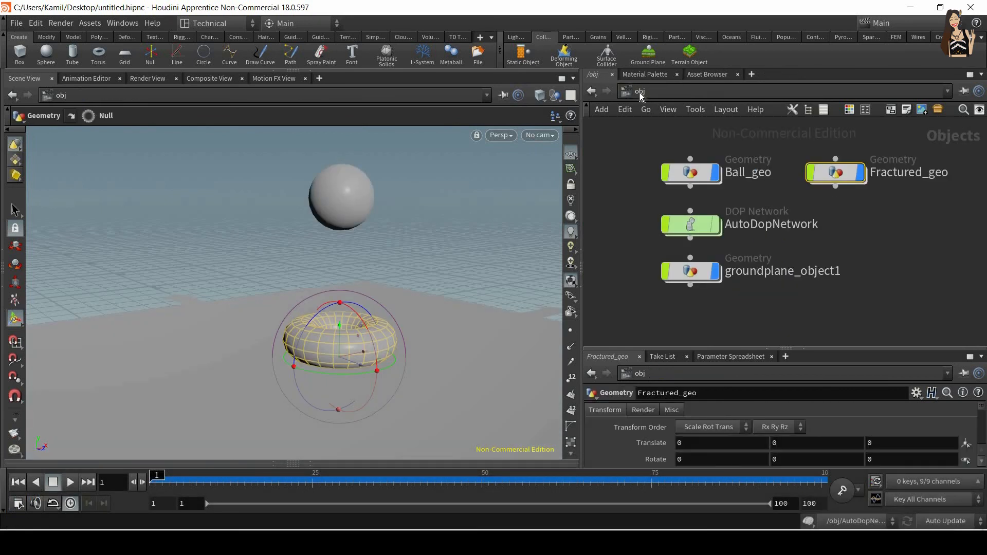
{"action": "double_click", "coordinate": [705, 230]}
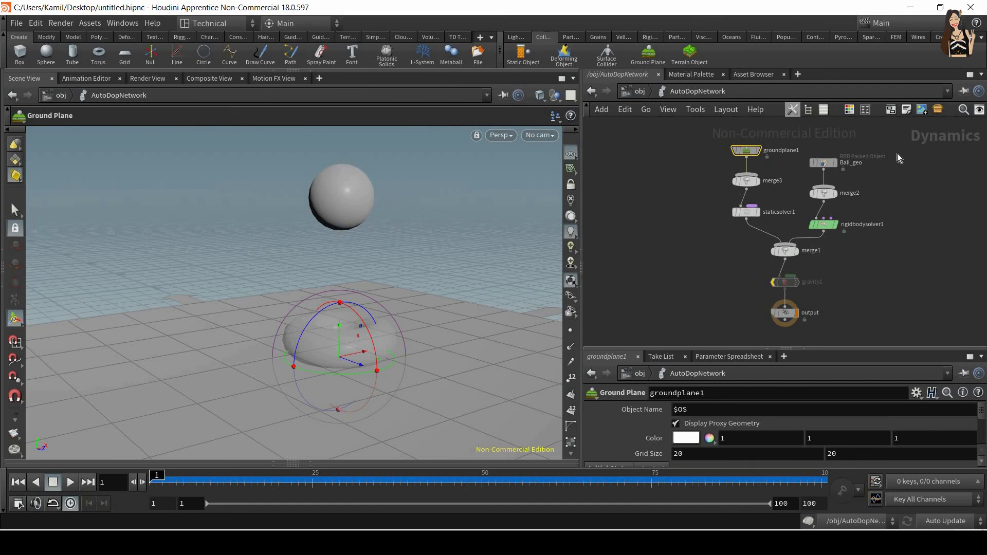
{"action": "middle_click_drag", "start_coordinate": [884, 174], "coordinate": [868, 183]}
{"action": "left_click_drag", "start_coordinate": [789, 158], "coordinate": [880, 211]}
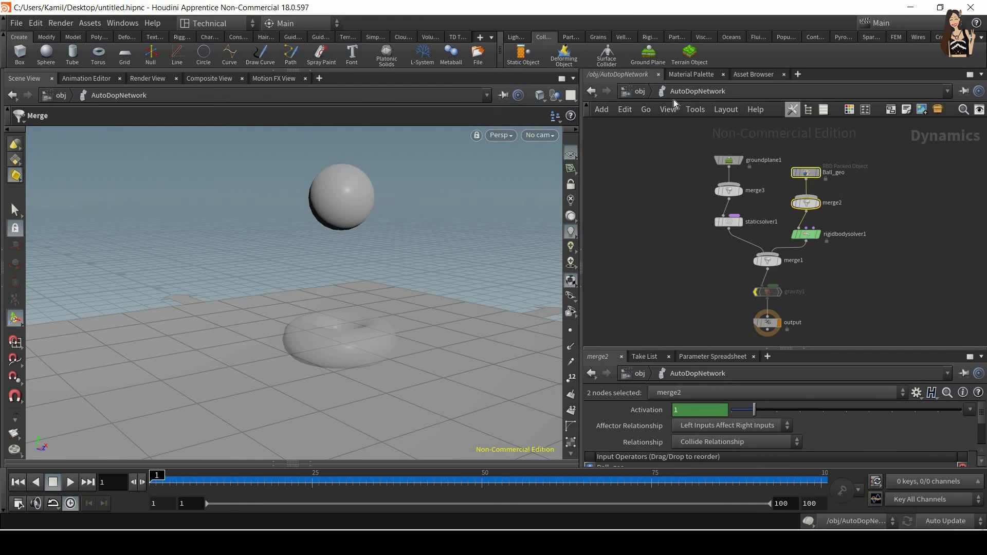
Return to the object level, play the simulation to check the ball against the torus, and rewind to frame 1
{"action": "left_click", "coordinate": [646, 95]}
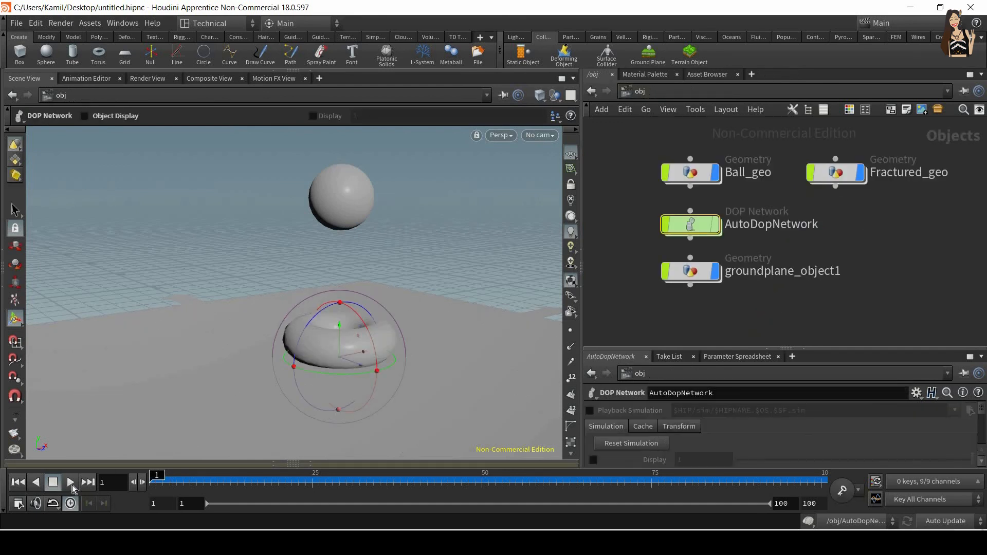
{"action": "left_click", "coordinate": [71, 482]}
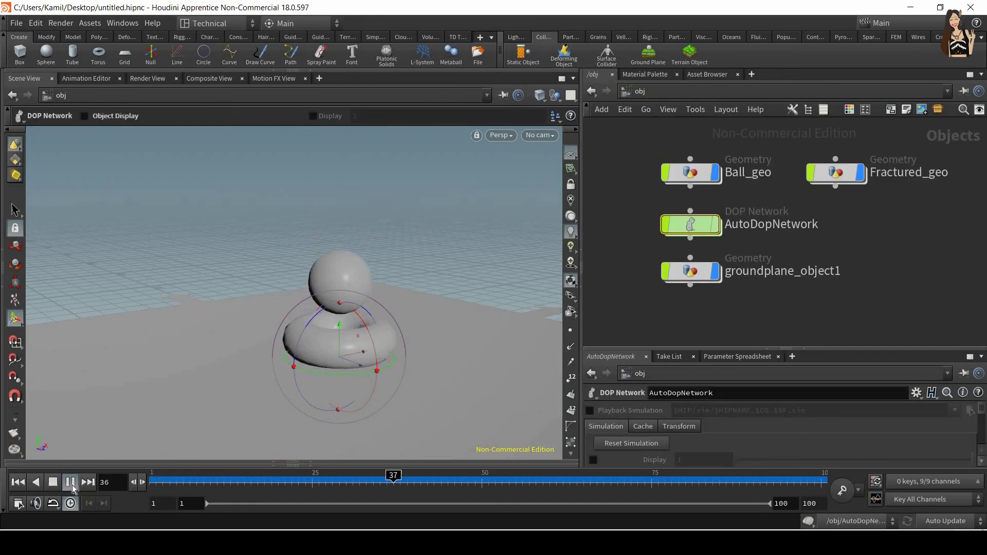
{"action": "key", "text": "ctrl+Up"}
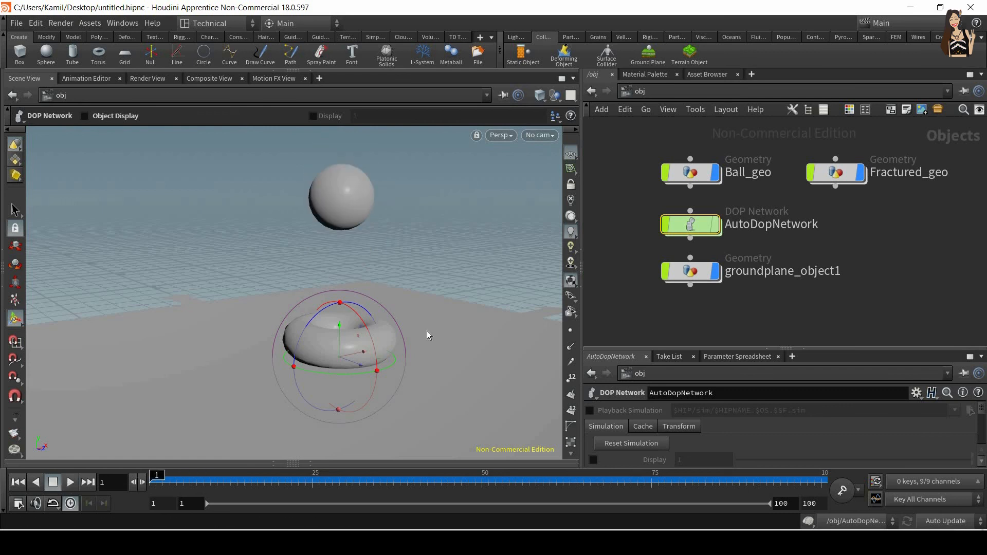
Turn the Fractured_geo torus into a rigid body with the RBD Objects tool
{"action": "left_click_drag", "start_coordinate": [909, 142], "coordinate": [807, 213]}
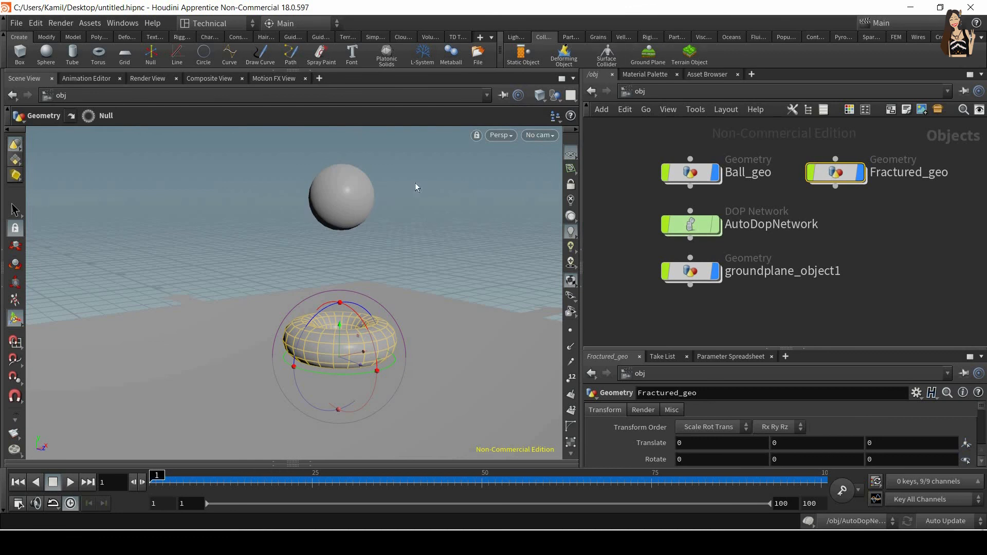
{"action": "left_click_drag", "start_coordinate": [815, 195], "coordinate": [924, 139]}
{"action": "left_click", "coordinate": [660, 38]}
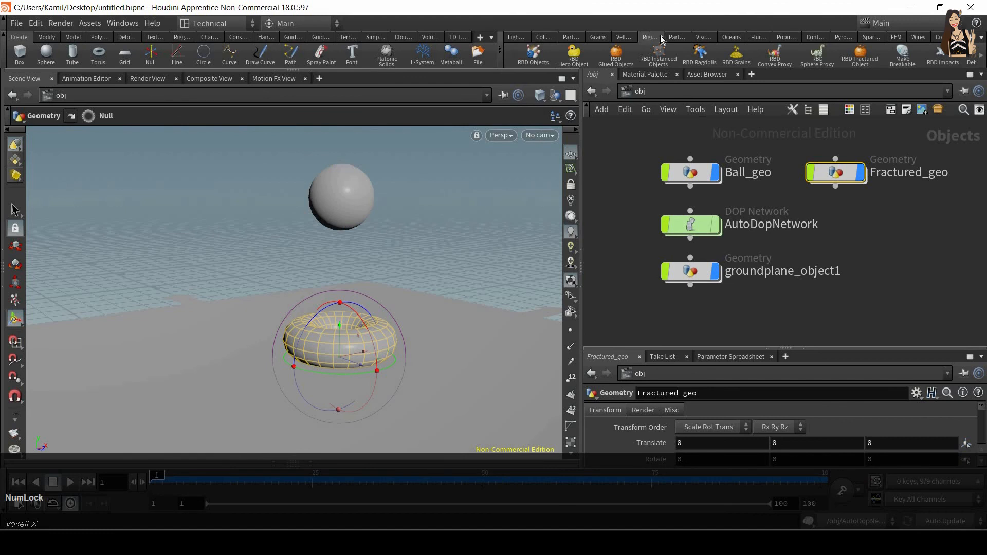
{"action": "left_click", "coordinate": [533, 54]}
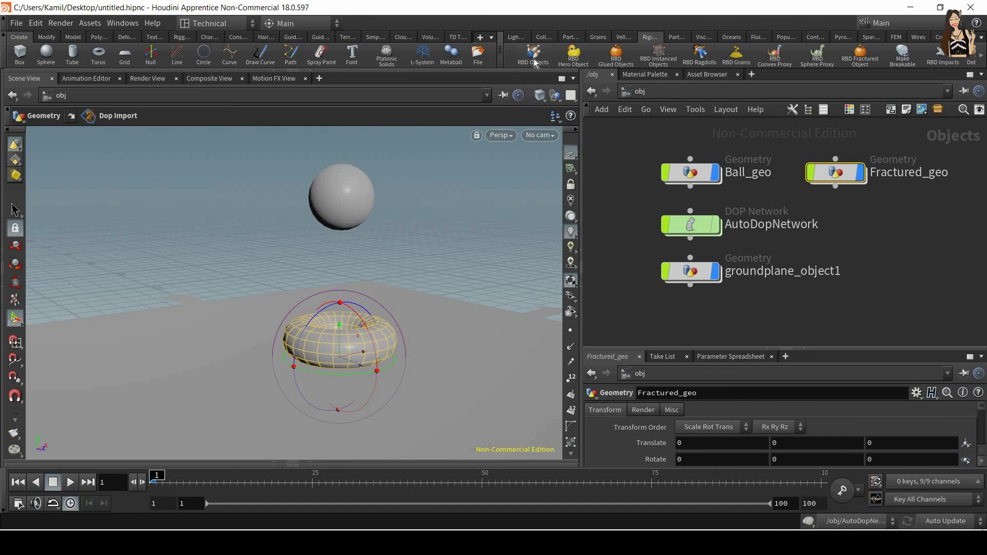
Inspect the Fractured_geo node inside AutoDopNetwork, play the simulation to check the collision, and rewind to frame 1
{"action": "double_click", "coordinate": [696, 226]}
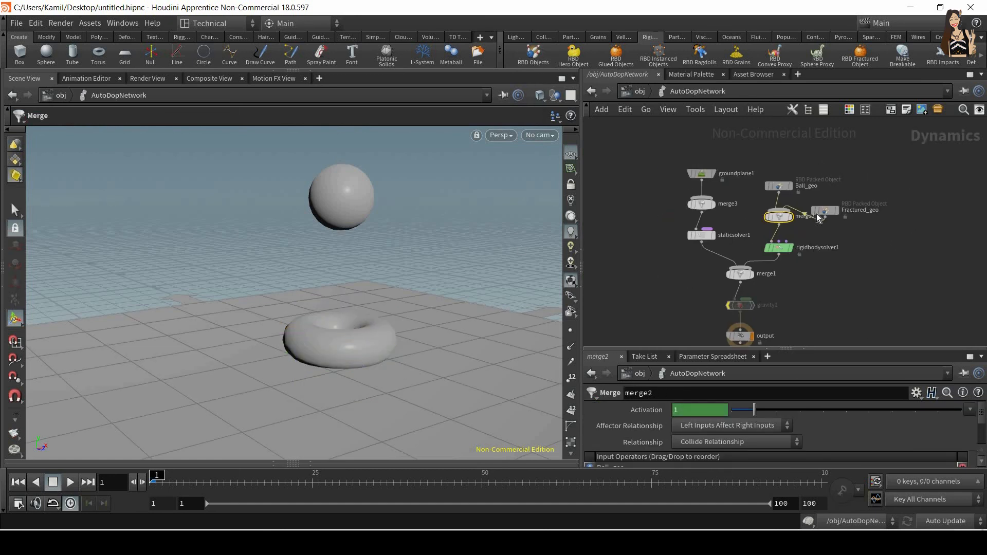
{"action": "scroll", "coordinate": [827, 205], "scroll_direction": "up", "scroll_amount": 3}
{"action": "left_click_drag", "start_coordinate": [897, 171], "coordinate": [824, 230]}
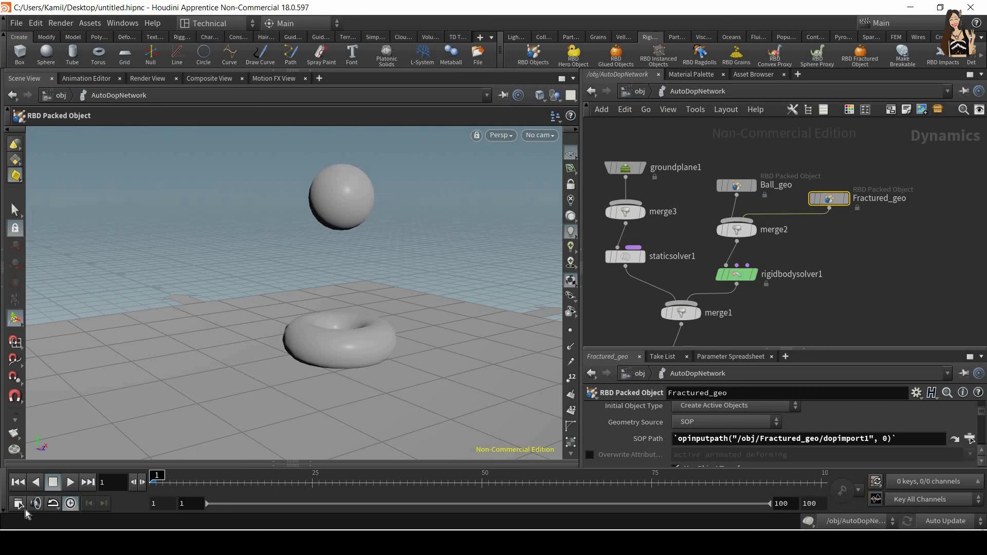
{"action": "left_click", "coordinate": [70, 482]}
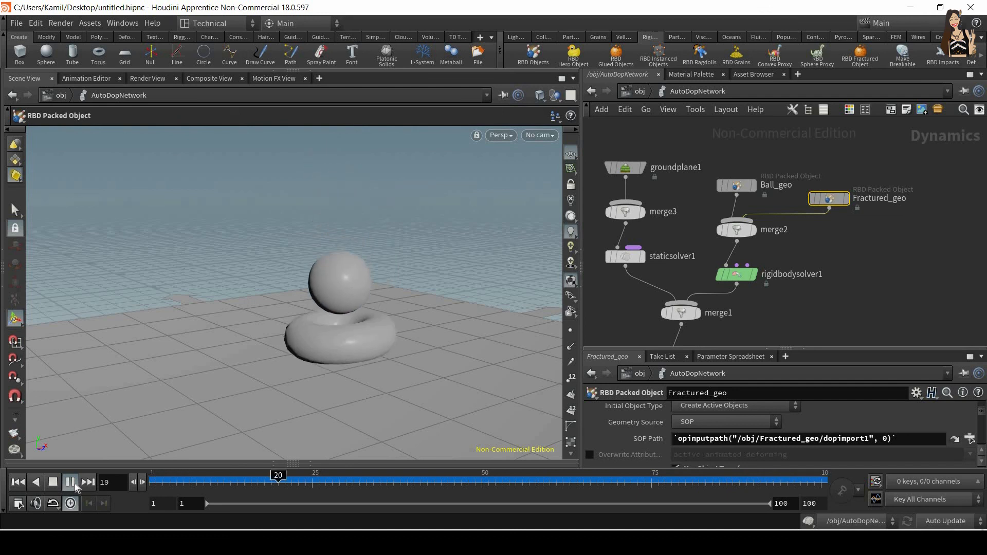
{"action": "left_click", "coordinate": [71, 482]}
{"action": "key", "text": "ctrl+Up"}
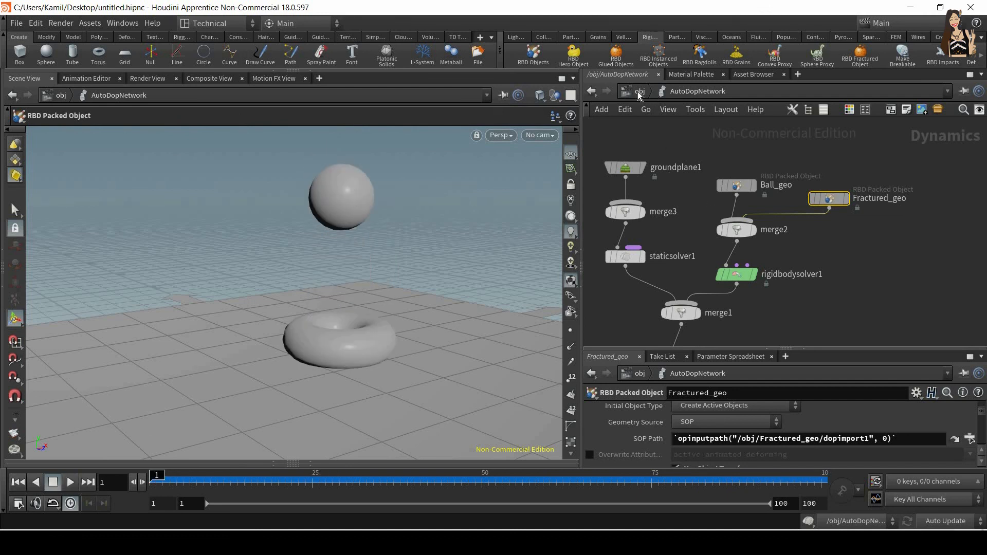
Select Fractured_geo at the object level and apply Make Breakable to it, confirming the torus as the RBD object
{"action": "left_click", "coordinate": [637, 92]}
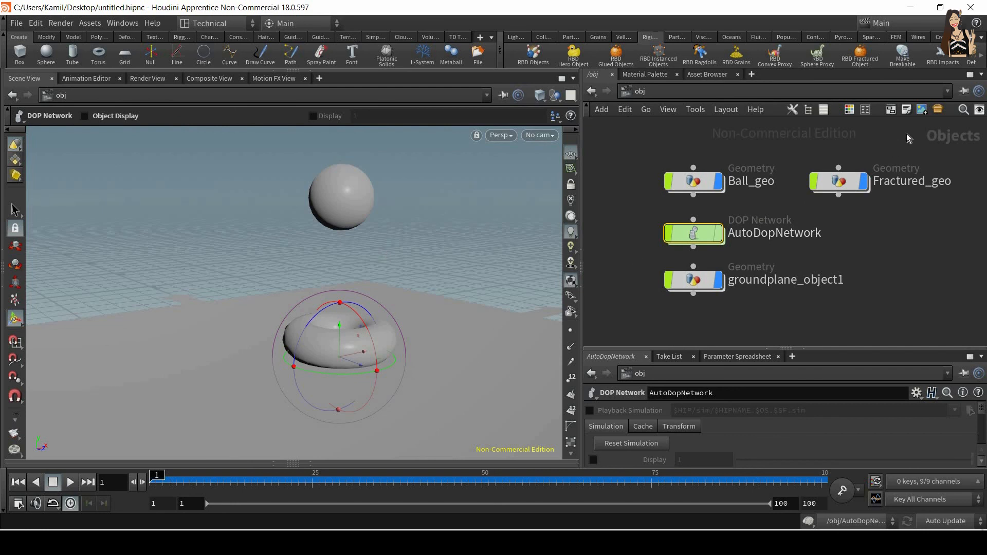
{"action": "left_click_drag", "start_coordinate": [892, 143], "coordinate": [819, 216]}
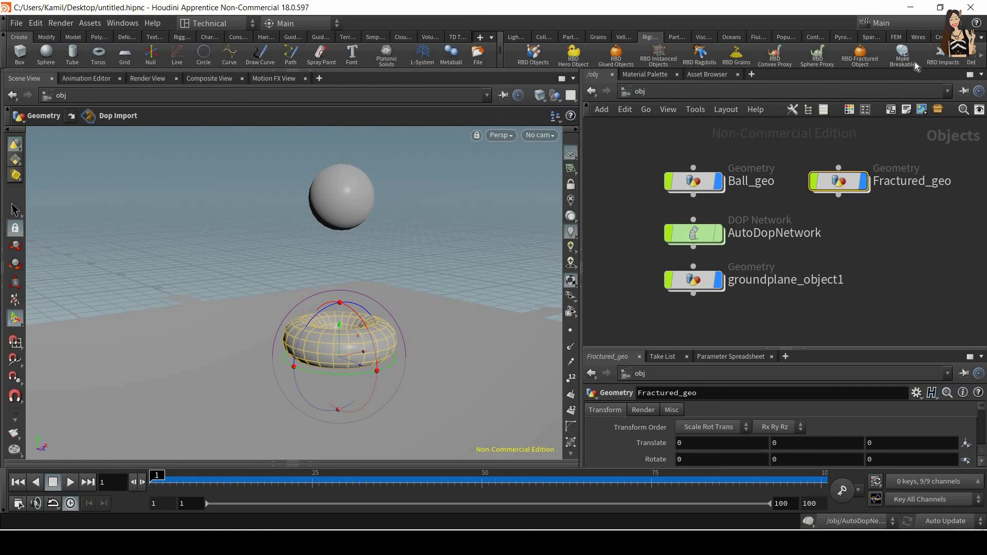
{"action": "key", "text": "Num_Lock"}
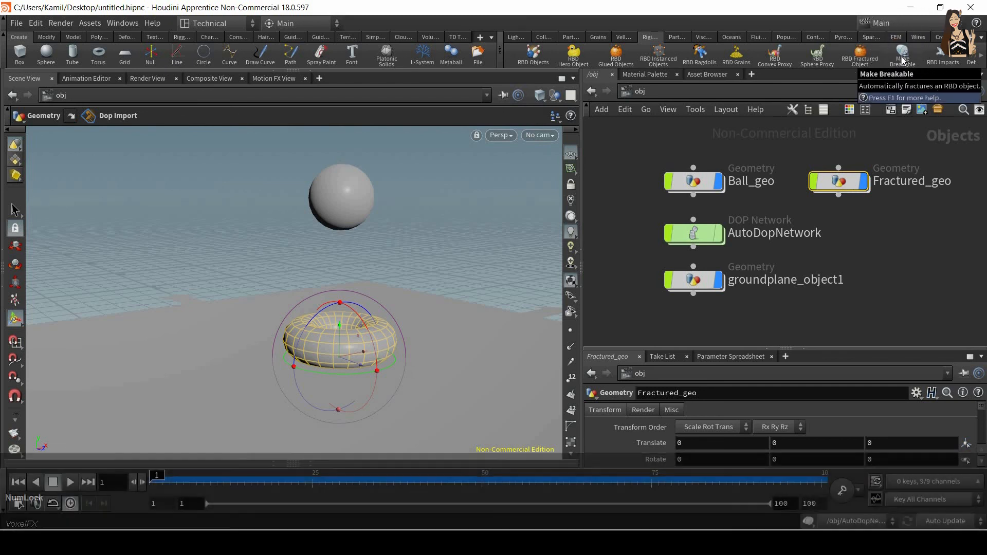
{"action": "left_click", "coordinate": [903, 60]}
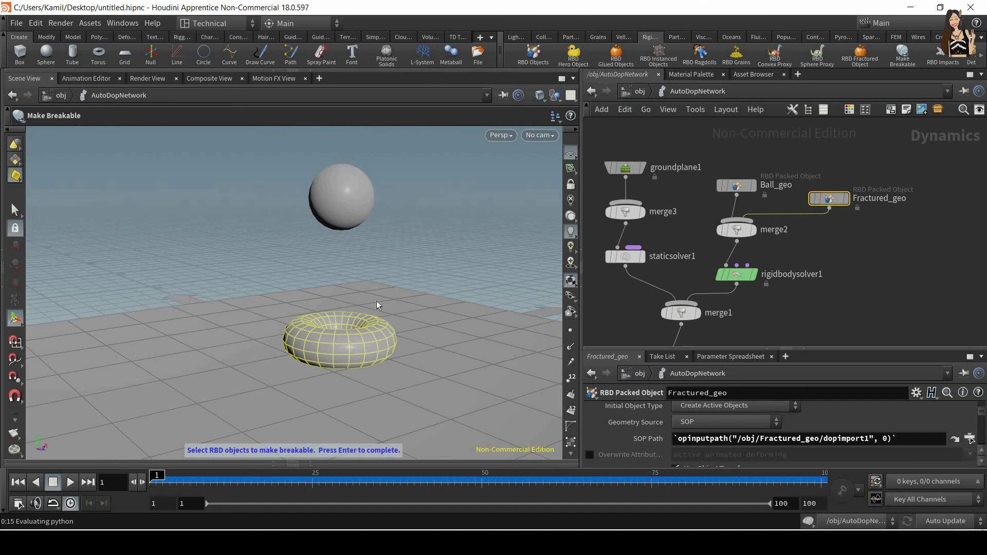
{"action": "key", "text": "Return"}
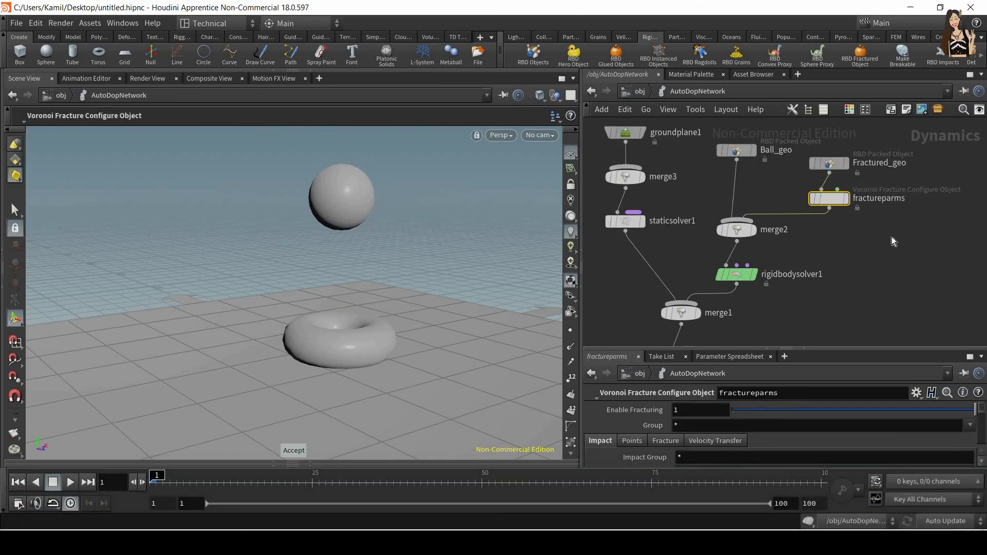
{"action": "middle_click_drag", "start_coordinate": [899, 250], "coordinate": [898, 260]}
{"action": "left_click_drag", "start_coordinate": [909, 240], "coordinate": [867, 239]}
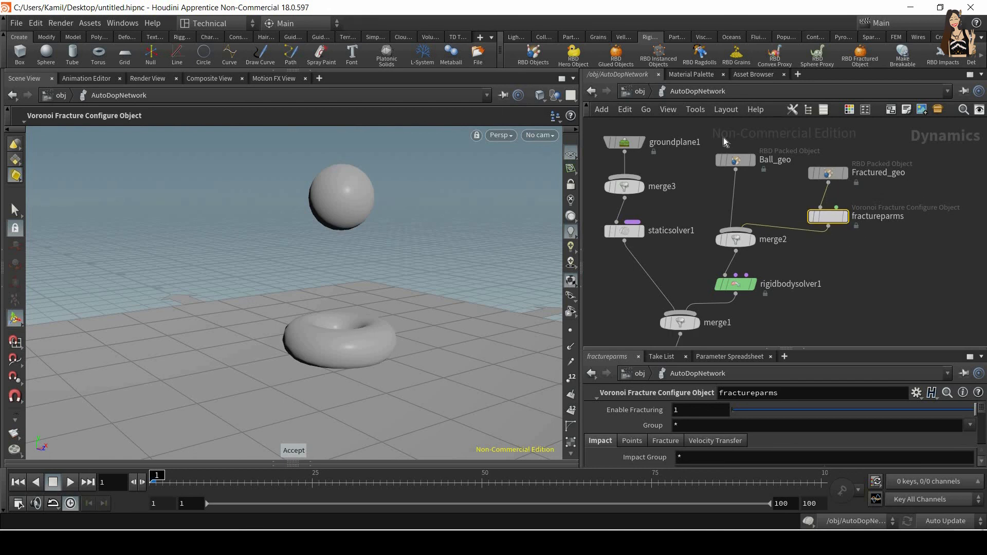
Play the fracture simulation, examine the breaking torus around frame 31 from another angle, and go back to frame 1
{"action": "left_click", "coordinate": [70, 484]}
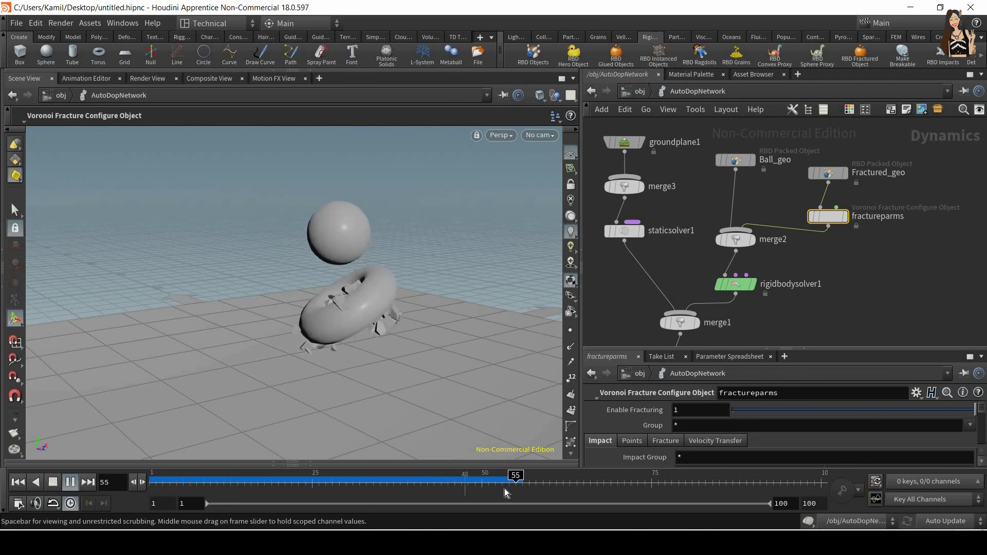
{"action": "mouse_move", "coordinate": [533, 483]}
{"action": "left_mouse_down"}
{"action": "mouse_move", "coordinate": [308, 487]}
{"action": "mouse_move", "coordinate": [370, 495]}
{"action": "mouse_move", "coordinate": [353, 488]}
{"action": "left_mouse_up"}
{"action": "left_click_drag", "start_coordinate": [350, 368], "coordinate": [359, 433], "text": "alt"}
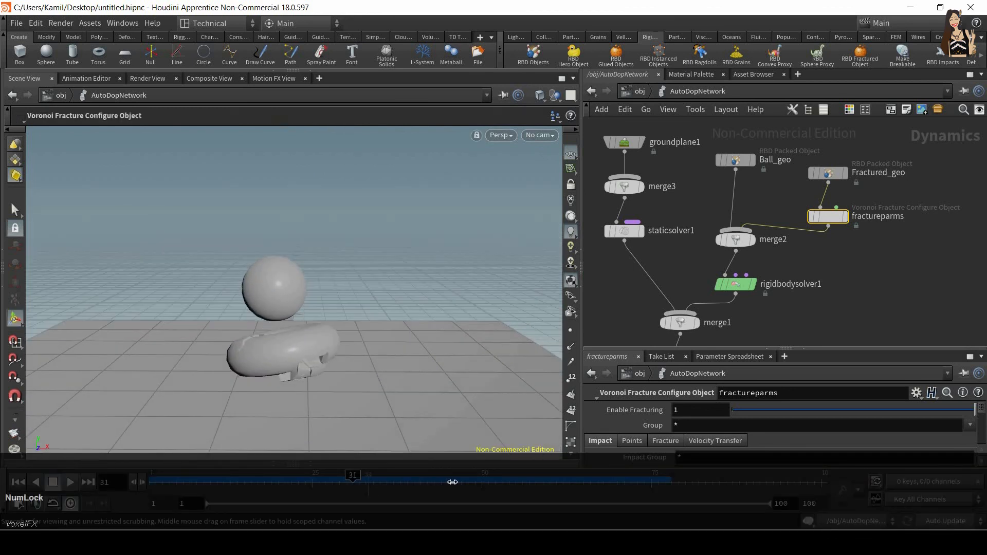
{"action": "left_click_drag", "start_coordinate": [453, 483], "coordinate": [152, 491]}
{"action": "left_click_drag", "start_coordinate": [320, 346], "coordinate": [342, 322], "text": "alt"}
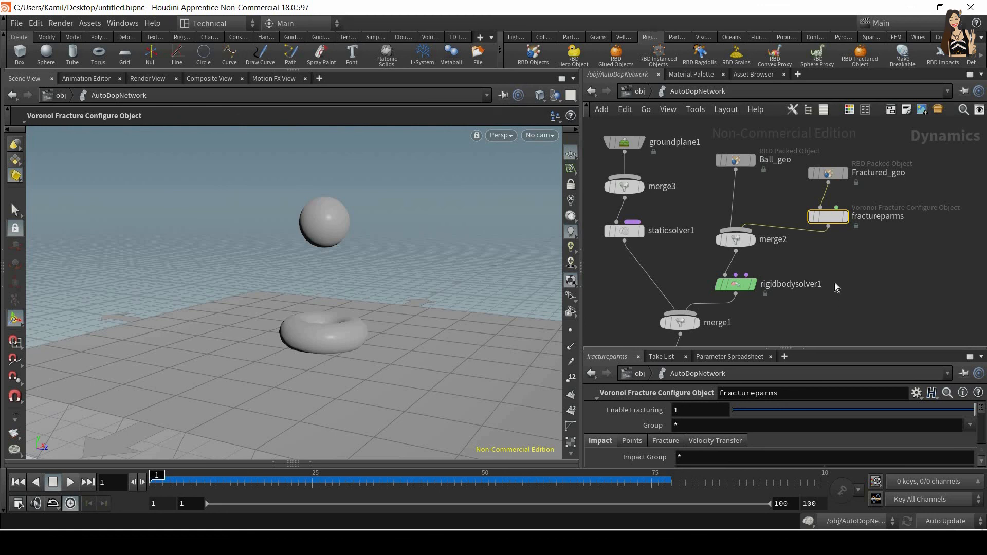
Set the physical density of the Ball_geo packed object to 10000
{"action": "left_click_drag", "start_coordinate": [788, 128], "coordinate": [708, 171]}
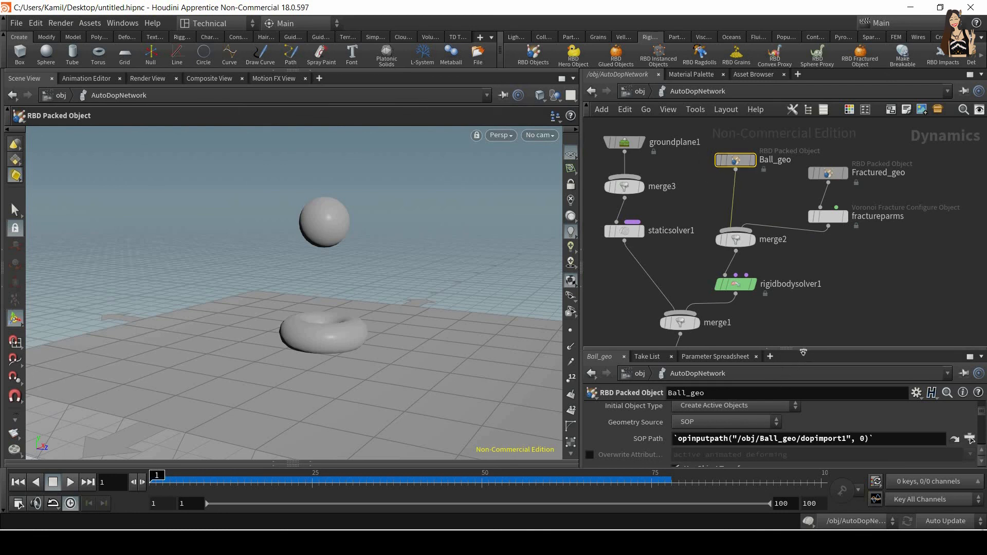
{"action": "left_click_drag", "start_coordinate": [803, 351], "coordinate": [804, 237]}
{"action": "middle_click_drag", "start_coordinate": [830, 208], "coordinate": [828, 261]}
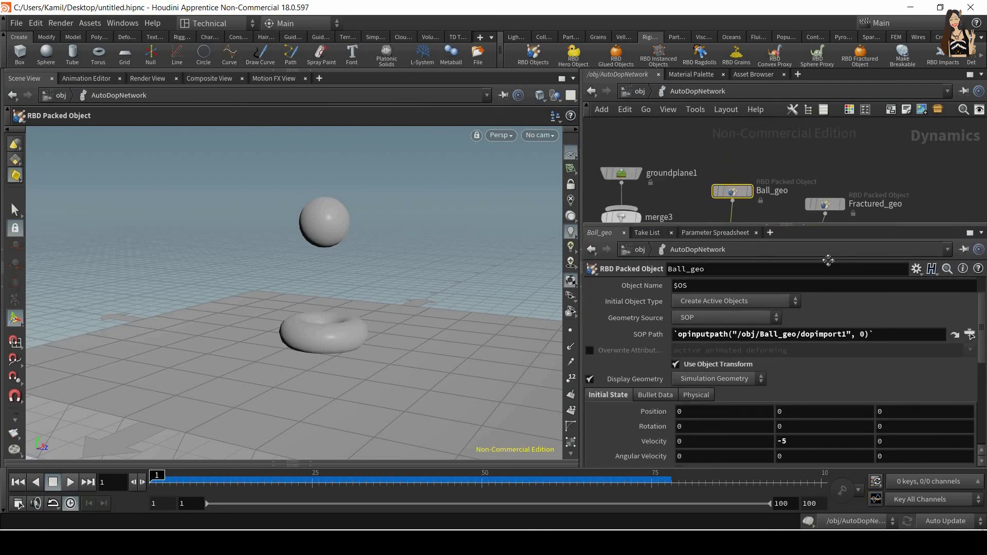
{"action": "key", "text": "Num_Lock"}
{"action": "left_click", "coordinate": [703, 395]}
{"action": "scroll", "coordinate": [969, 344], "scroll_direction": "down", "scroll_amount": 3}
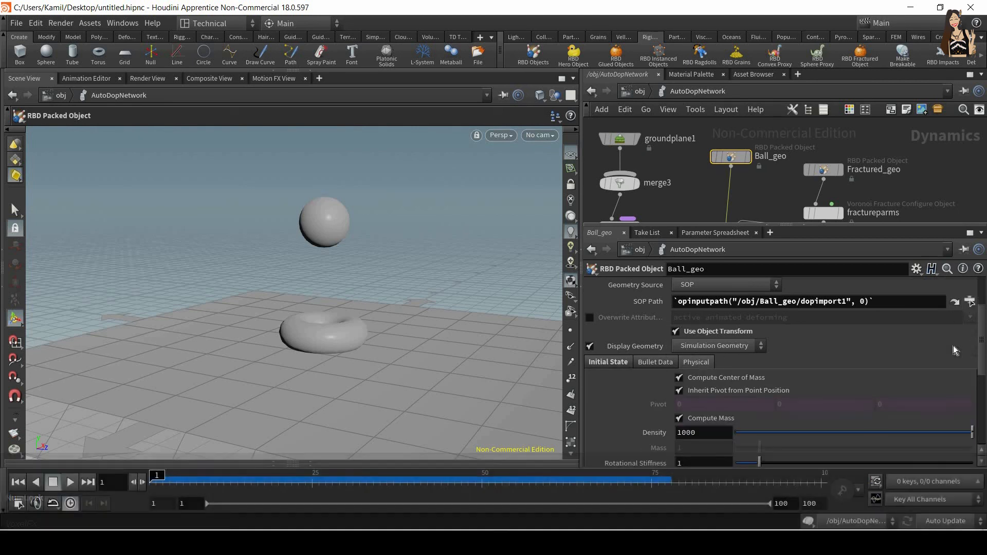
{"action": "left_click", "coordinate": [706, 400]}
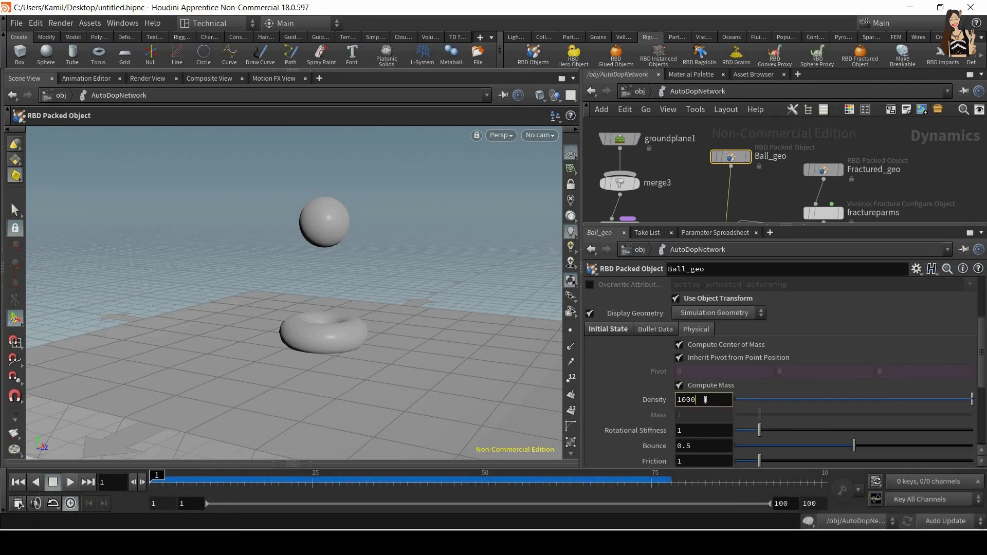
{"action": "type", "text": "0"}
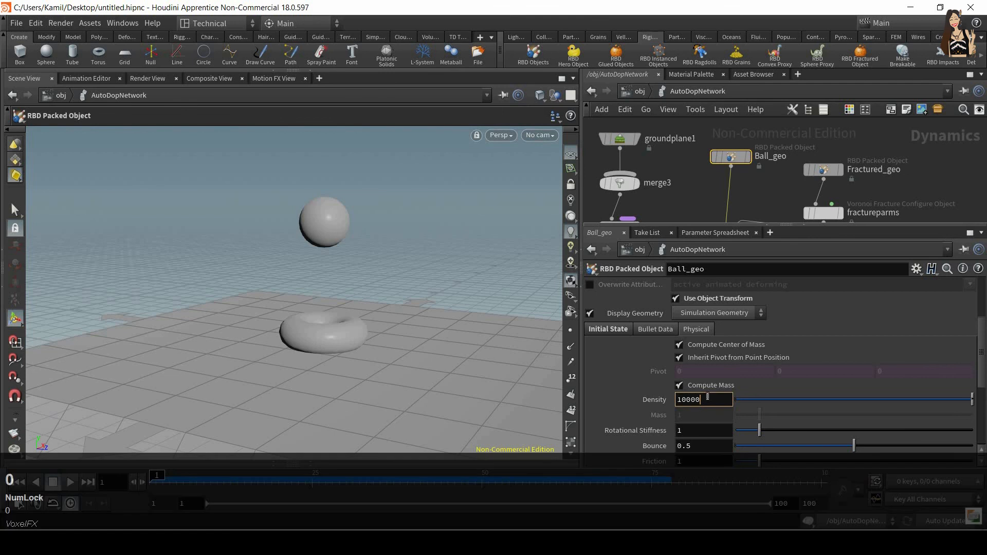
{"action": "key", "text": "Return"}
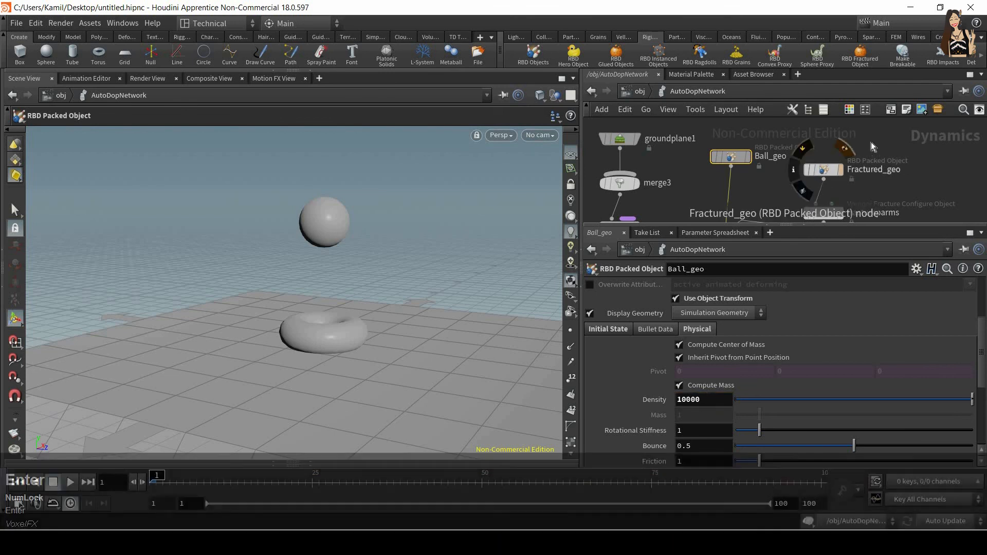
Set the physical density of the Fractured_geo packed object to 100
{"action": "left_click", "coordinate": [823, 170]}
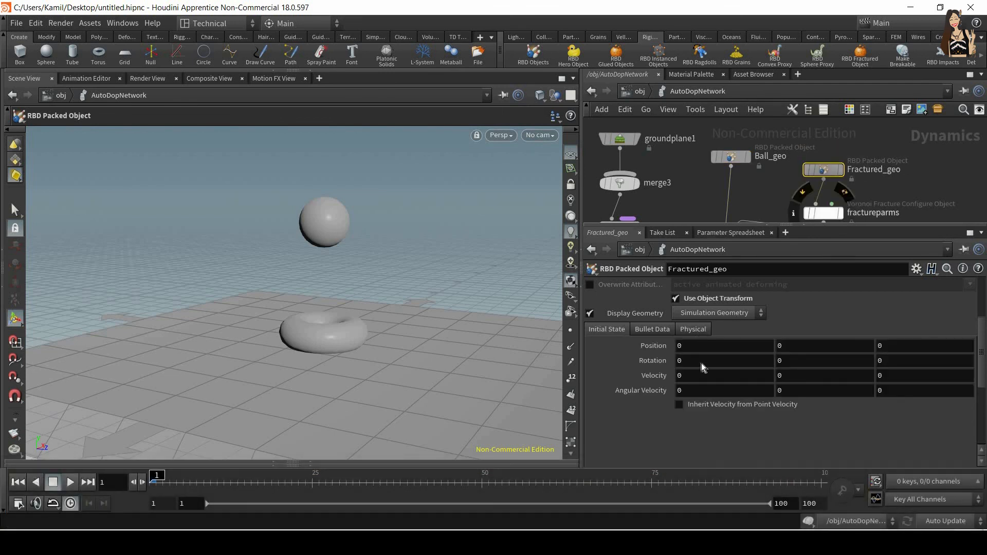
{"action": "left_click", "coordinate": [694, 332]}
{"action": "left_click", "coordinate": [721, 400]}
{"action": "key", "text": "BackSpace"}
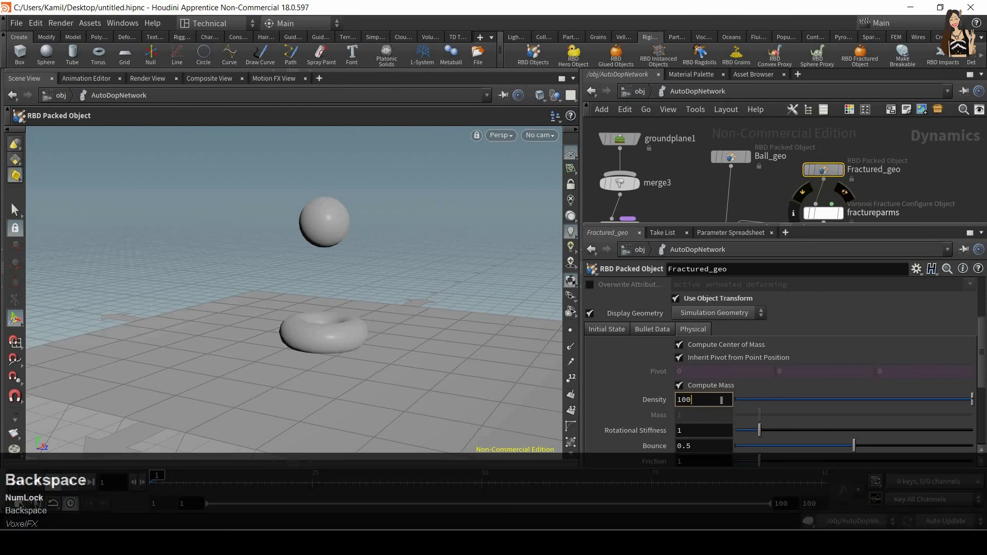
{"action": "key", "text": "Return"}
Play the simulation with the new densities, scrub to frame 55, and examine the torus pieces from another angle
{"action": "left_click", "coordinate": [72, 483]}
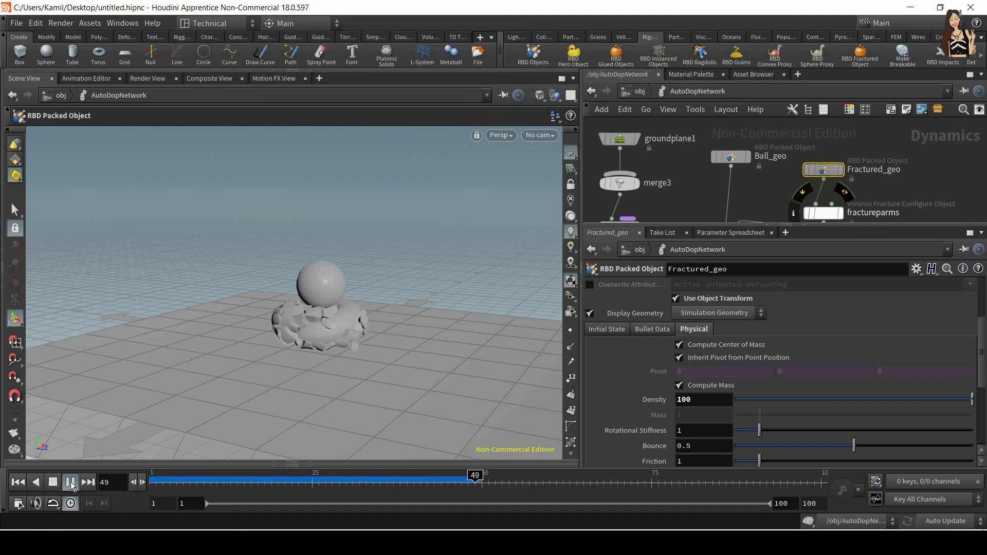
{"action": "left_click_drag", "start_coordinate": [163, 482], "coordinate": [516, 484]}
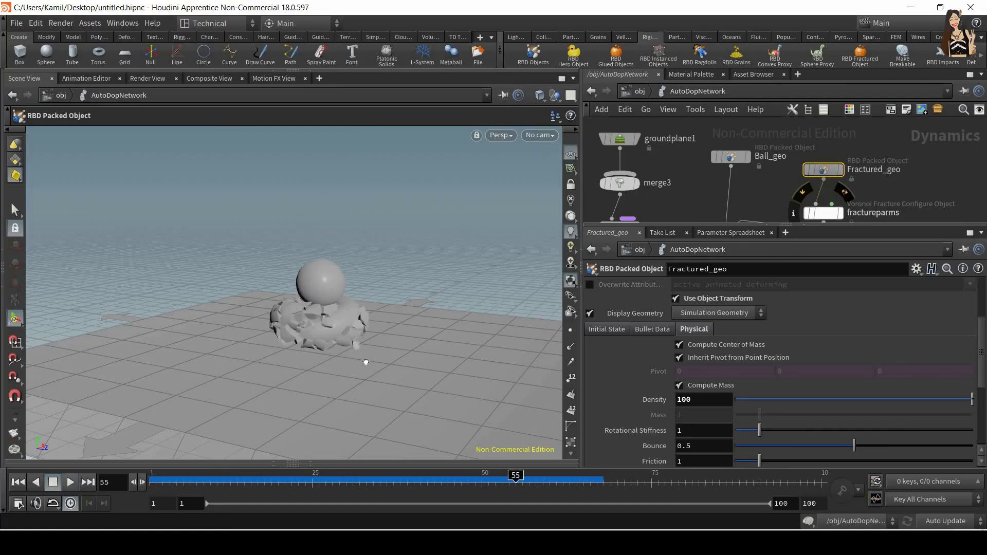
{"action": "left_click_drag", "start_coordinate": [366, 362], "coordinate": [313, 279], "text": "alt"}
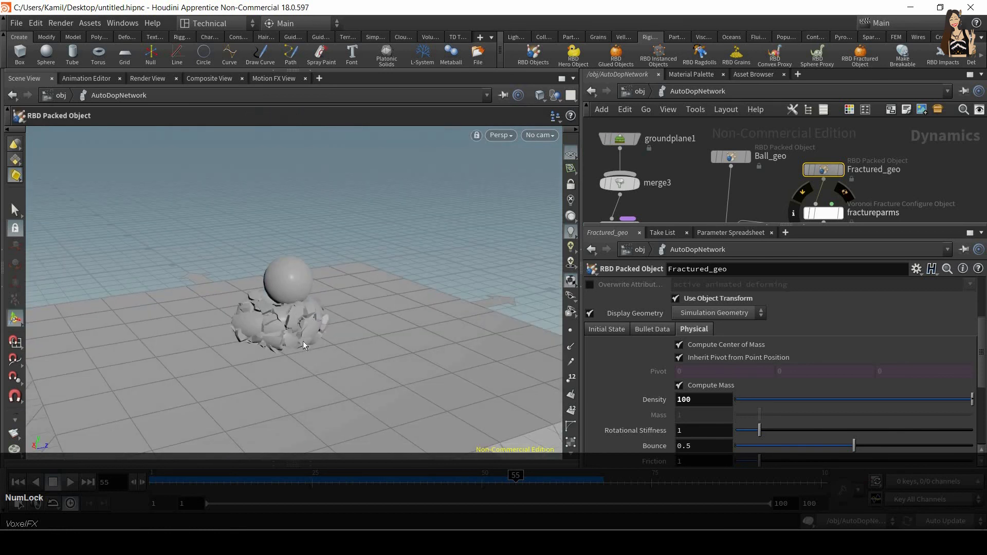